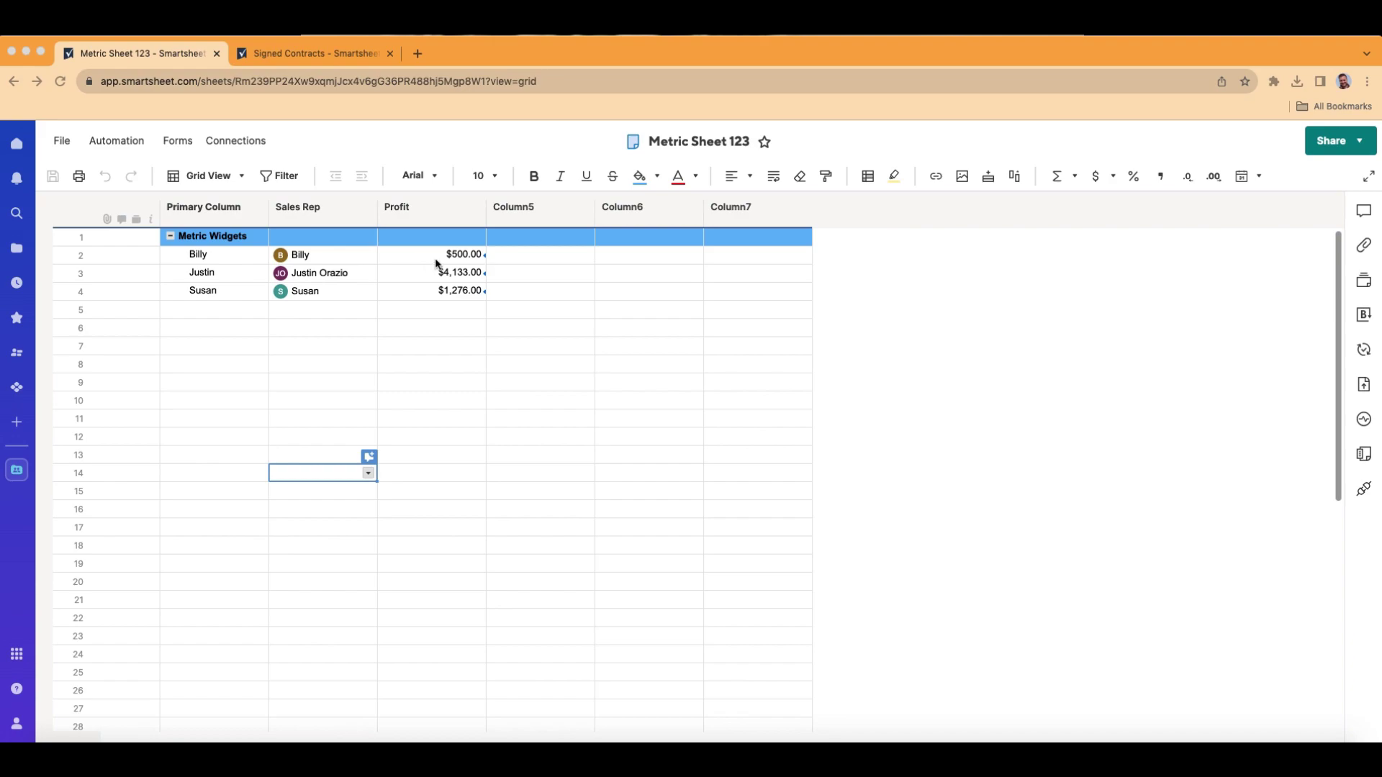
# Enter "Graph Widgets" in the Primary Column of row 5
pyautogui.click(244, 311)
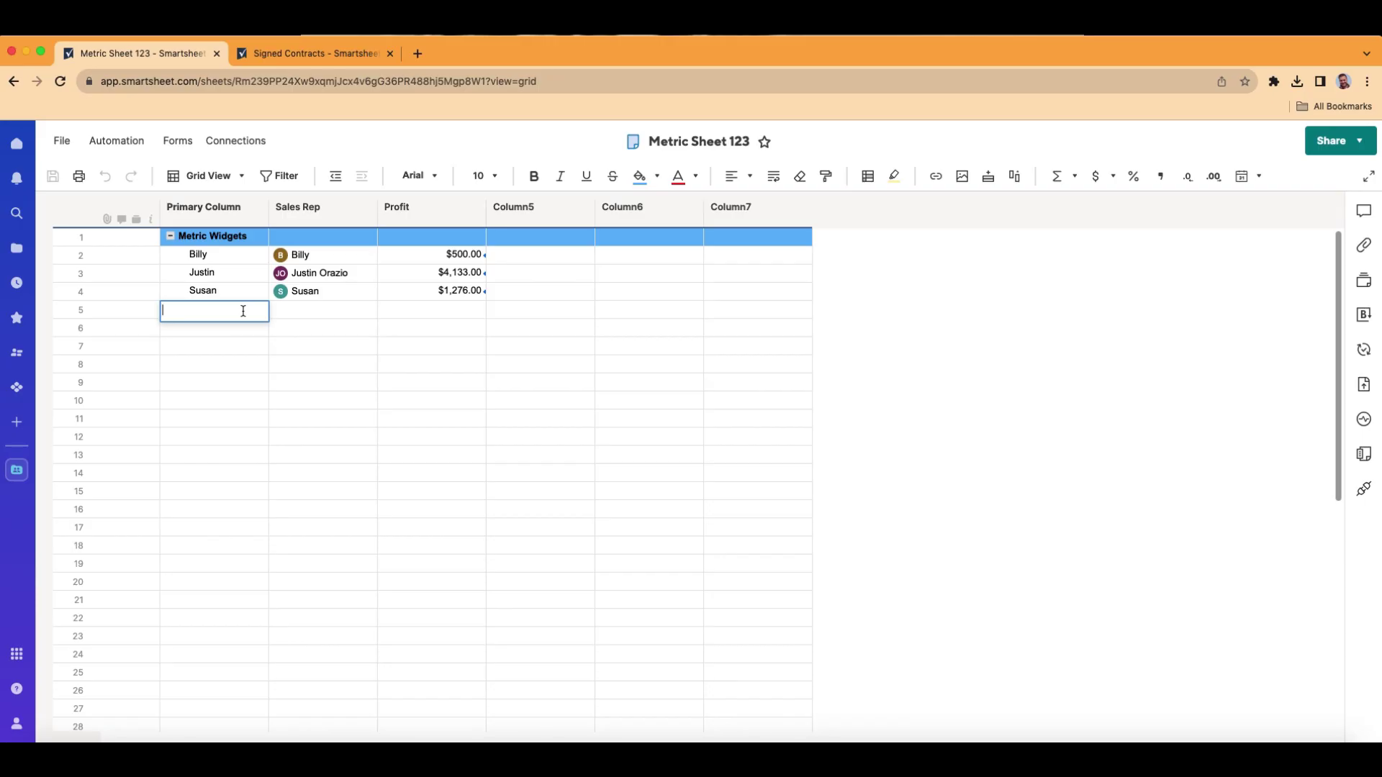
pyautogui.write('Graph Widgets')
pyautogui.click(352, 455)
# Format the Graph Widgets row as a section header: outdent it, make it bold and give it an orange fill
pyautogui.click(77, 310)
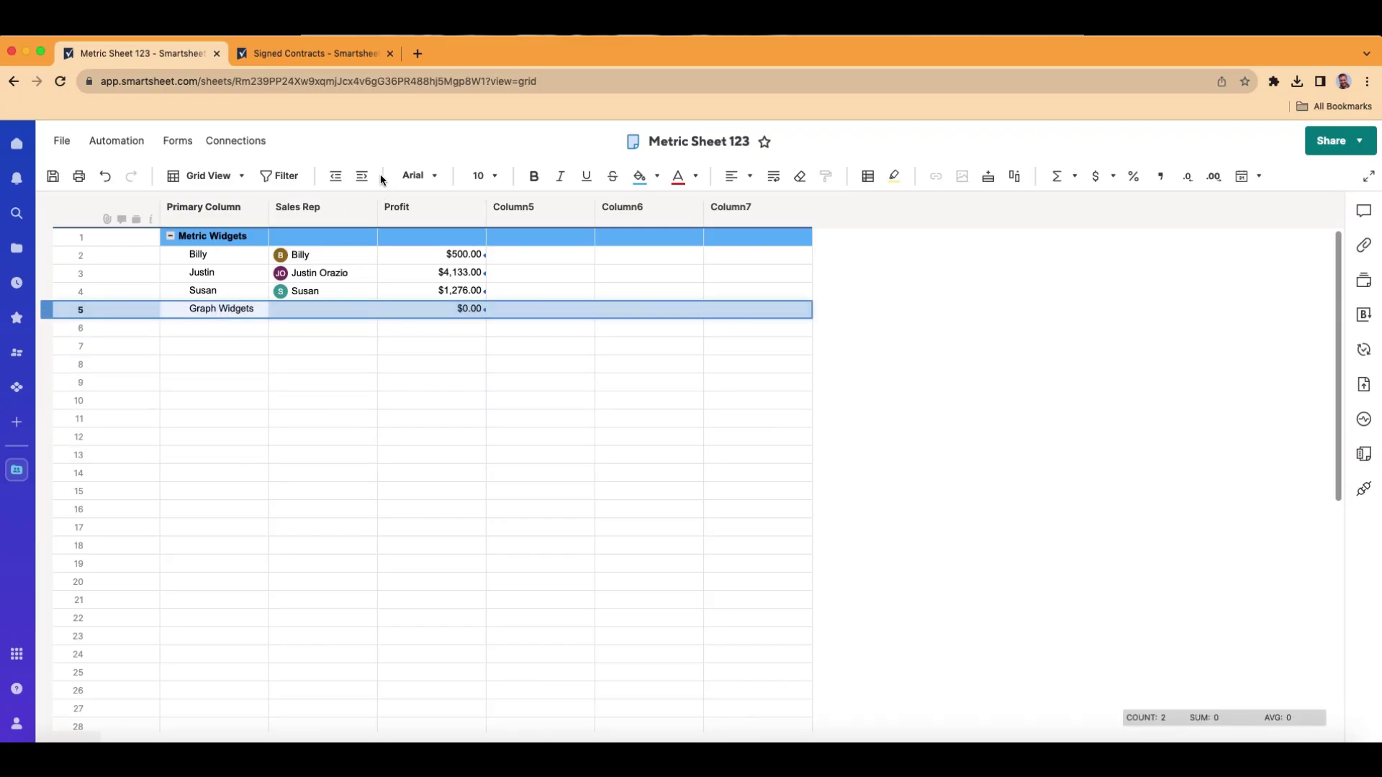
pyautogui.click(336, 178)
pyautogui.click(534, 176)
pyautogui.click(657, 176)
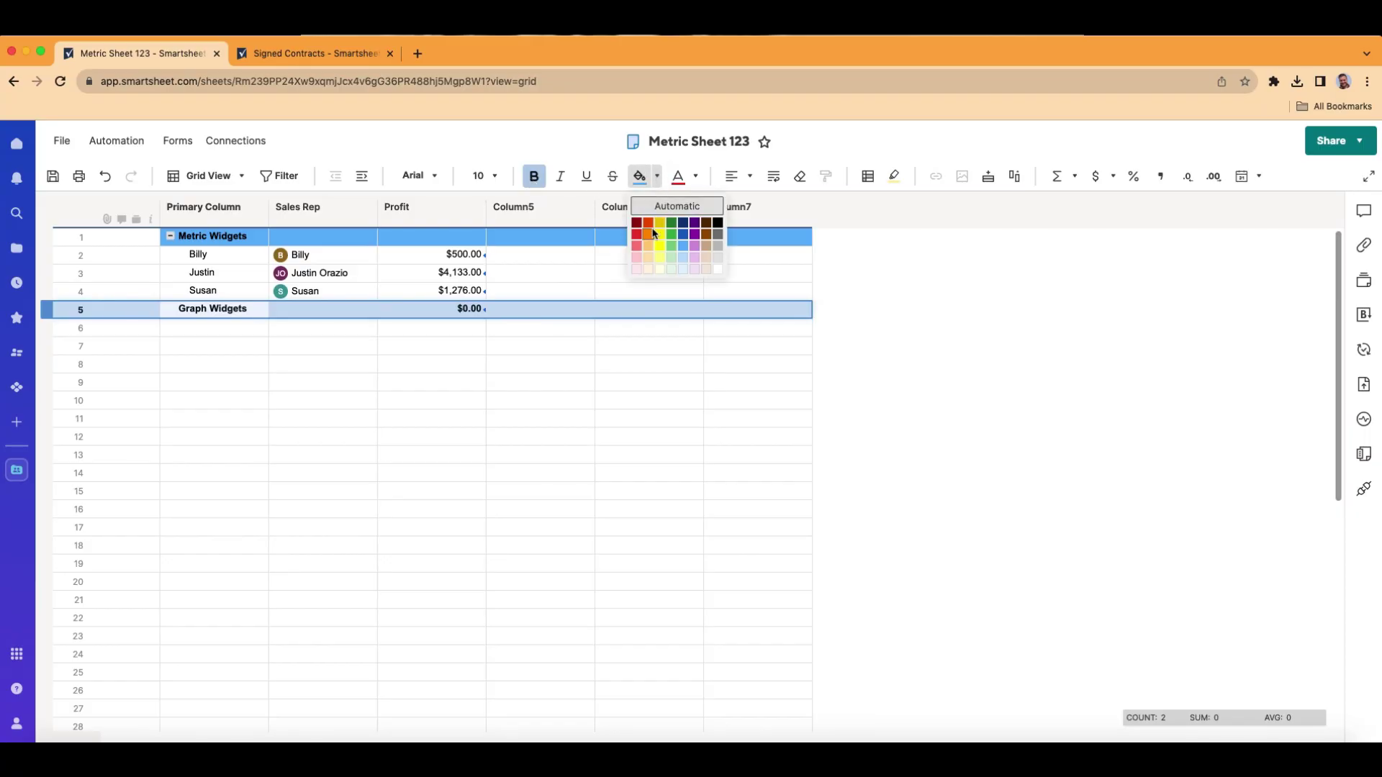
pyautogui.click(652, 234)
# Clear the Profit formula from the Graph Widgets header row
pyautogui.click(464, 309)
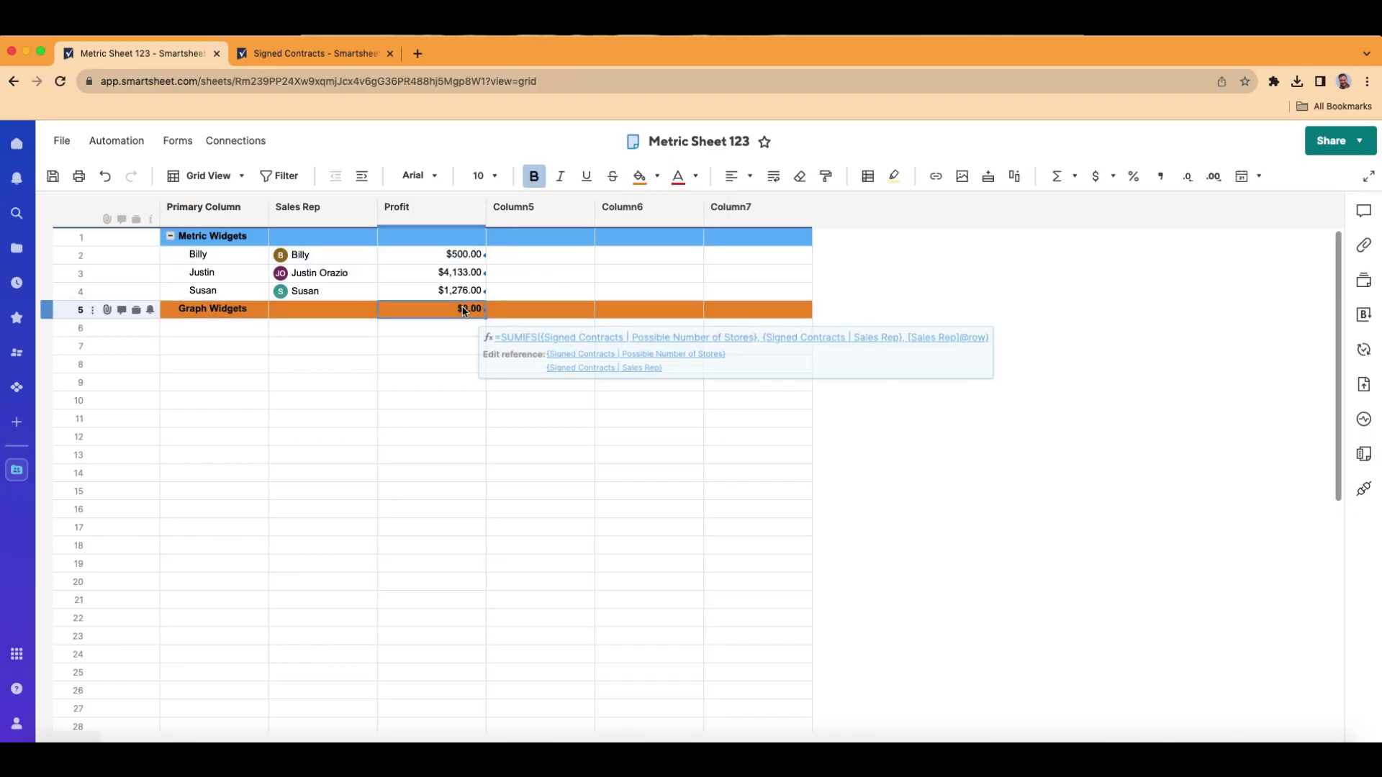
pyautogui.press('Delete')
pyautogui.click(506, 400)
# Copy the Primary Column and Sales Rep cells of rows 2 to 4 into rows 6 to 8 under Graph Widgets
pyautogui.click(194, 329)
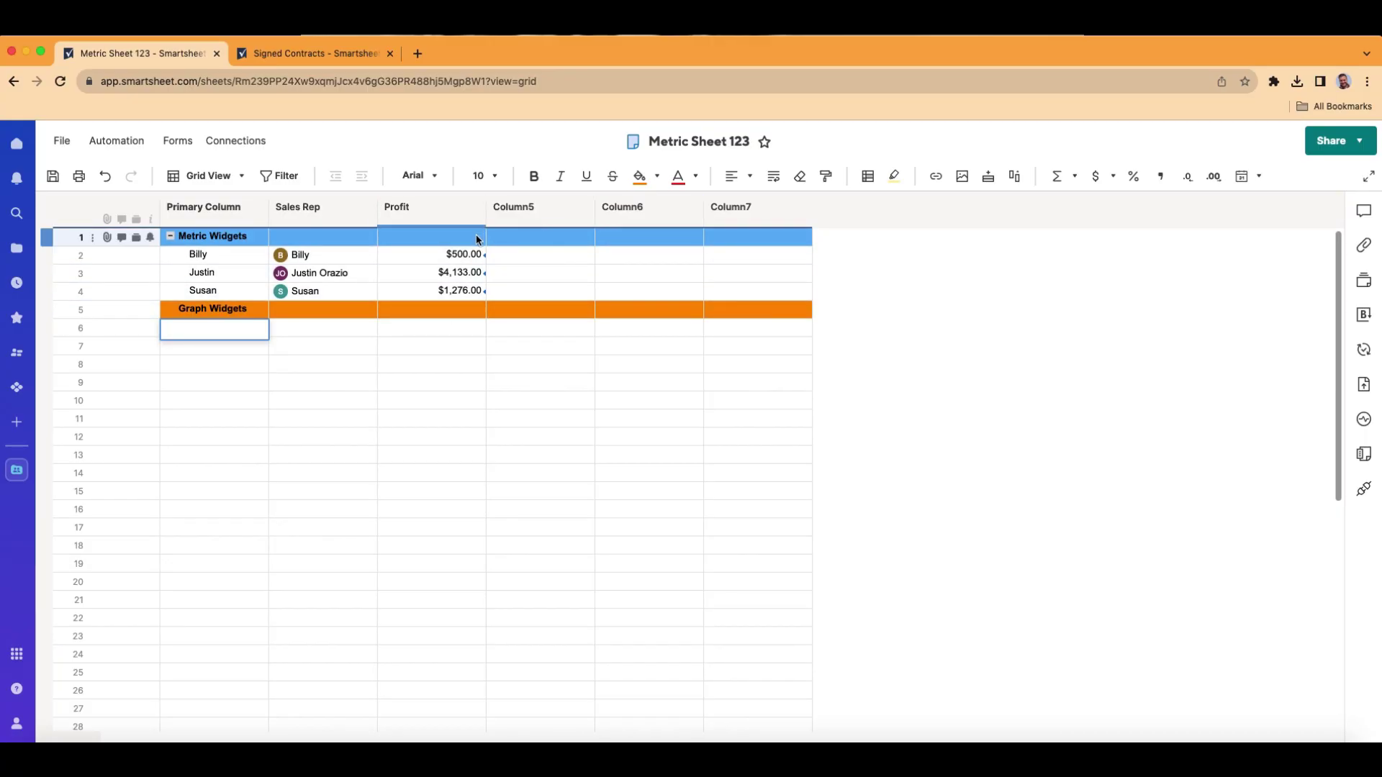
pyautogui.moveTo(230, 256); pyautogui.dragTo(321, 286)
pyautogui.hotkey('ctrl', 'c')
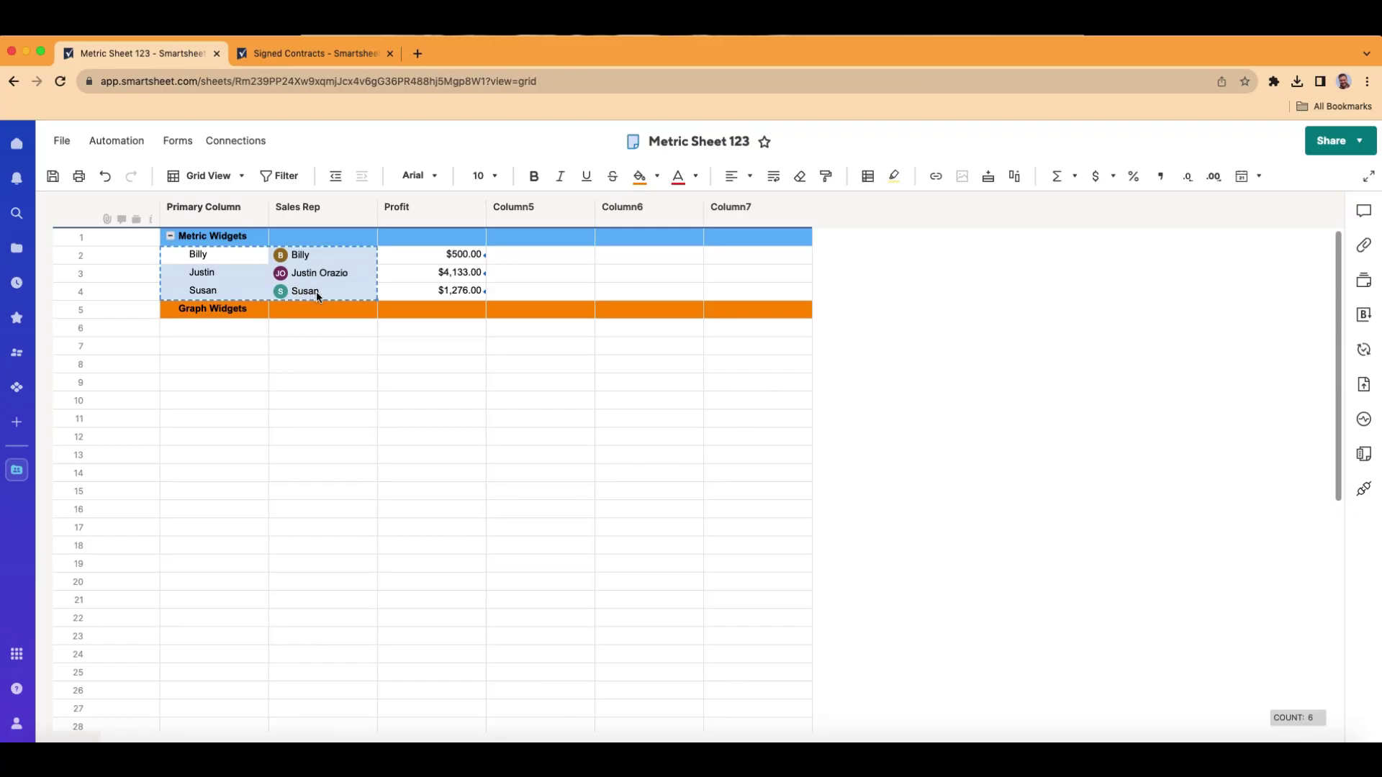
pyautogui.click(252, 327)
pyautogui.hotkey('ctrl', 'v')
pyautogui.click(340, 477)
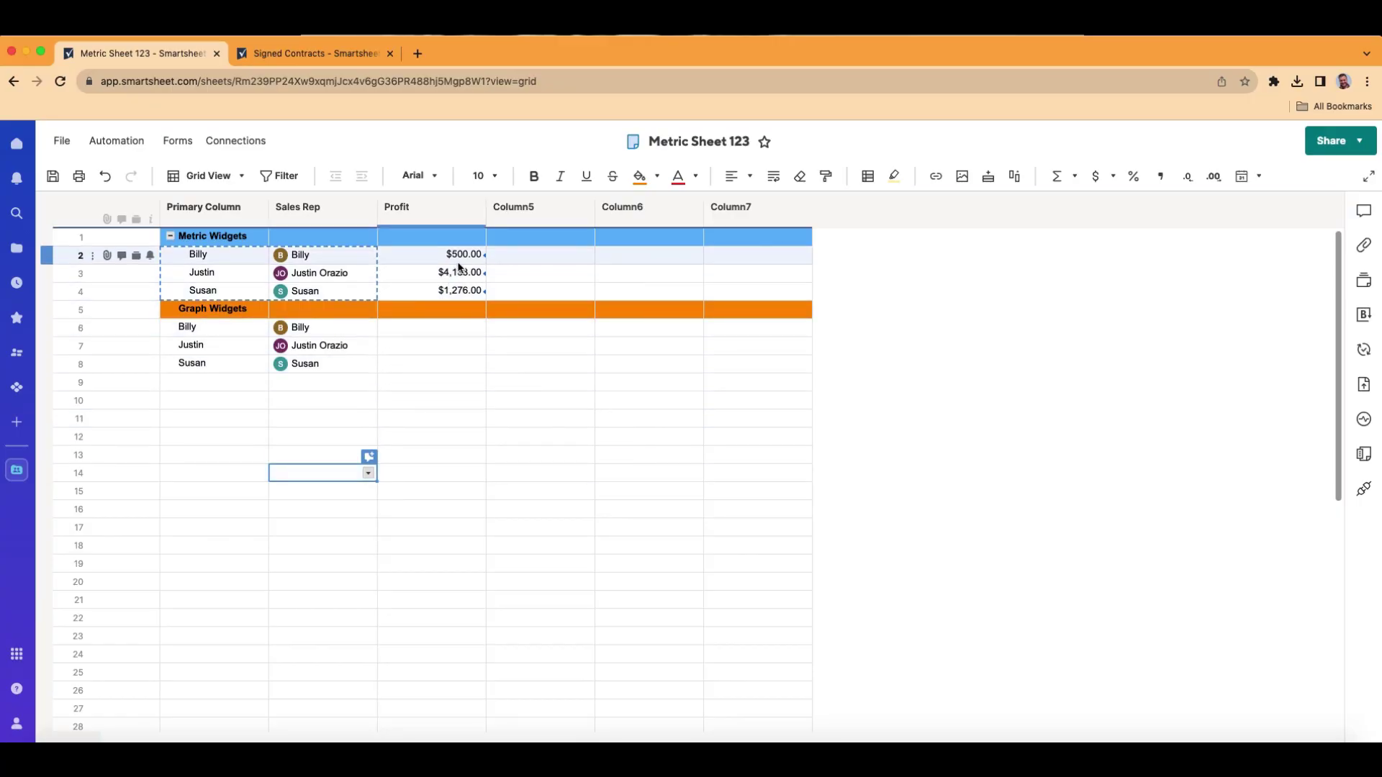
# Copy the Profit formulas of rows 2 to 4 into the Profit cells of rows 6 to 8
pyautogui.moveTo(464, 255); pyautogui.dragTo(465, 288)
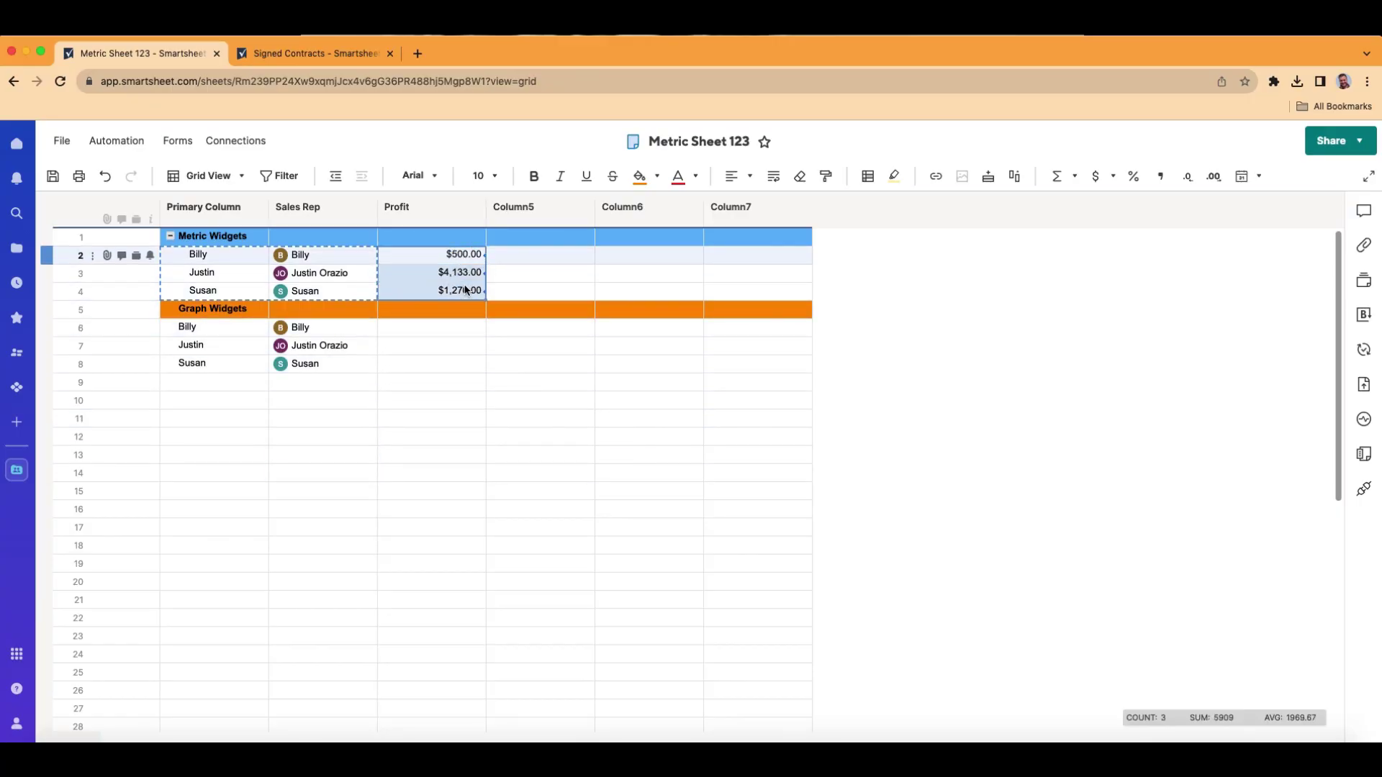
pyautogui.hotkey('ctrl', 'c')
pyautogui.click(451, 328)
pyautogui.hotkey('ctrl', 'v')
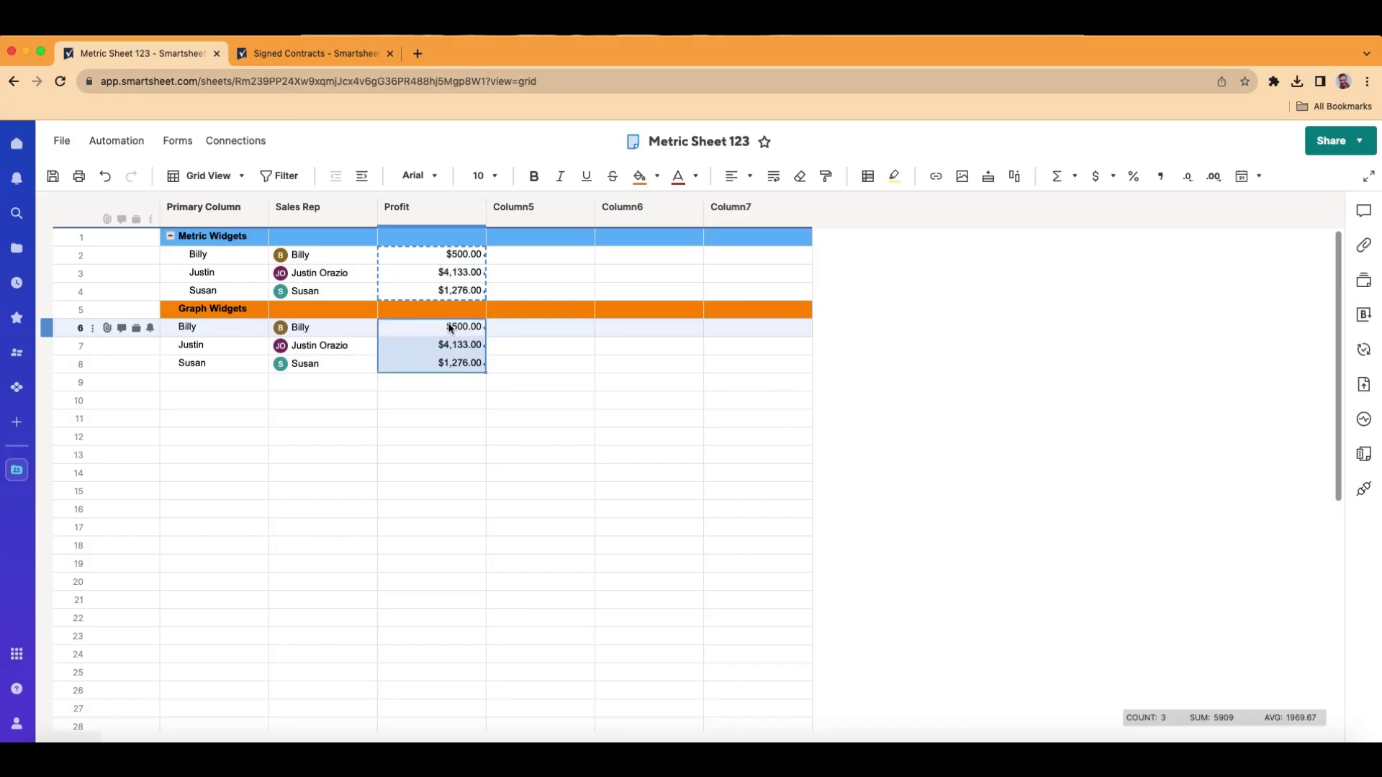
pyautogui.click(434, 425)
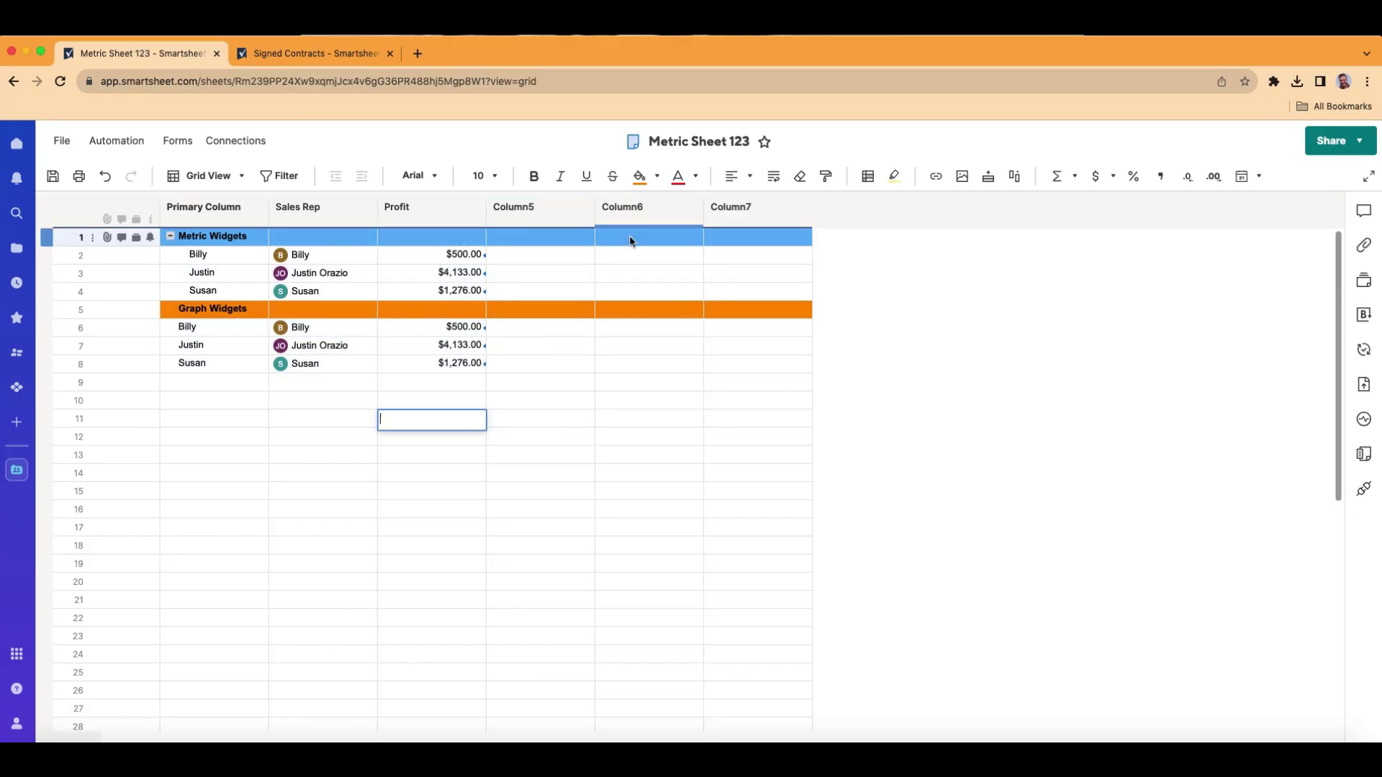
# Rename Column5 as Revenue, keeping the Text/Number column type
pyautogui.click(563, 219)
pyautogui.hotkey('ctrl', 'b')
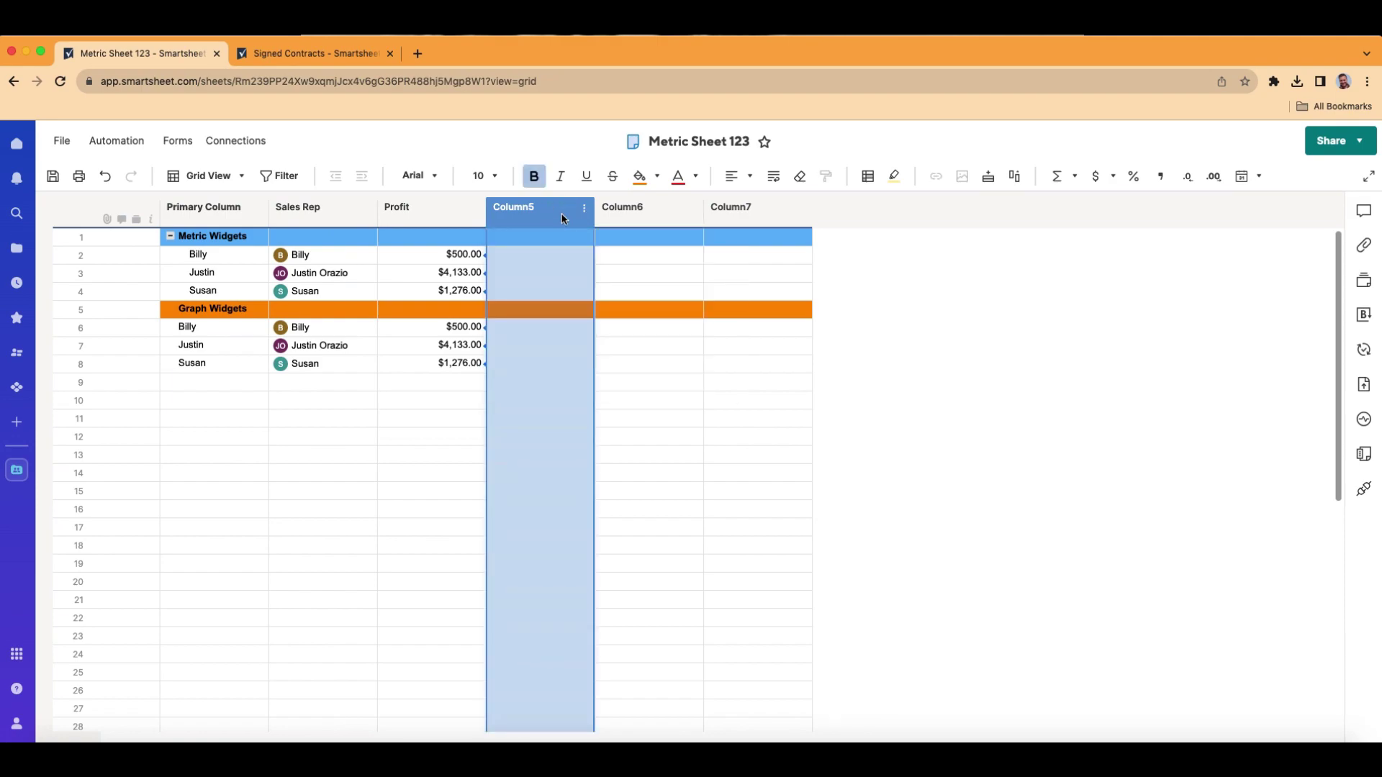
pyautogui.click(441, 210)
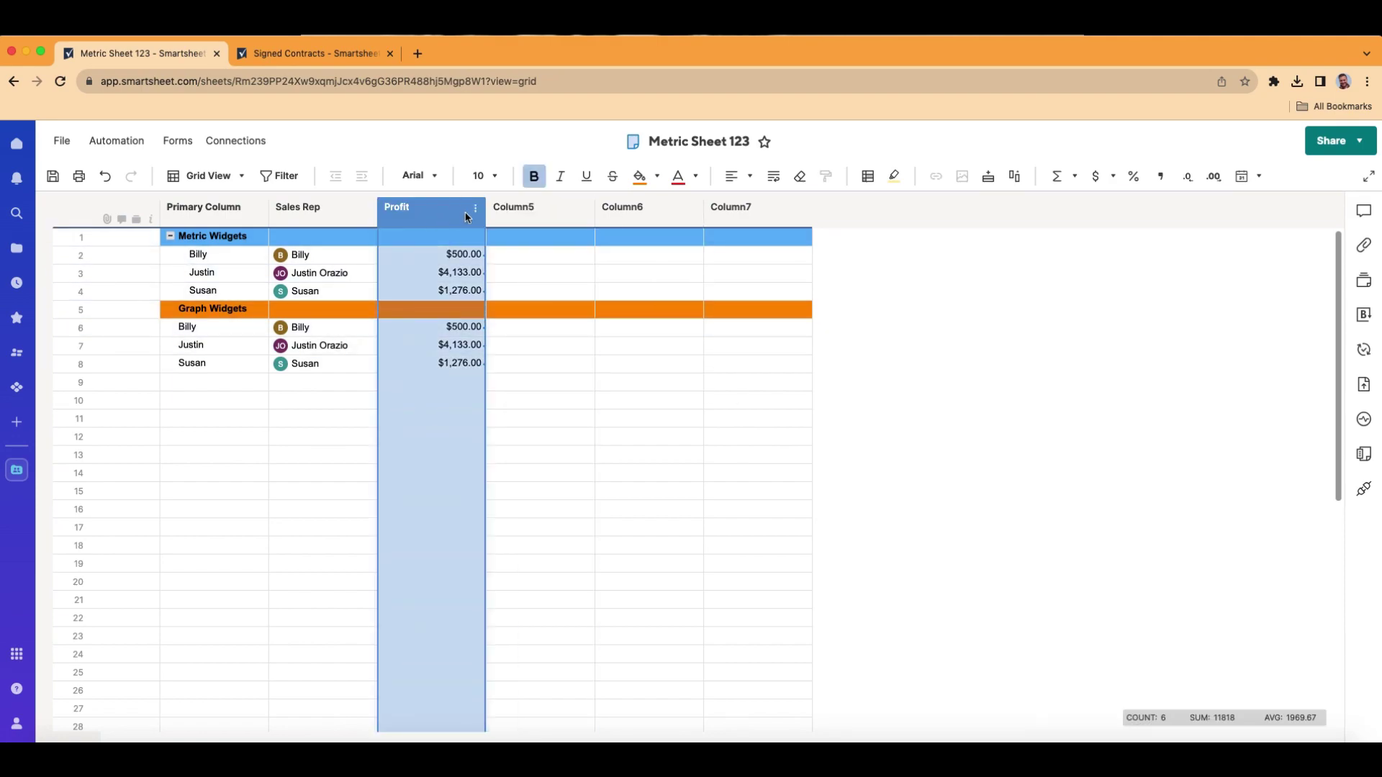
pyautogui.doubleClick(536, 210)
pyautogui.write('Revwn')
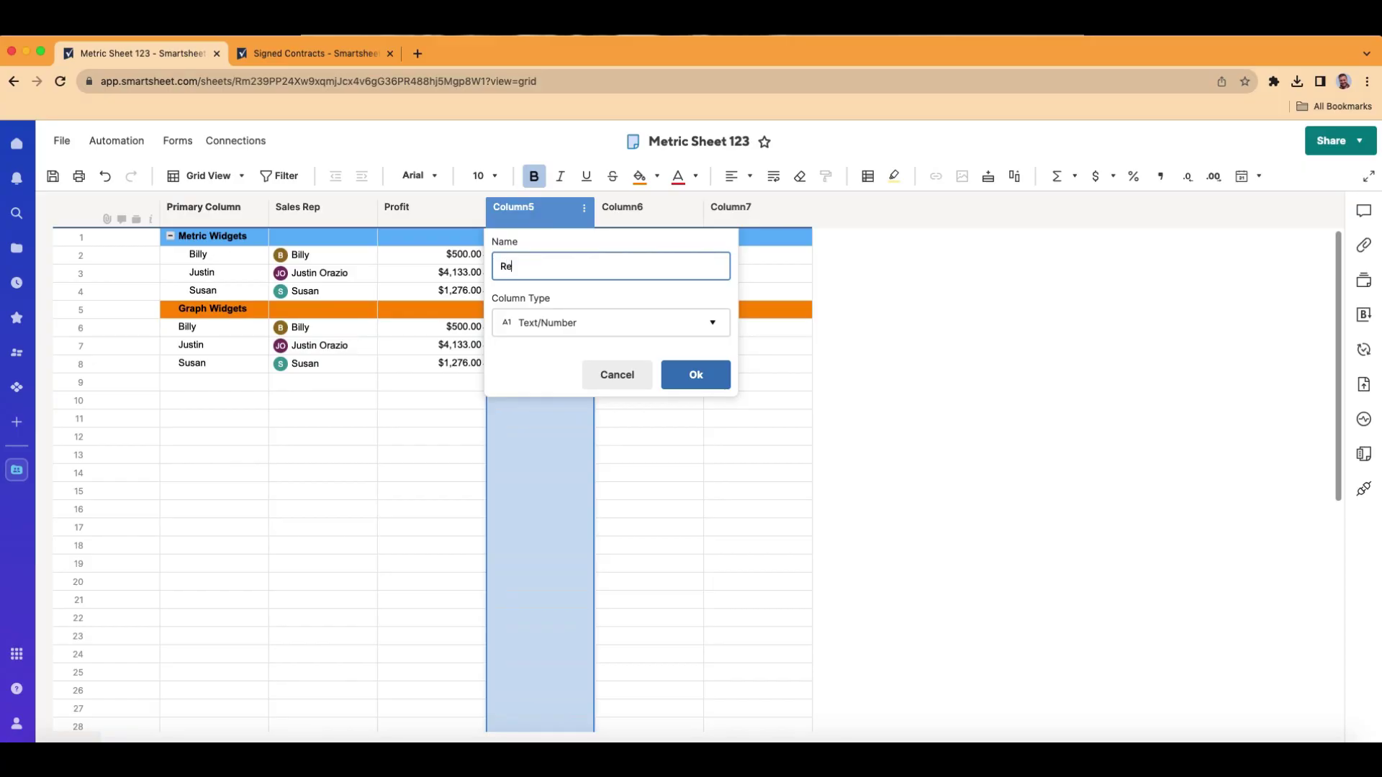
pyautogui.press('BackSpace')
pyautogui.press('BackSpace')
pyautogui.write('enue')
pyautogui.click(694, 374)
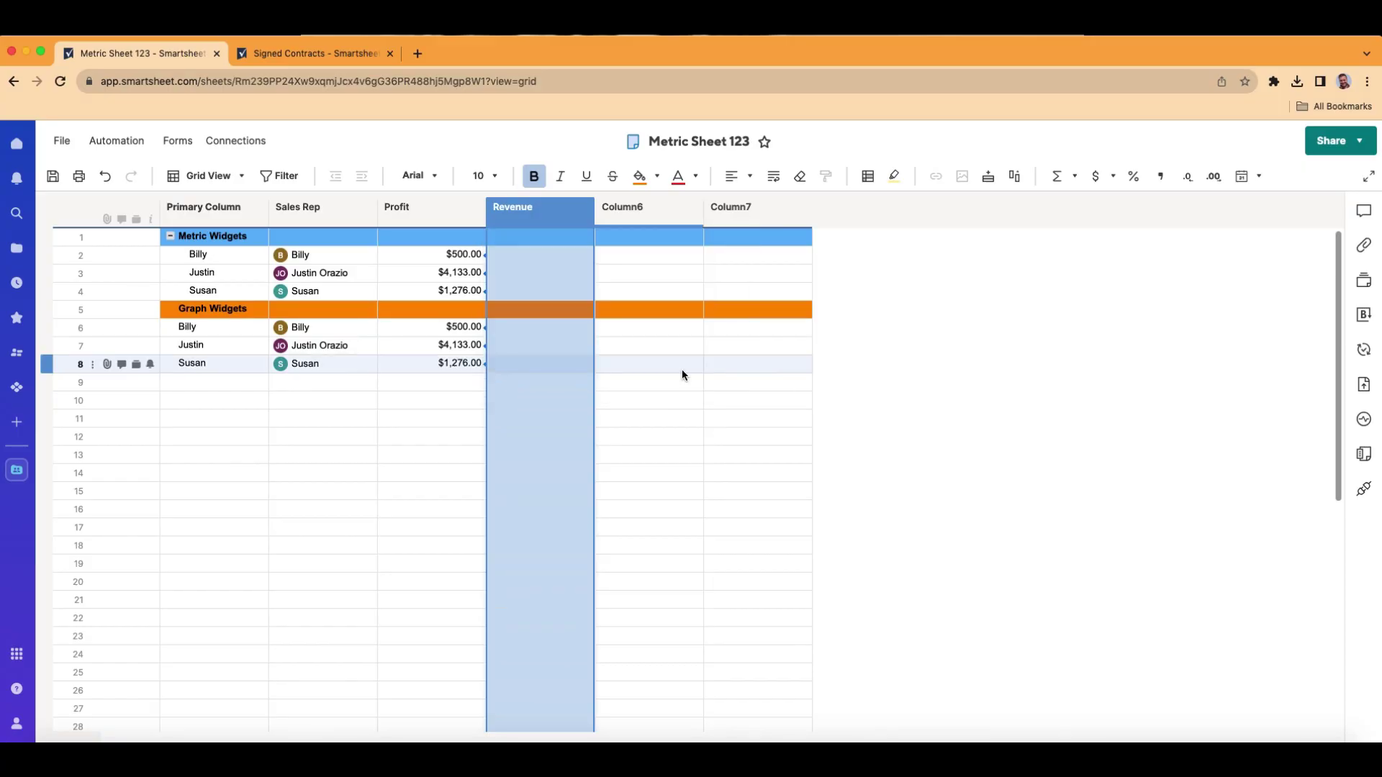
# Rename Column6 as Expenses, keeping the Text/Number column type
pyautogui.click(632, 215)
pyautogui.doubleClick(632, 213)
pyautogui.write('Expenses')
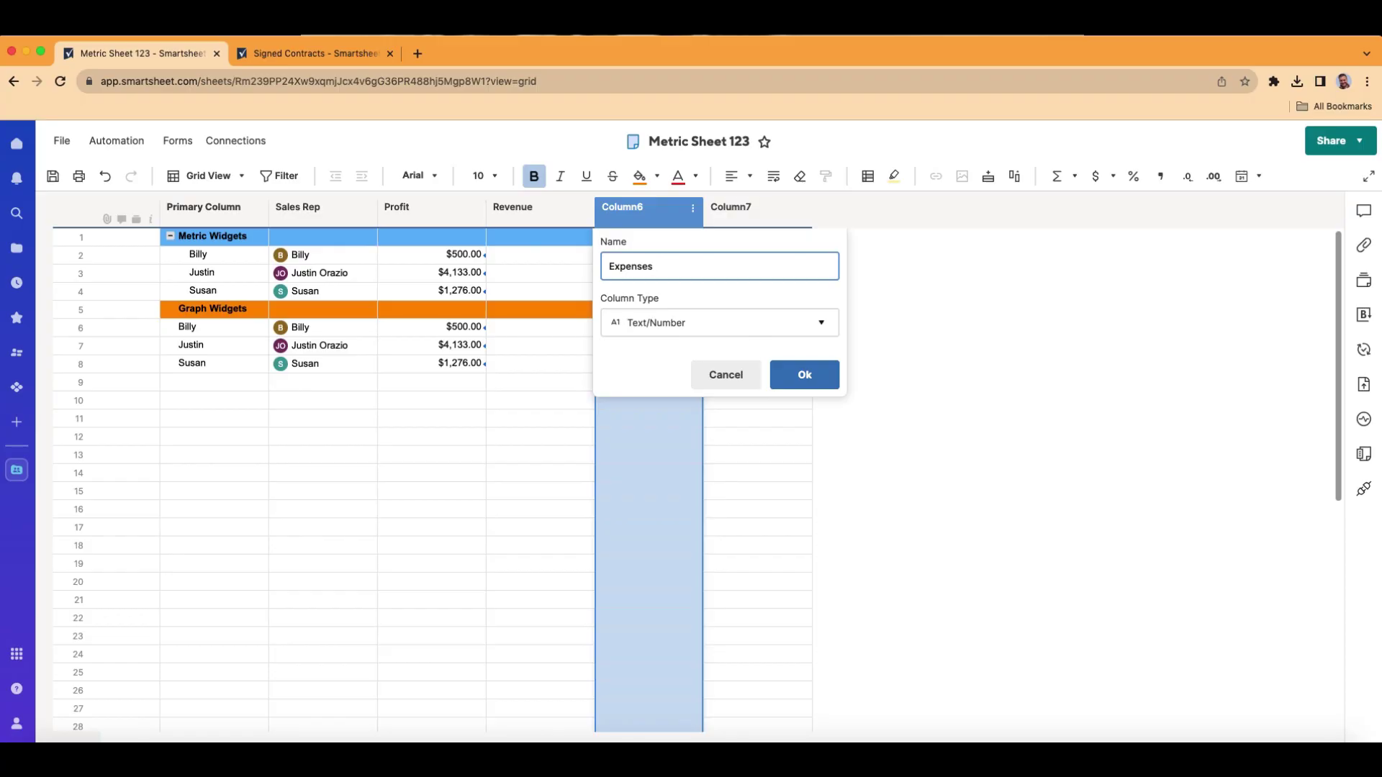
pyautogui.click(805, 374)
pyautogui.click(745, 439)
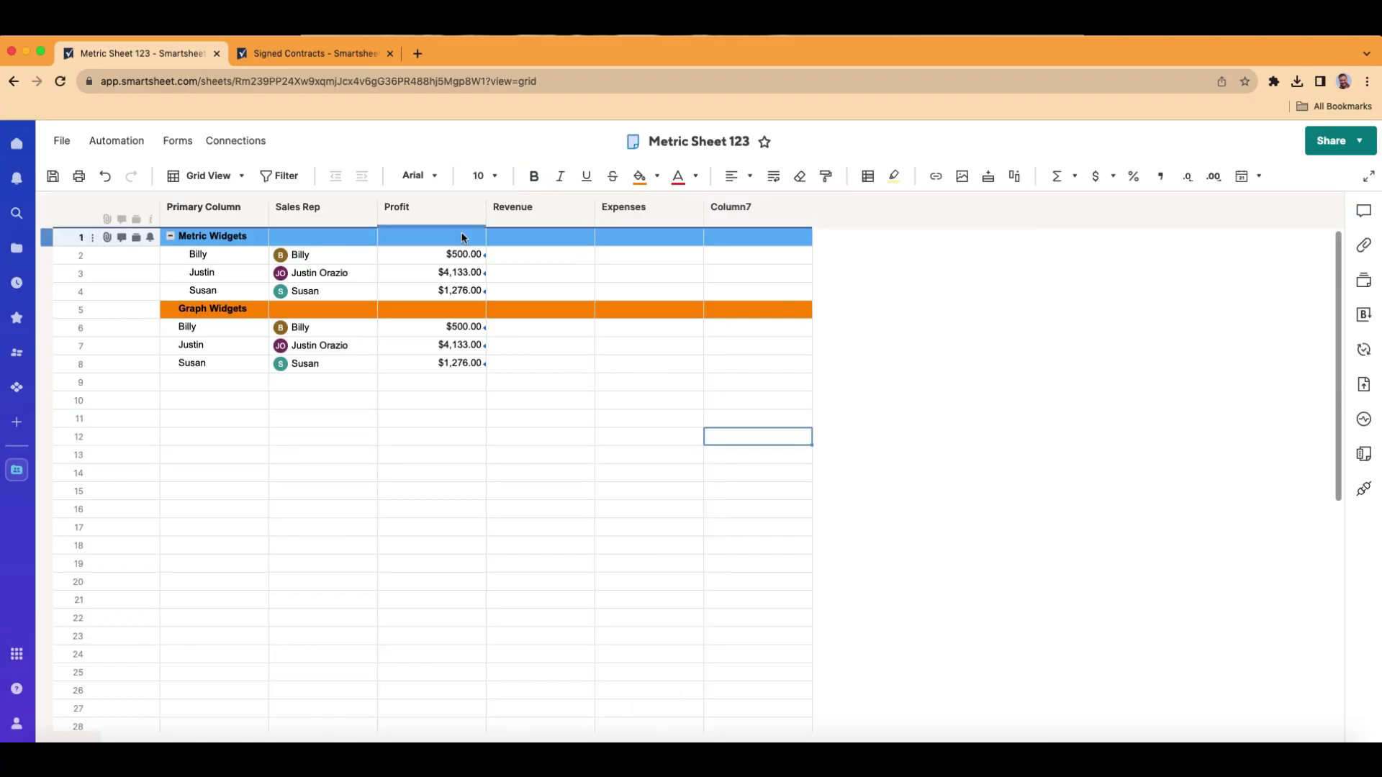
# Enter 1000, 5000 and 3000 in the Revenue cells of rows 2, 3 and 4
pyautogui.doubleClick(537, 255)
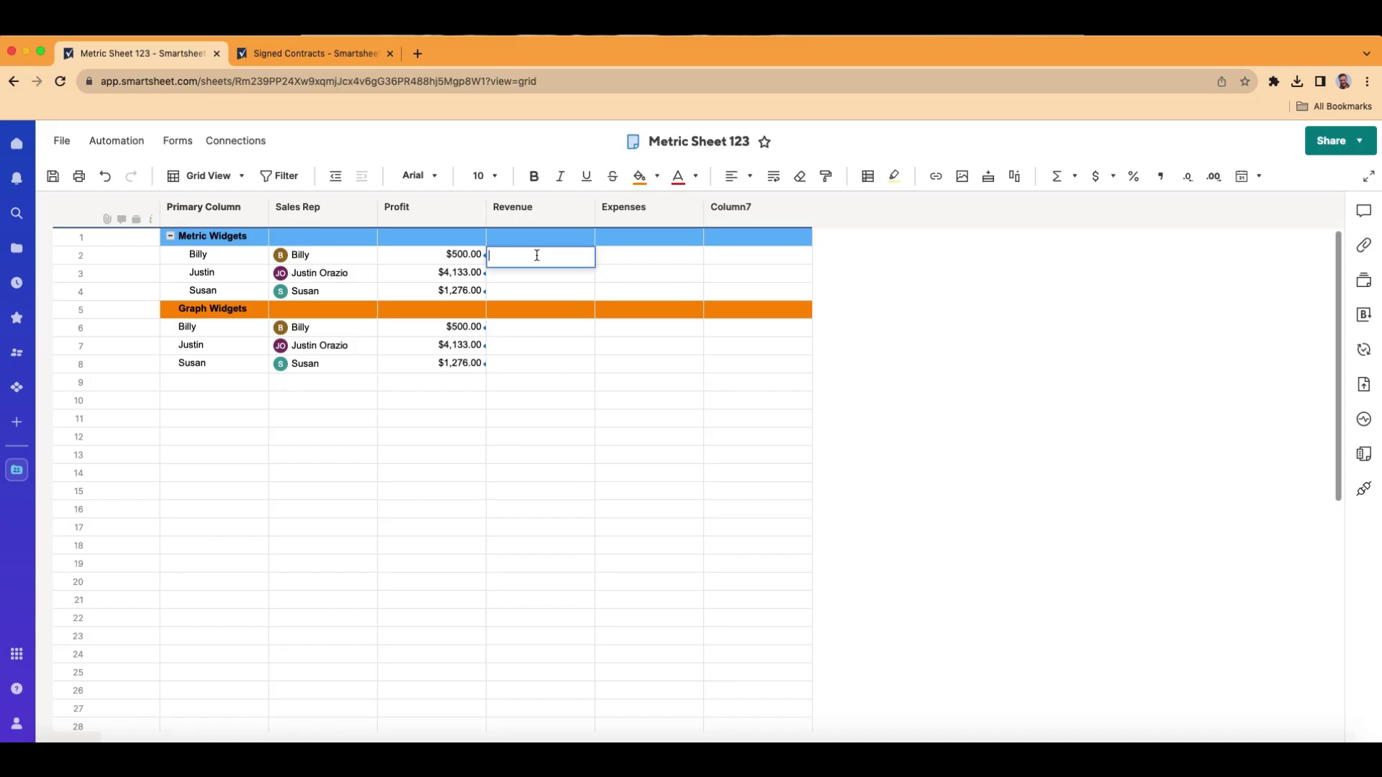
pyautogui.write('1000')
pyautogui.press('Return')
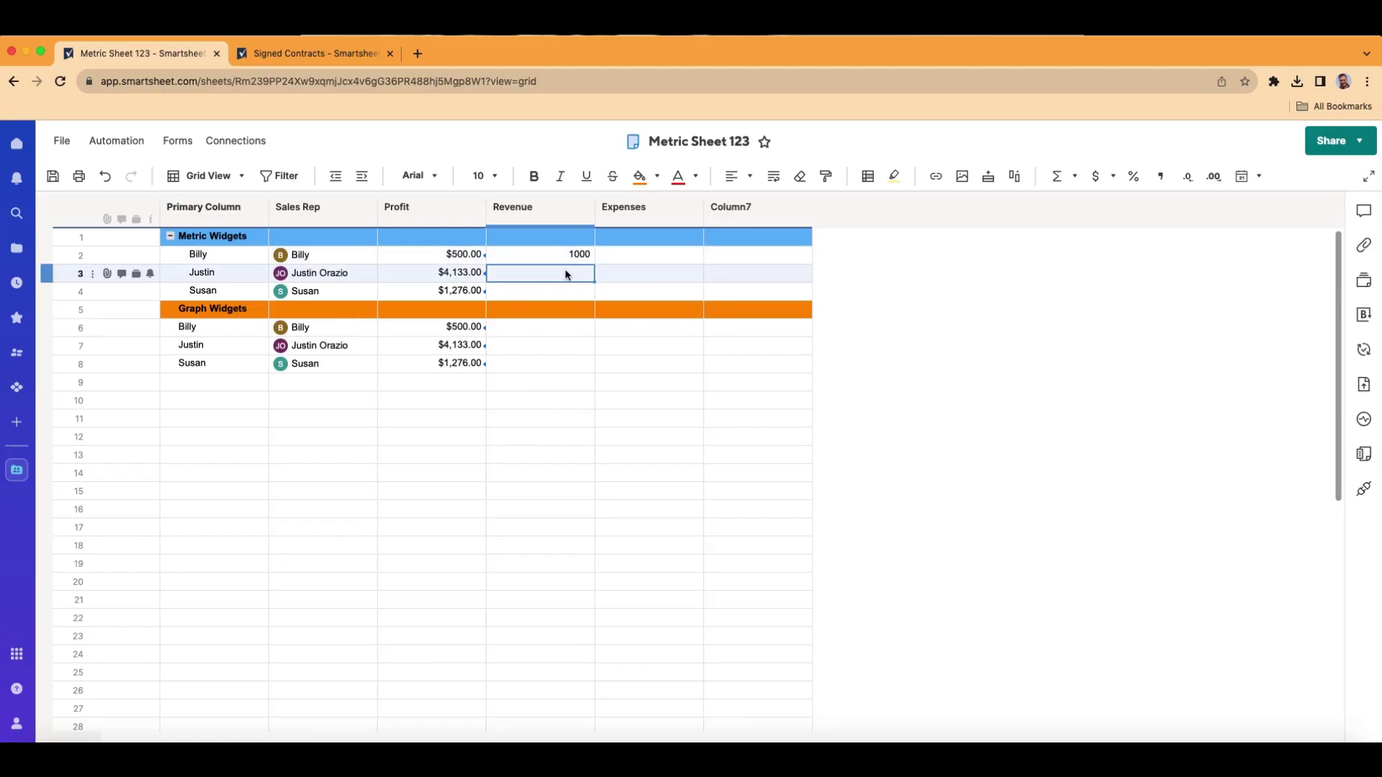
pyautogui.write('5000')
pyautogui.press('Return')
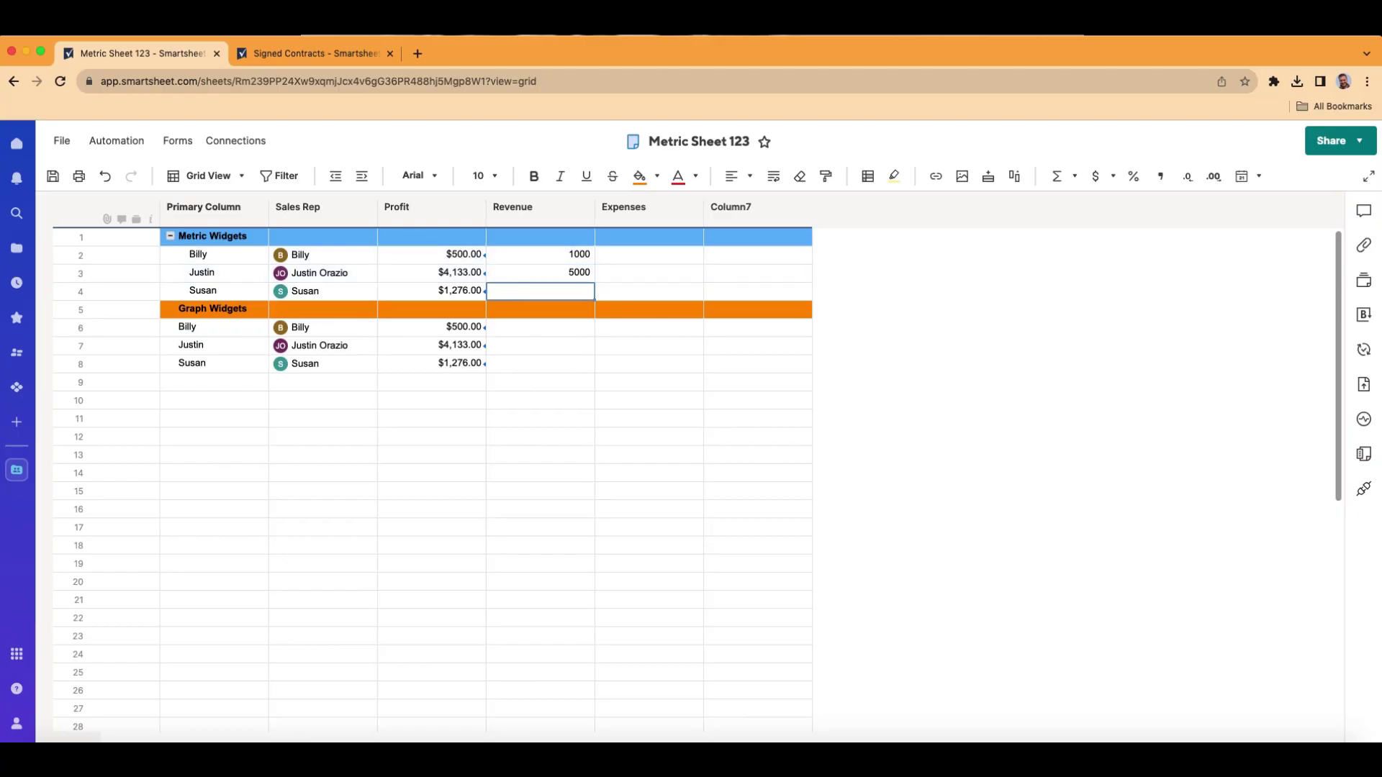
pyautogui.write('3')
pyautogui.press('Return')
pyautogui.press('Return')
pyautogui.click(555, 290)
pyautogui.write('3000')
pyautogui.click(657, 381)
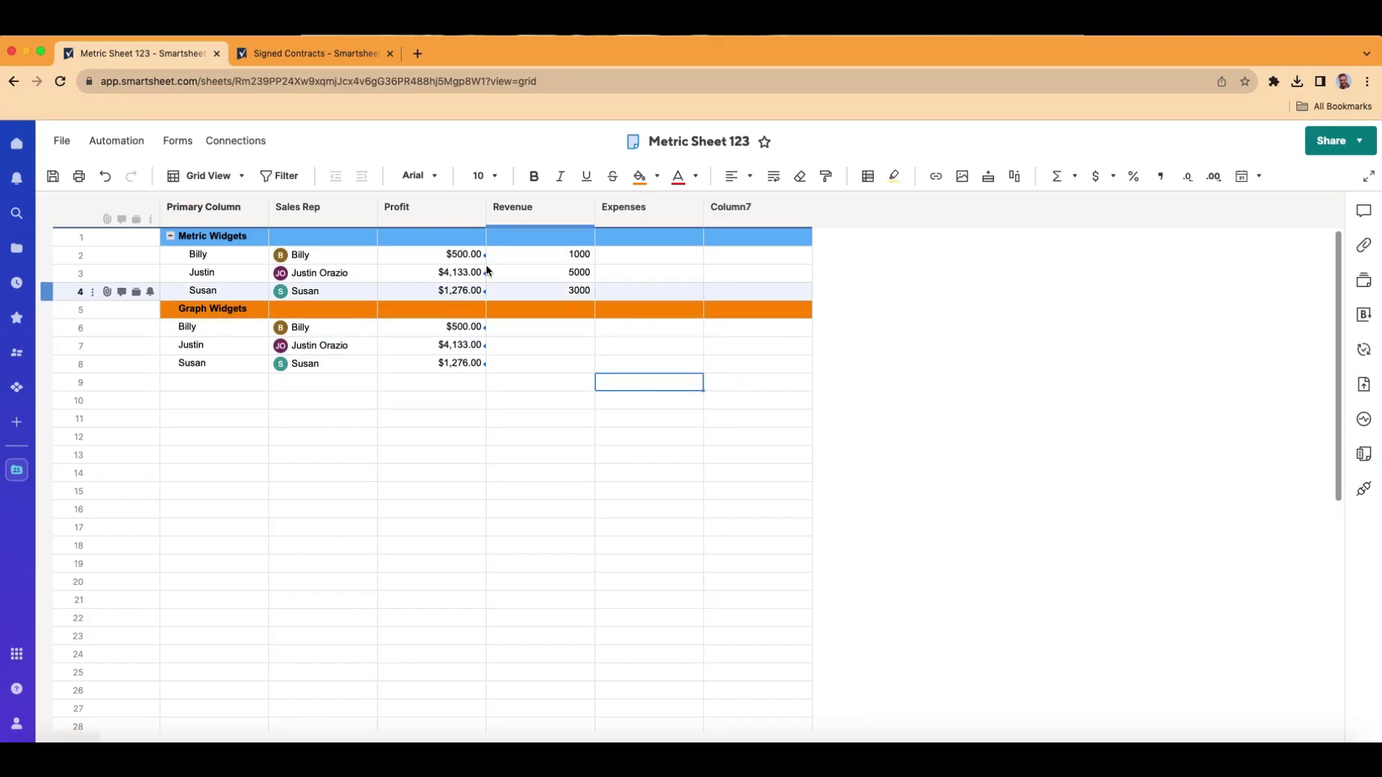
# Apply the currency format to the whole Revenue column
pyautogui.click(534, 226)
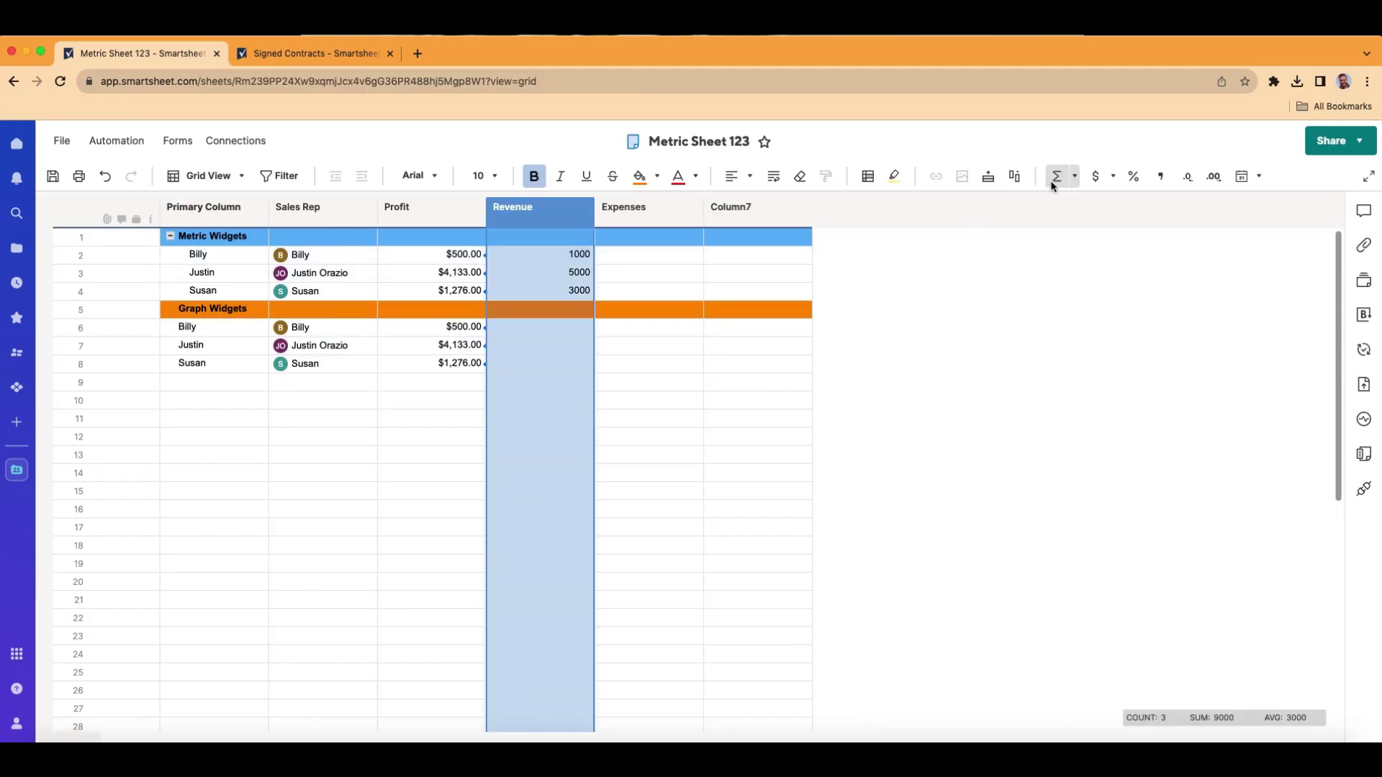
pyautogui.click(1096, 176)
pyautogui.click(648, 400)
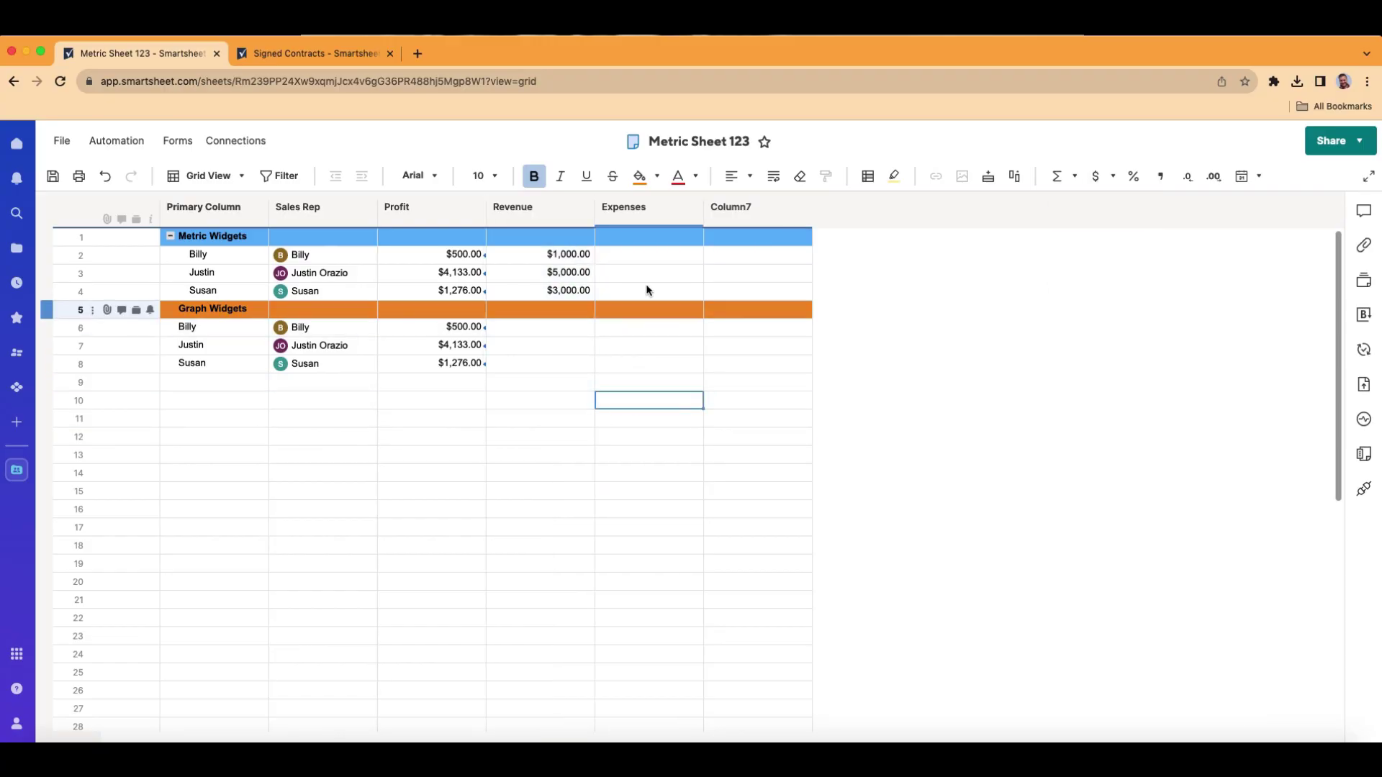
# Enter the formula =Revenue@row-Profit@row in the Expenses cell of row 2
pyautogui.doubleClick(656, 255)
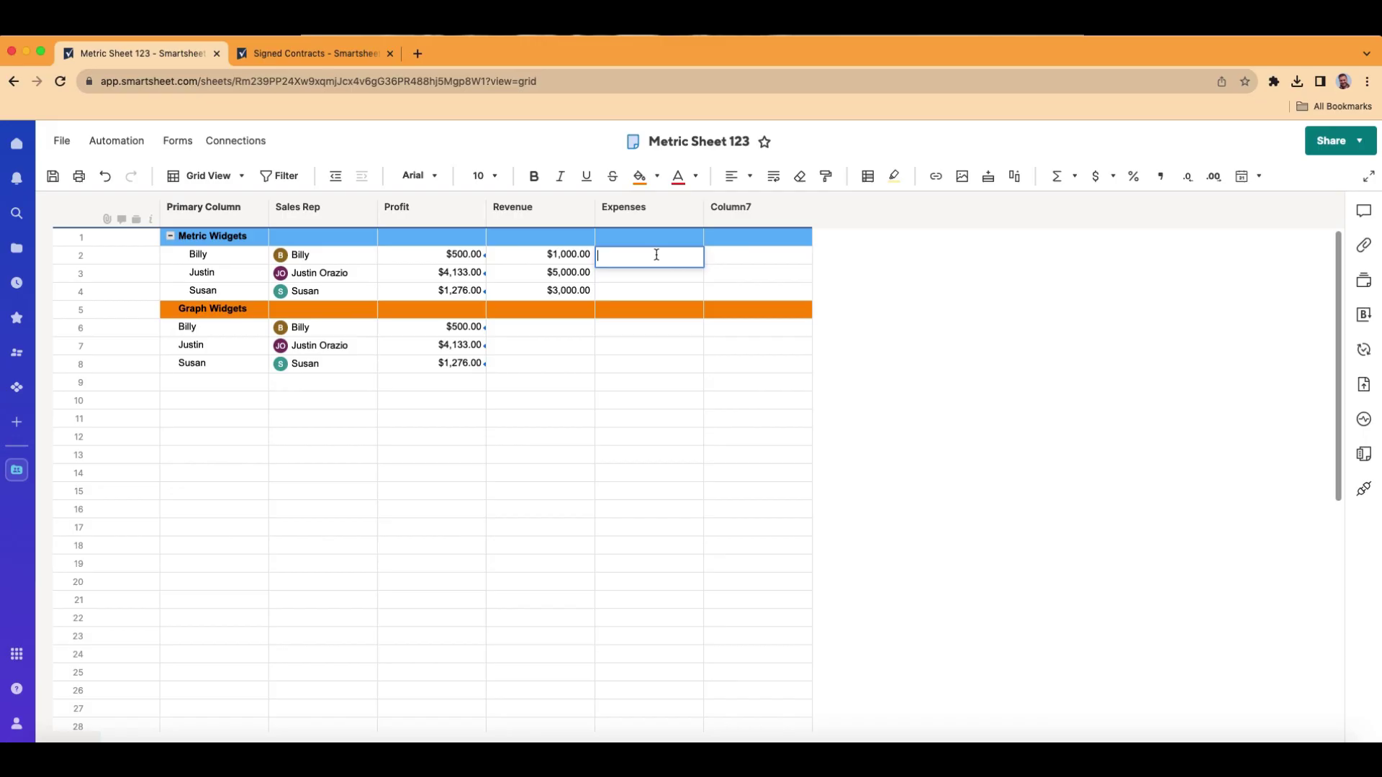
pyautogui.write('=')
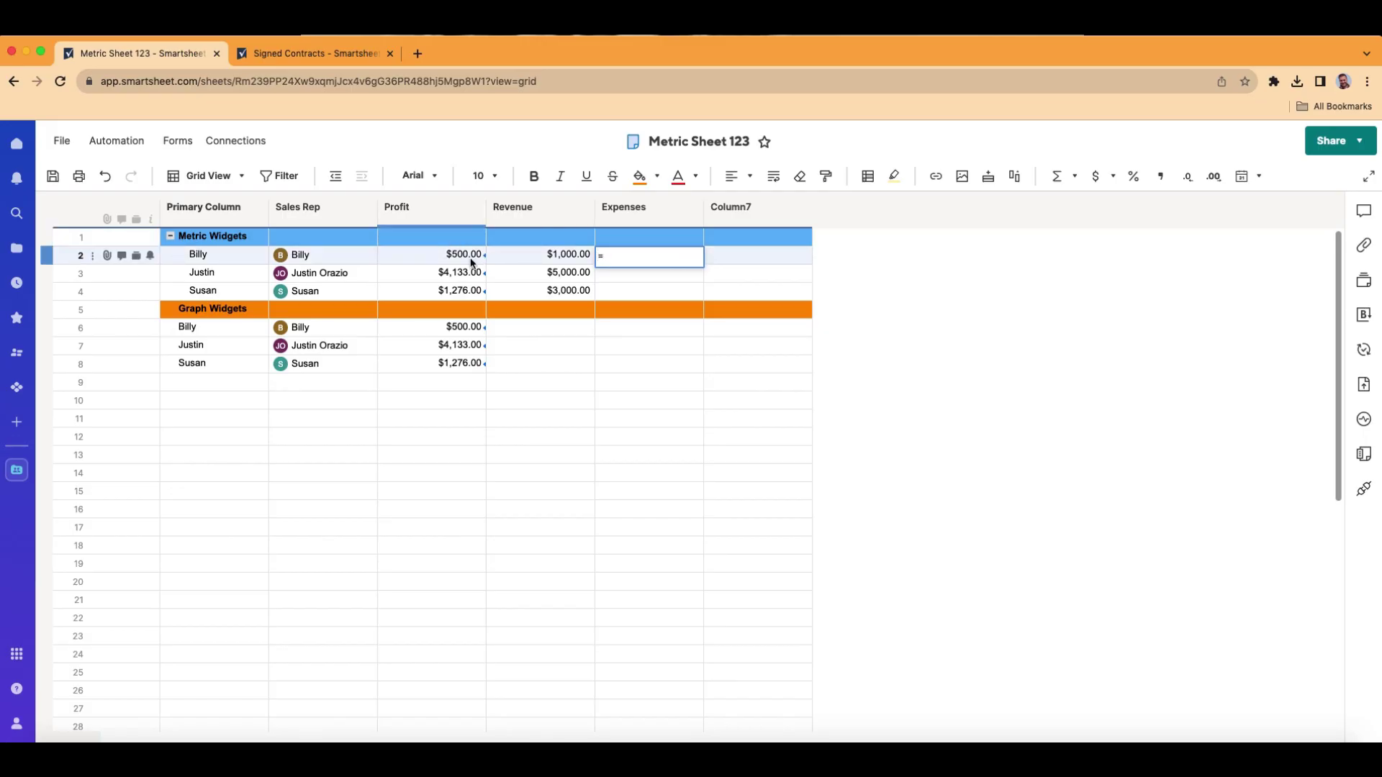
pyautogui.click(521, 253)
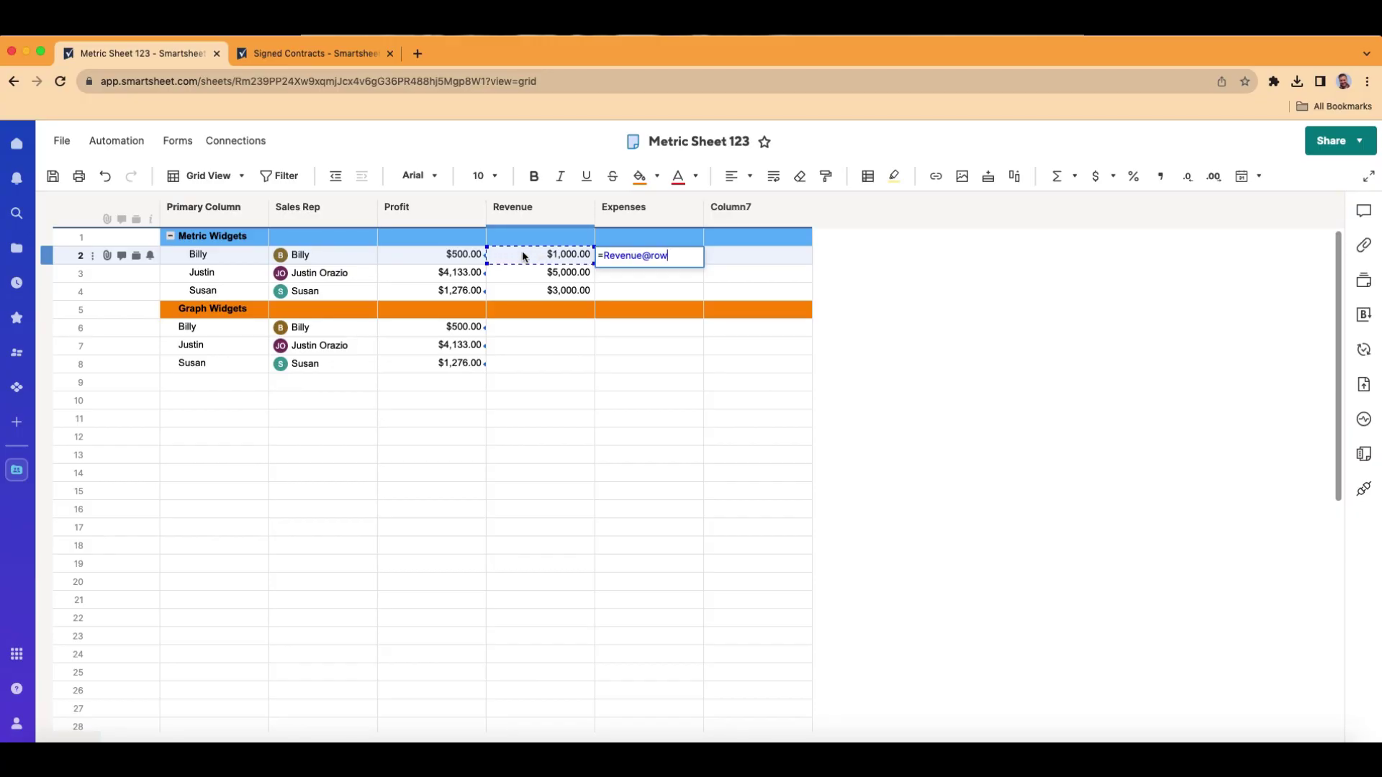
pyautogui.click(453, 255)
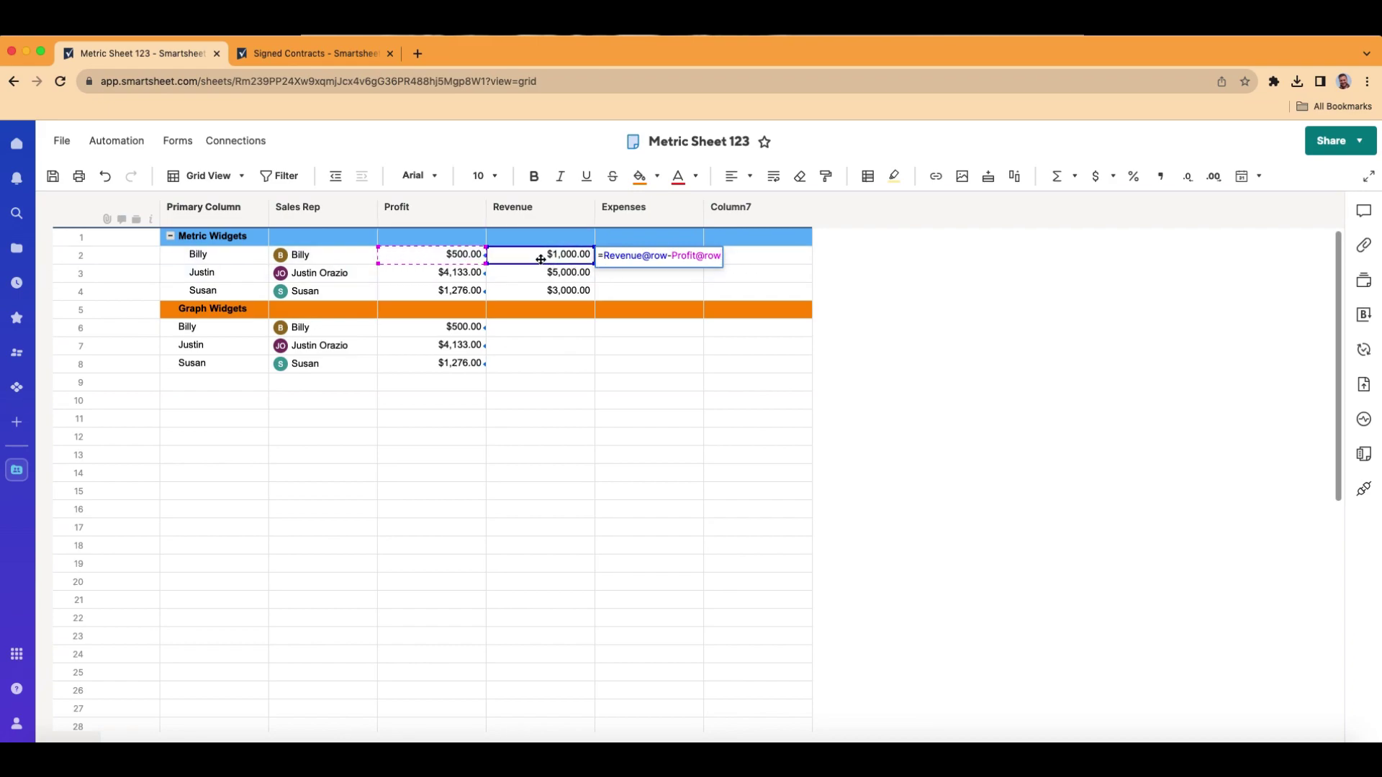
pyautogui.press('Return')
# Fill the Expenses formula from row 2 down to row 4 and format the three cells as currency
pyautogui.click(677, 254)
pyautogui.moveTo(699, 262); pyautogui.dragTo(697, 289)
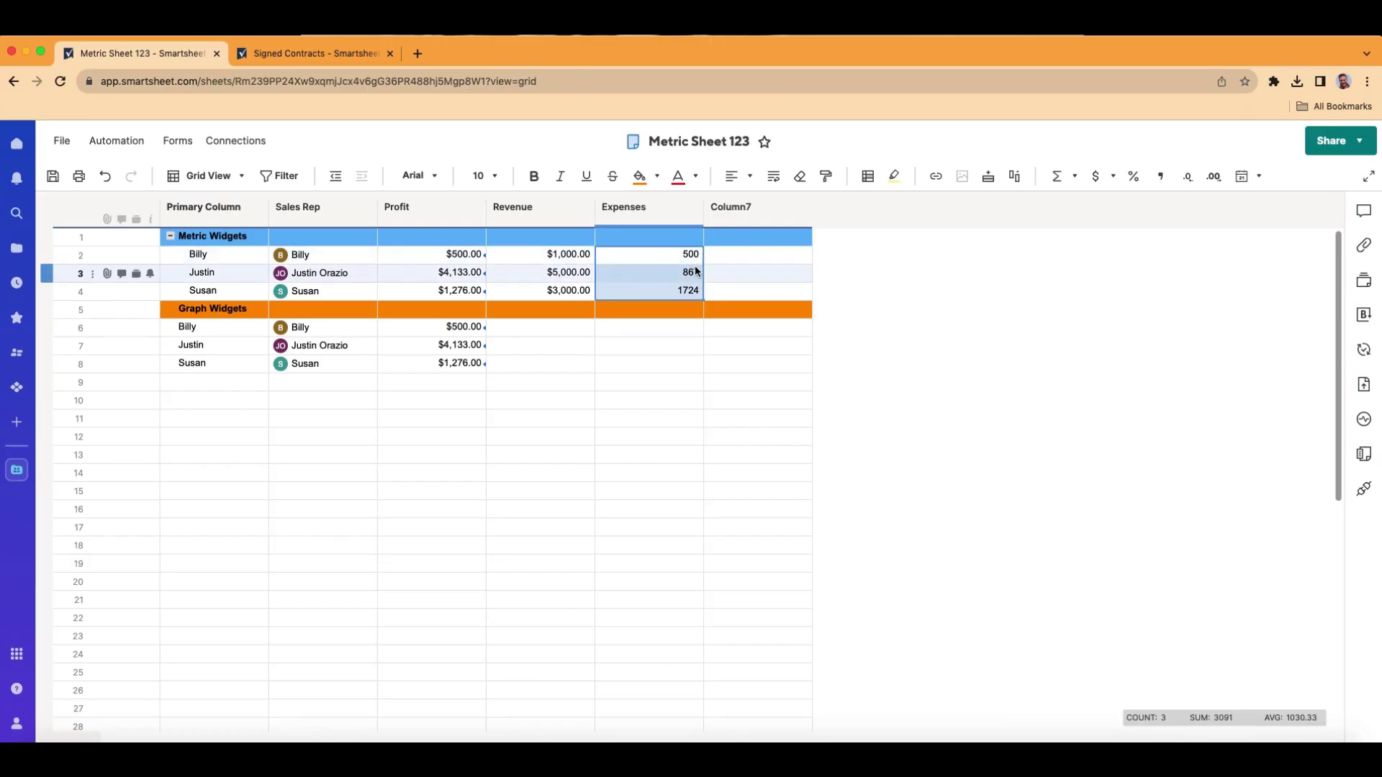
pyautogui.click(1096, 177)
pyautogui.click(763, 355)
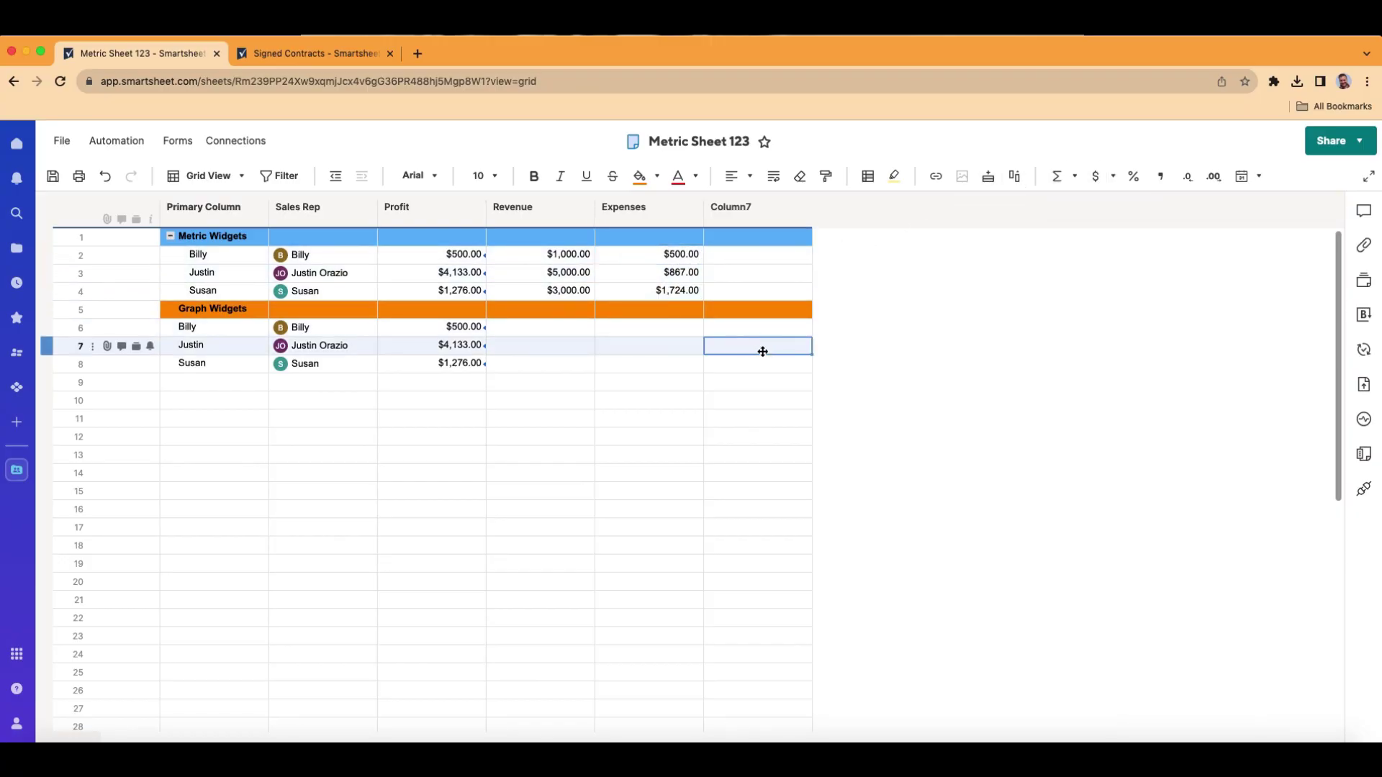
# Move the Revenue and Expenses cells of rows 2 to 4 into rows 6 to 8 under Graph Widgets, and save the sheet
pyautogui.moveTo(547, 256); pyautogui.dragTo(685, 290)
pyautogui.press('super+c')
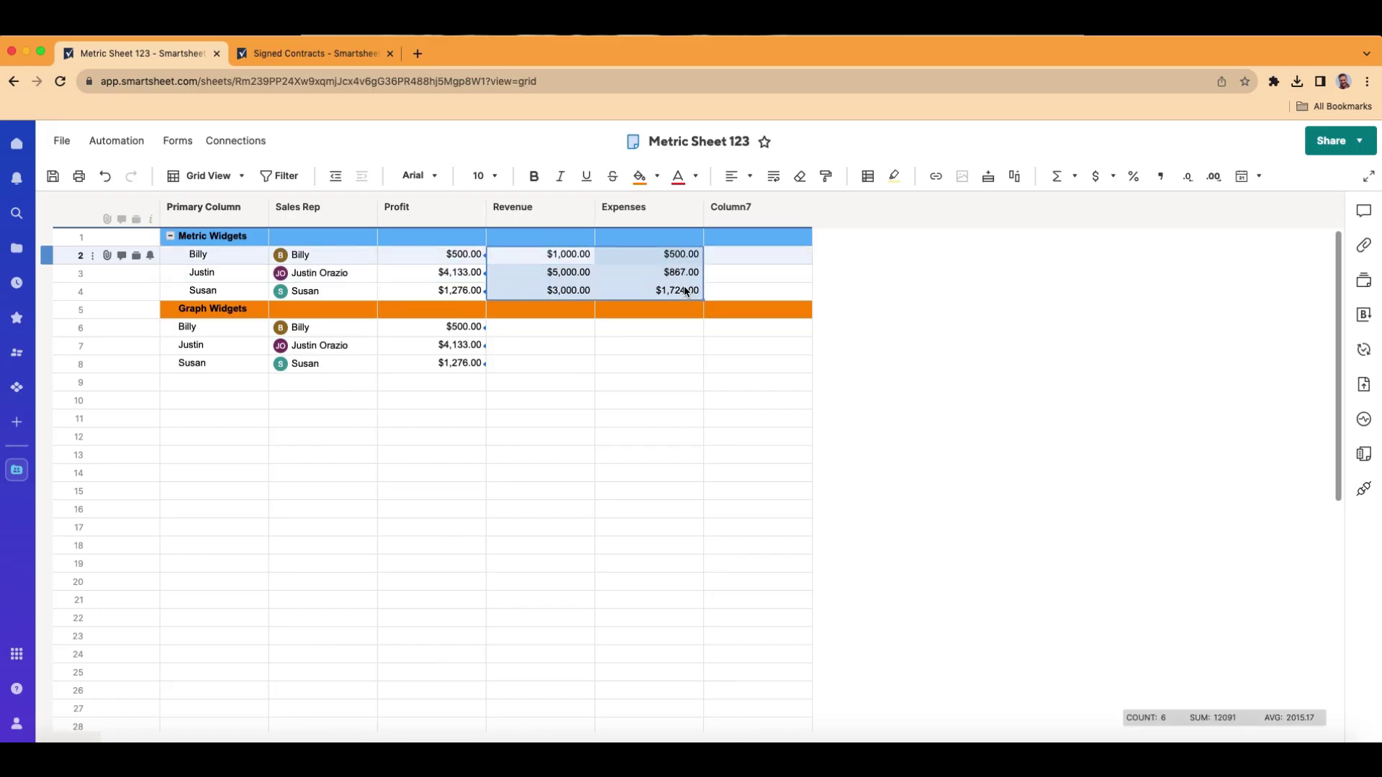
pyautogui.press('Delete')
pyautogui.click(533, 329)
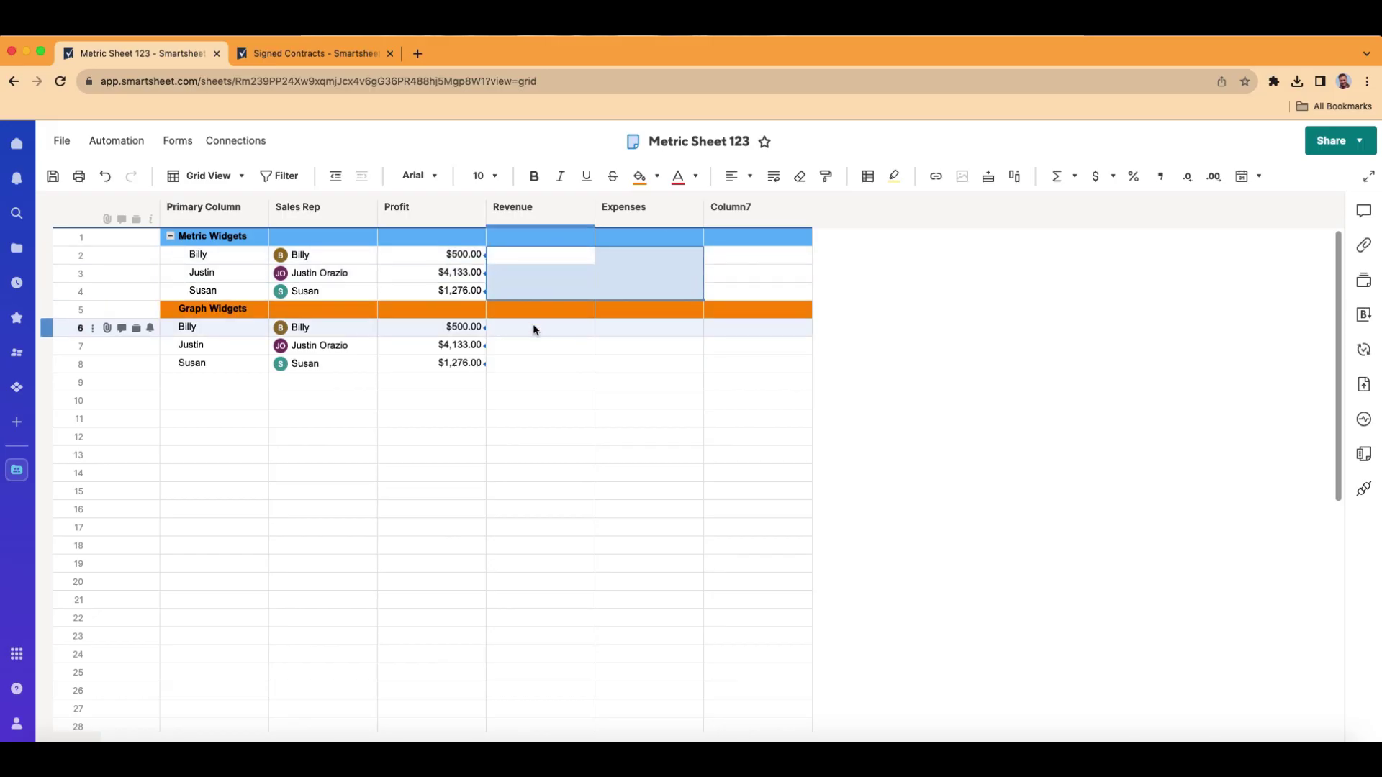
pyautogui.press('super+v')
pyautogui.click(583, 401)
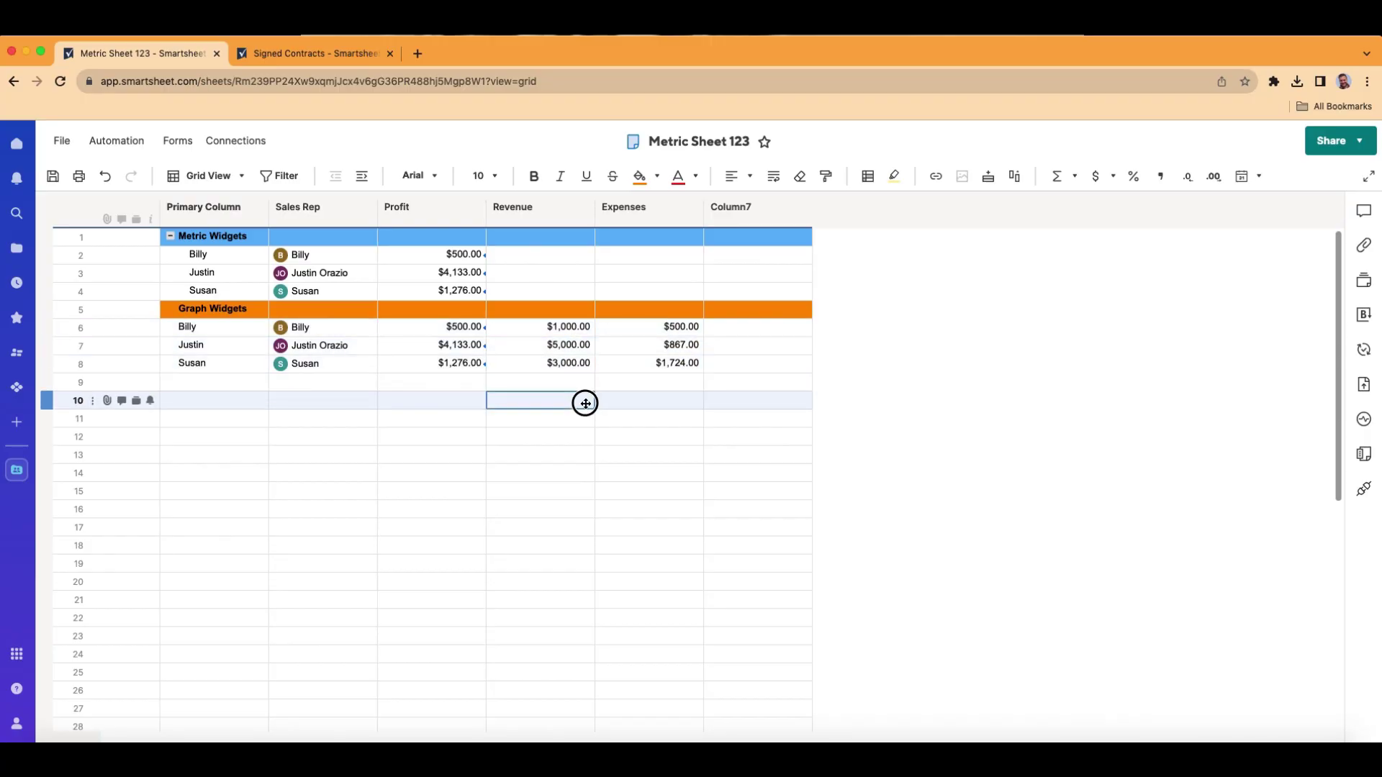
pyautogui.click(52, 176)
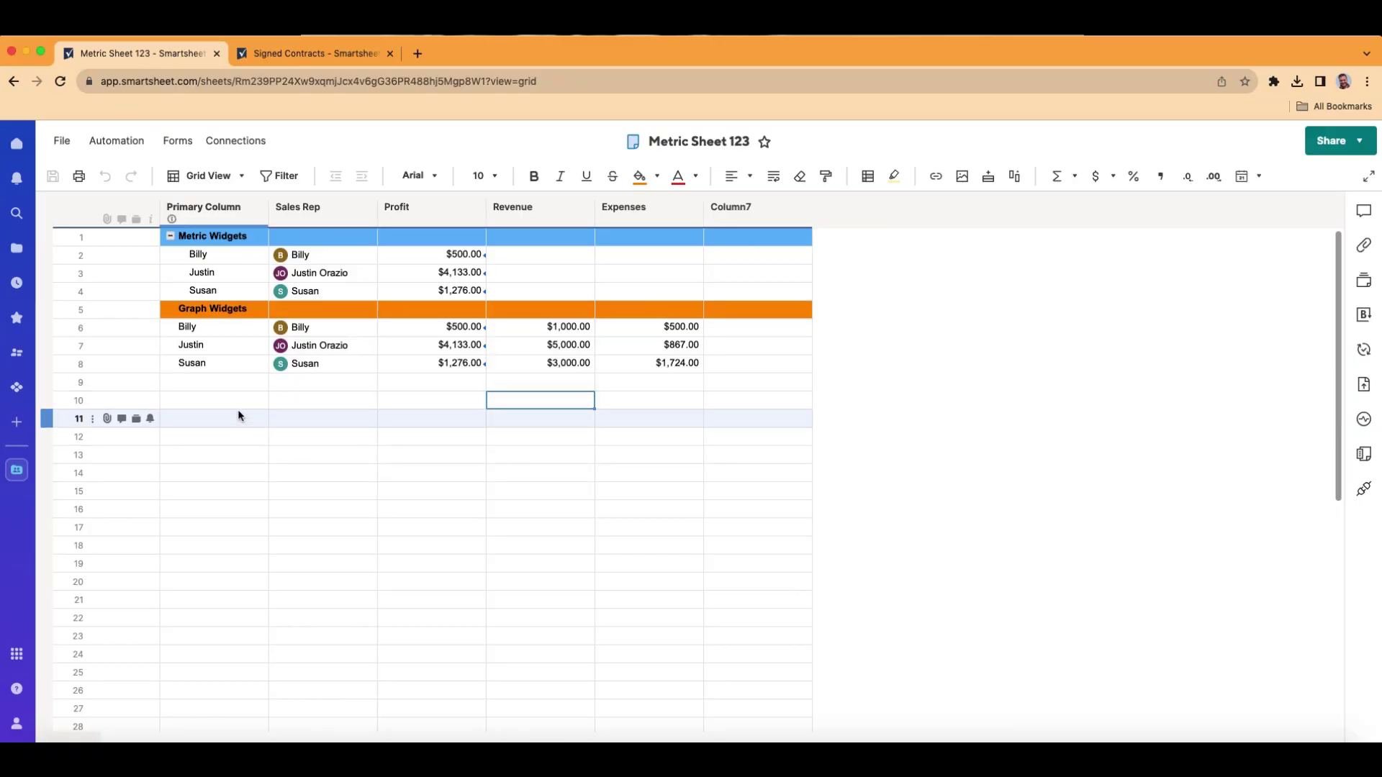
pyautogui.click(193, 382)
pyautogui.moveTo(193, 383); pyautogui.dragTo(774, 622)
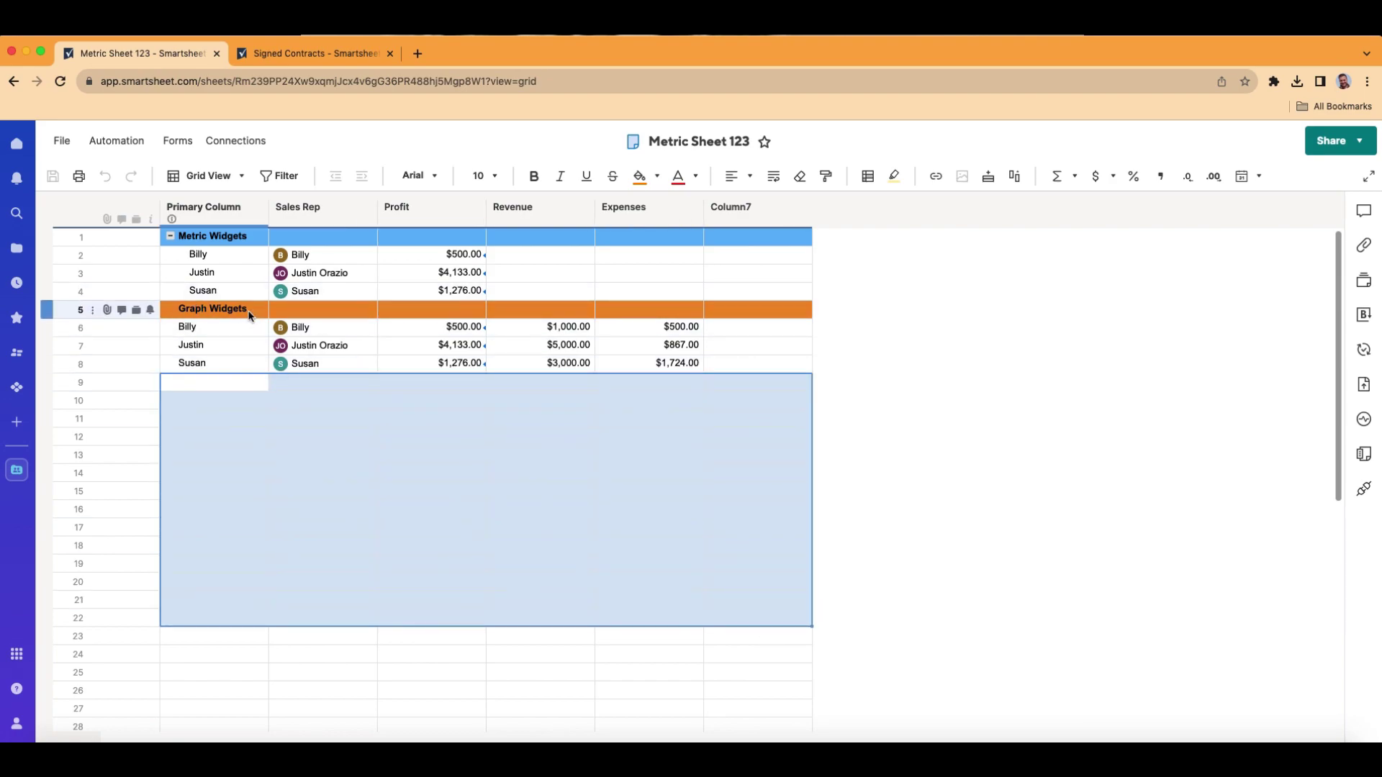
pyautogui.click(335, 495)
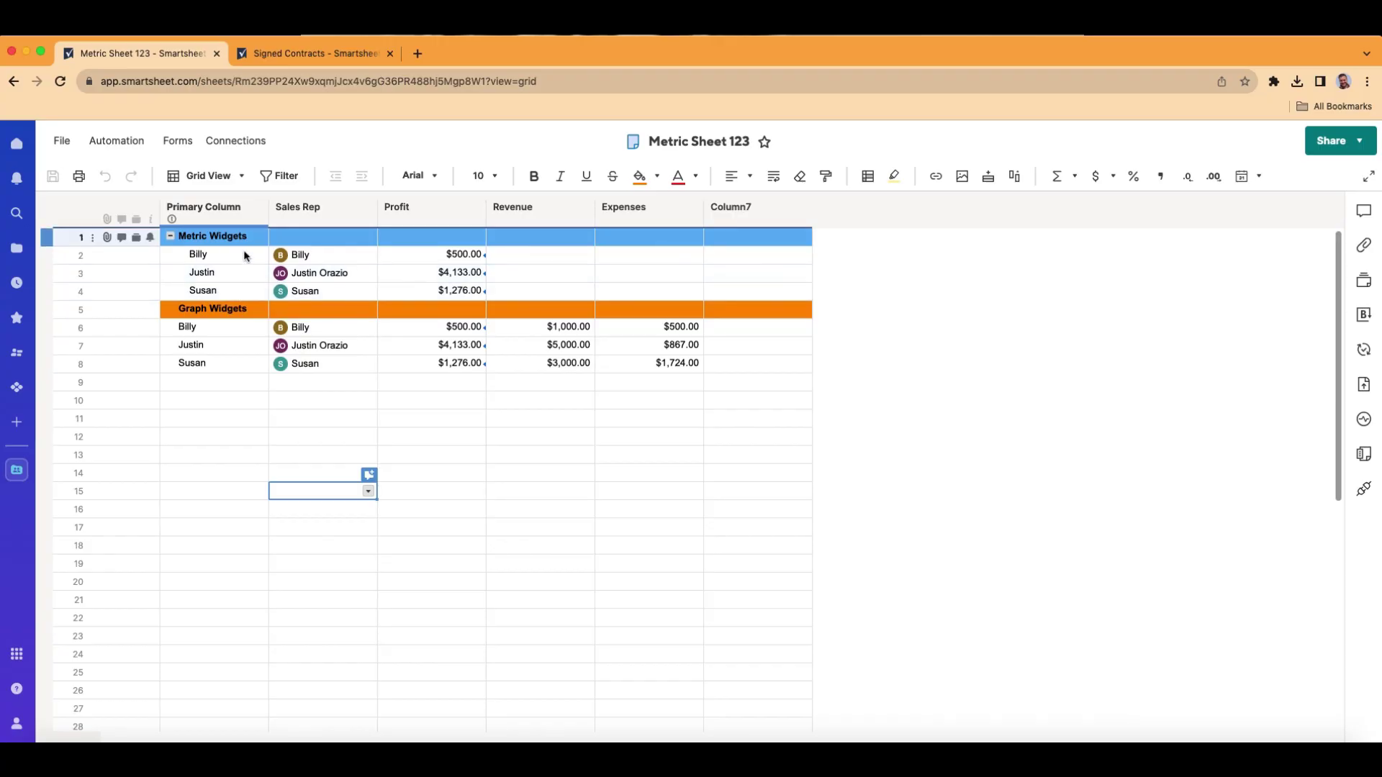
pyautogui.click(518, 402)
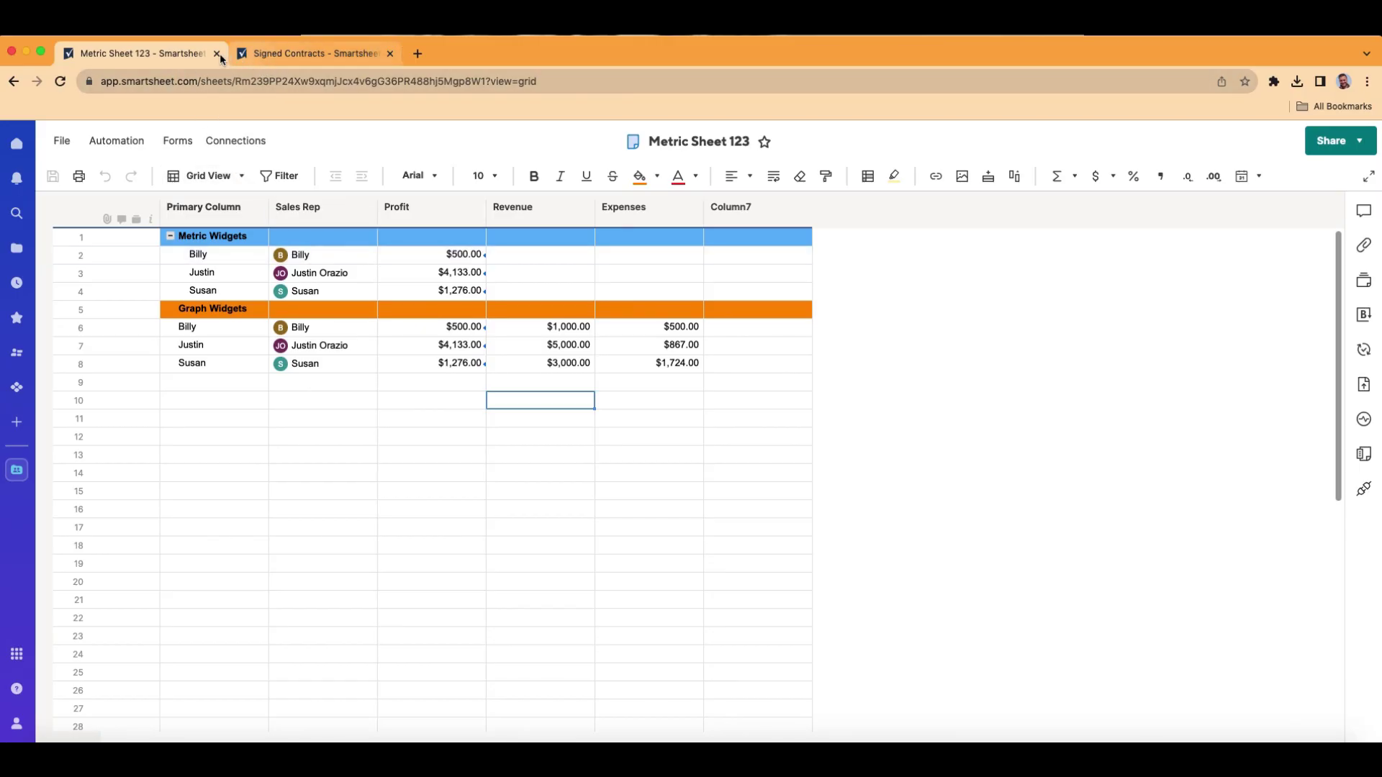
# Duplicate the Metric Sheet 123 browser tab and open the recent item Dashboard 123 in the copy
pyautogui.rightClick(179, 57)
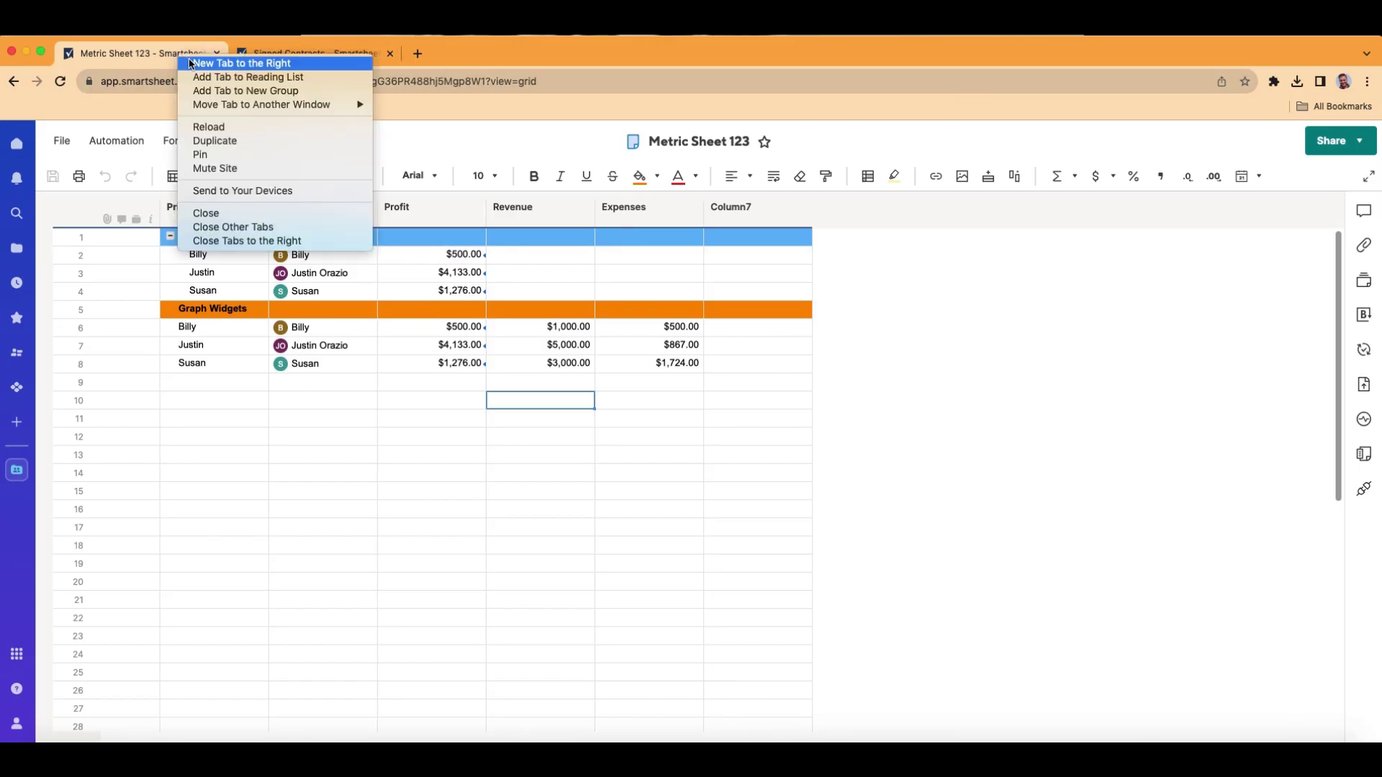
pyautogui.click(238, 142)
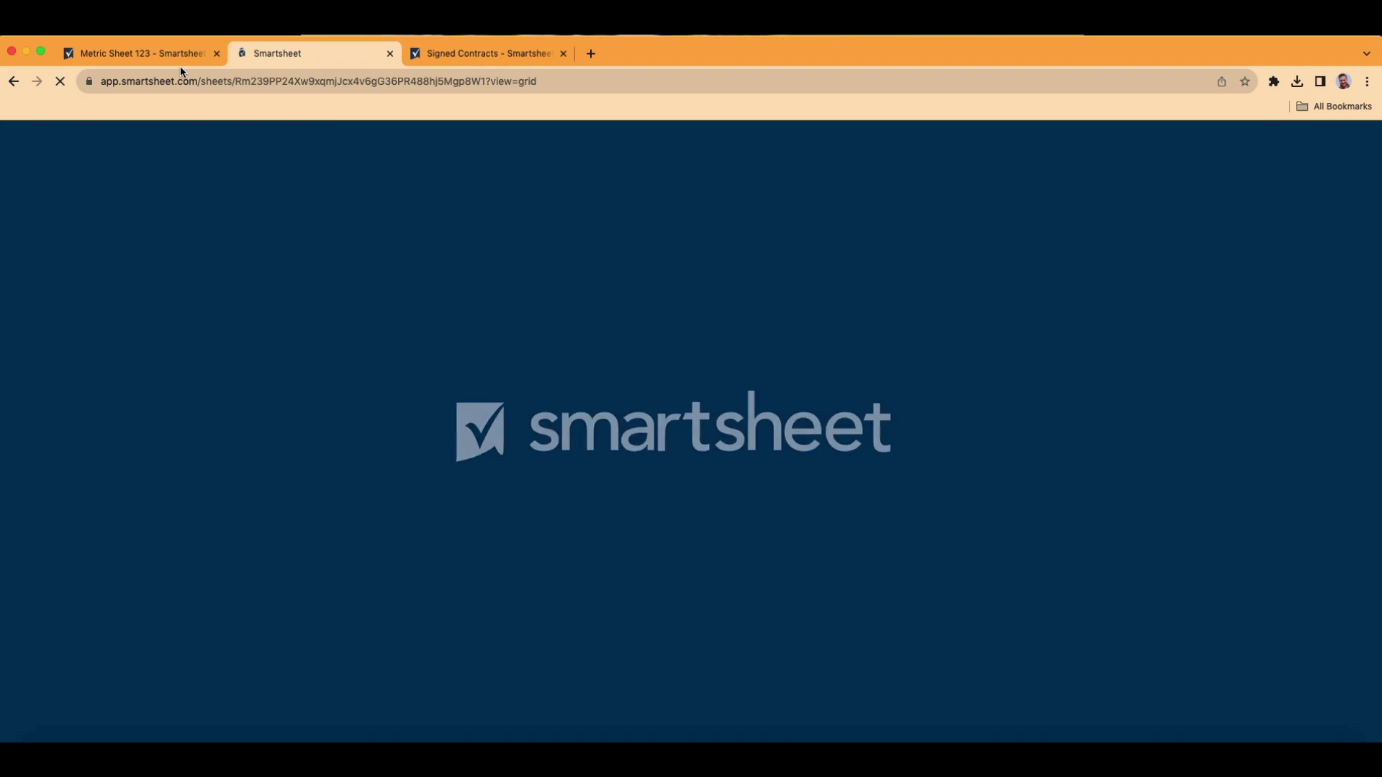
pyautogui.click(163, 53)
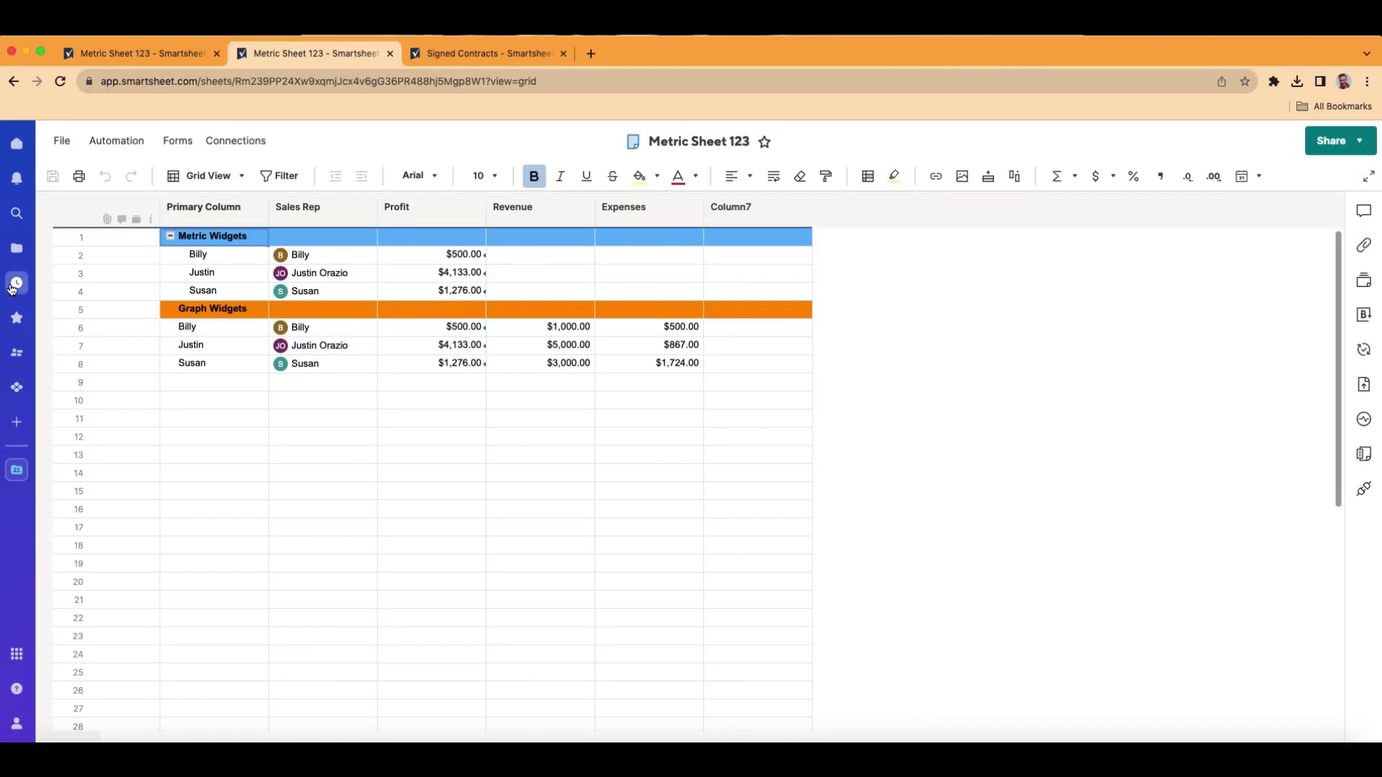
pyautogui.click(19, 288)
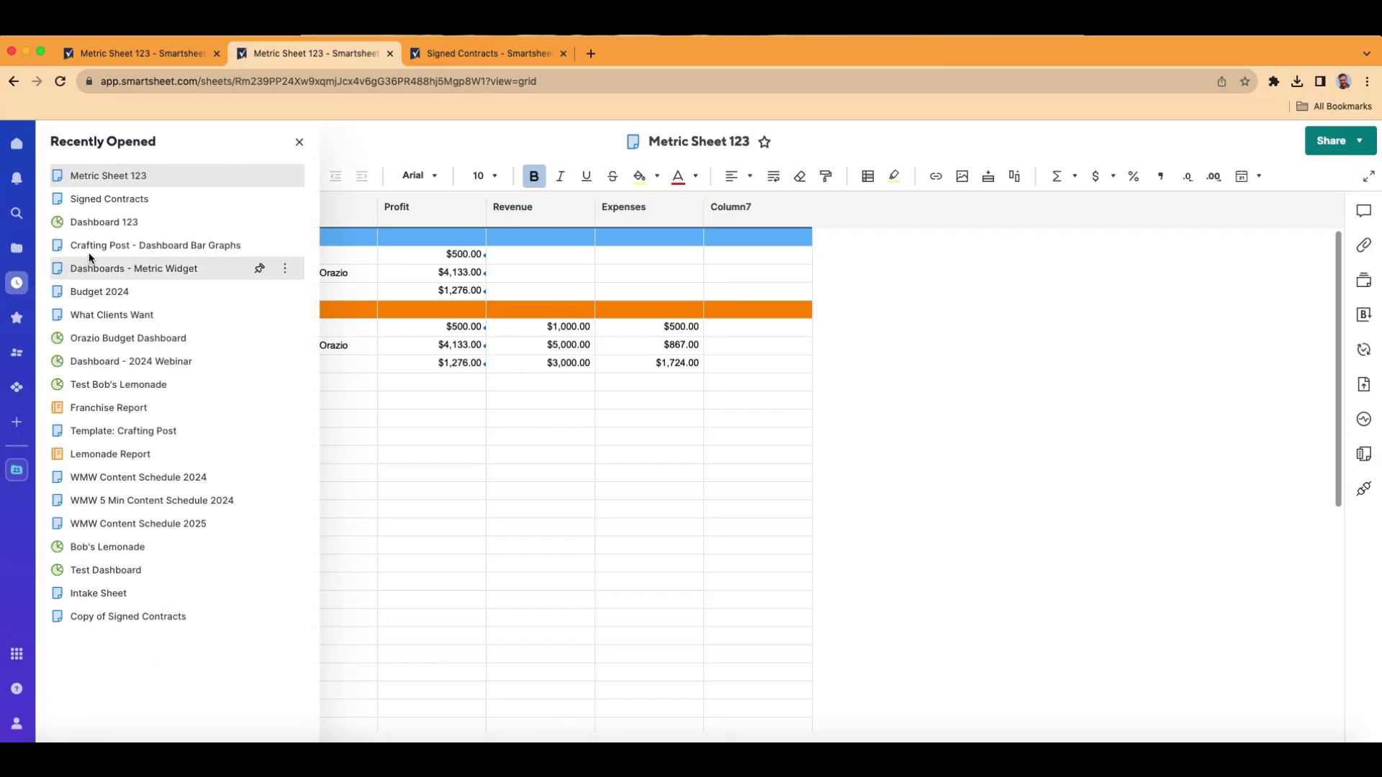
pyautogui.click(109, 221)
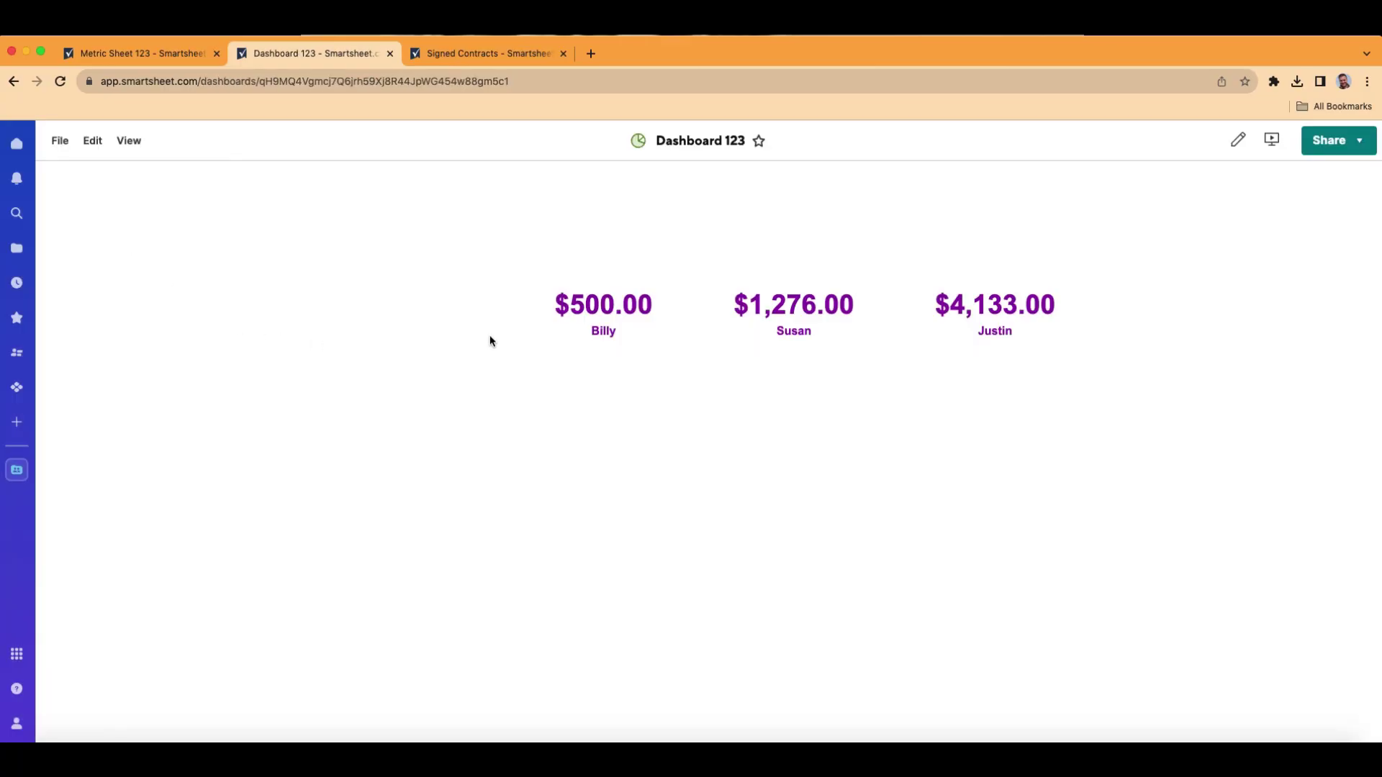
# Start editing Dashboard 123 and add a Chart widget to it
pyautogui.click(96, 144)
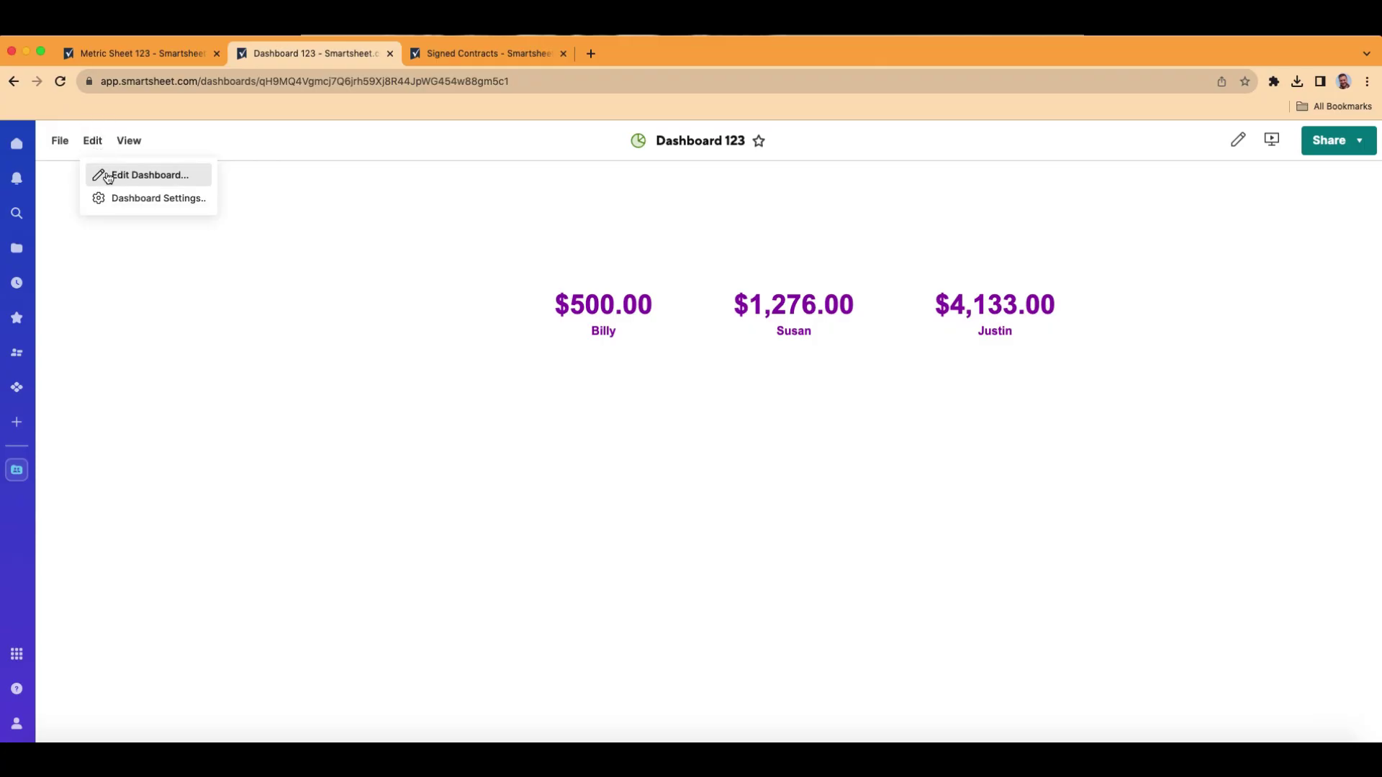
pyautogui.click(109, 176)
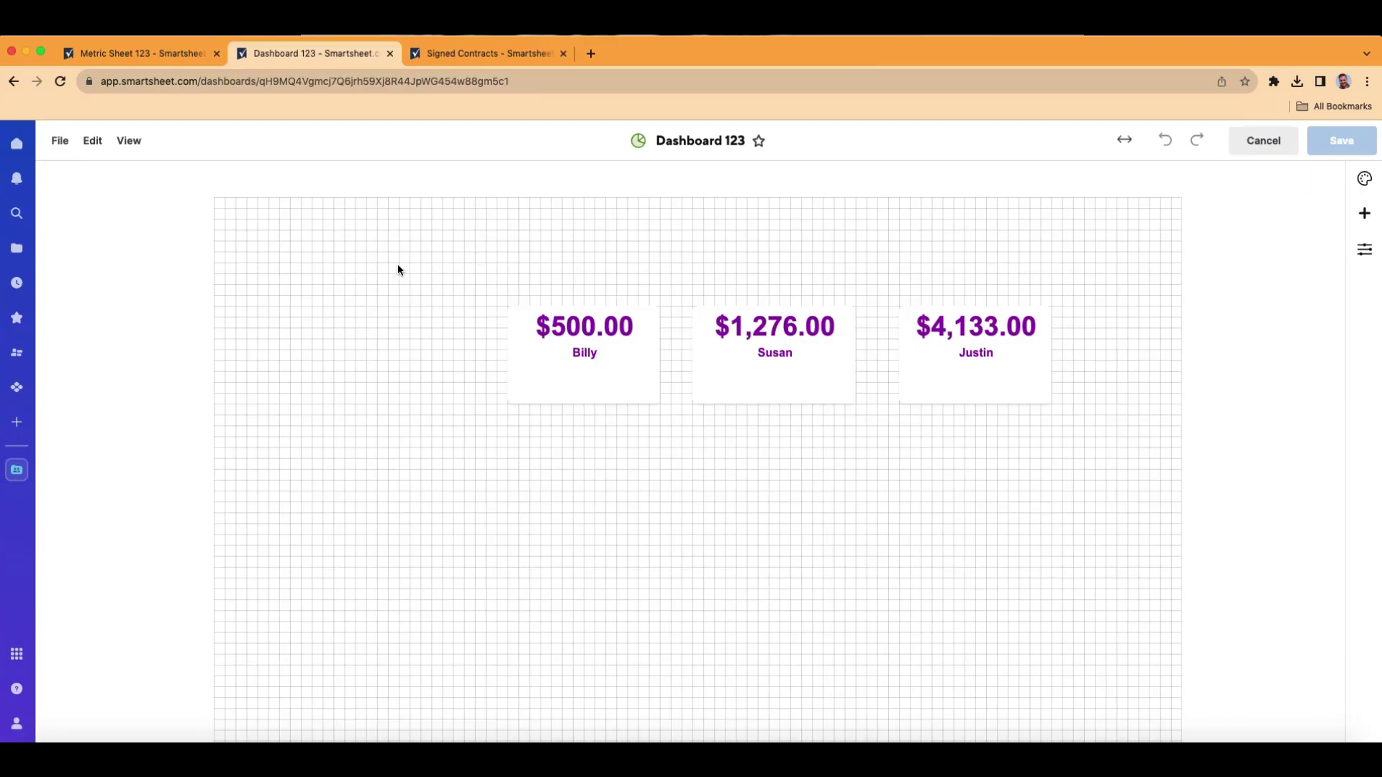
pyautogui.click(94, 143)
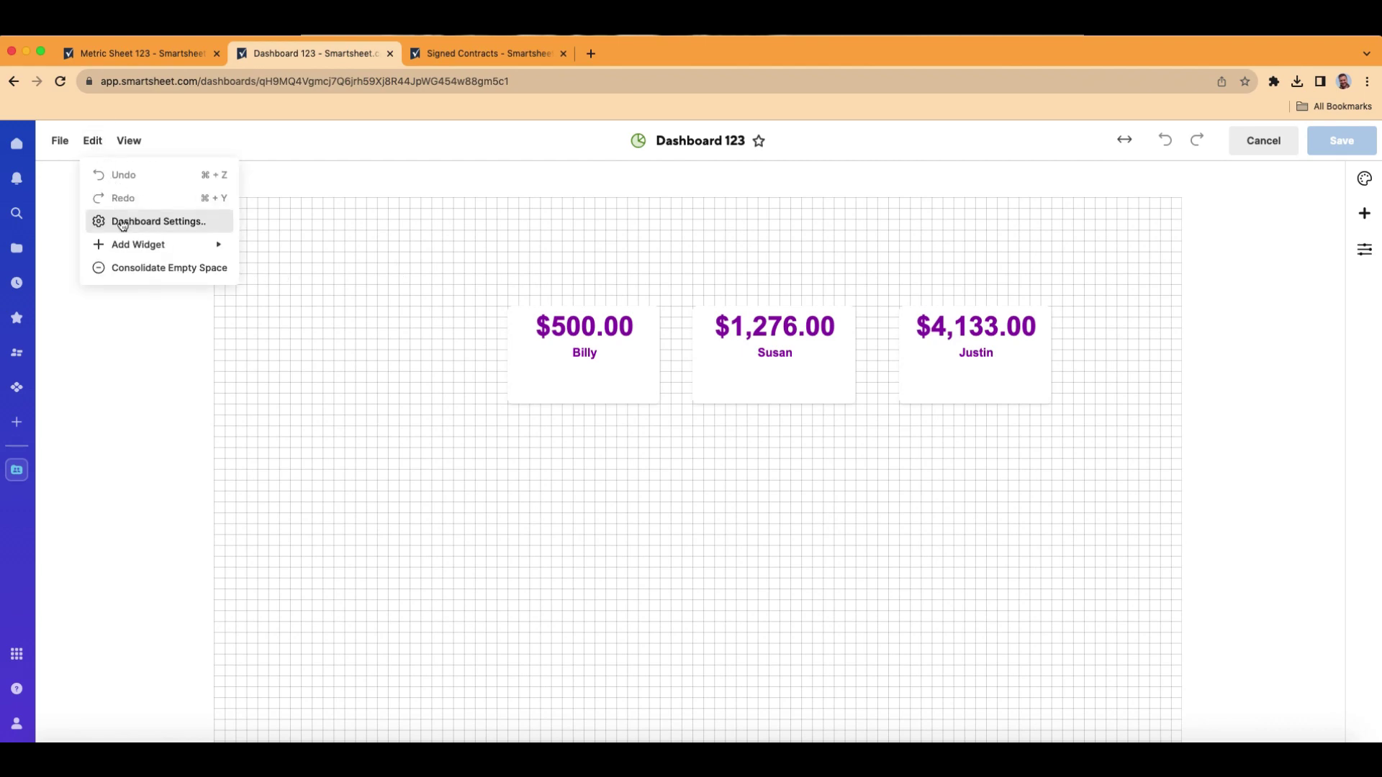
pyautogui.moveTo(129, 246)
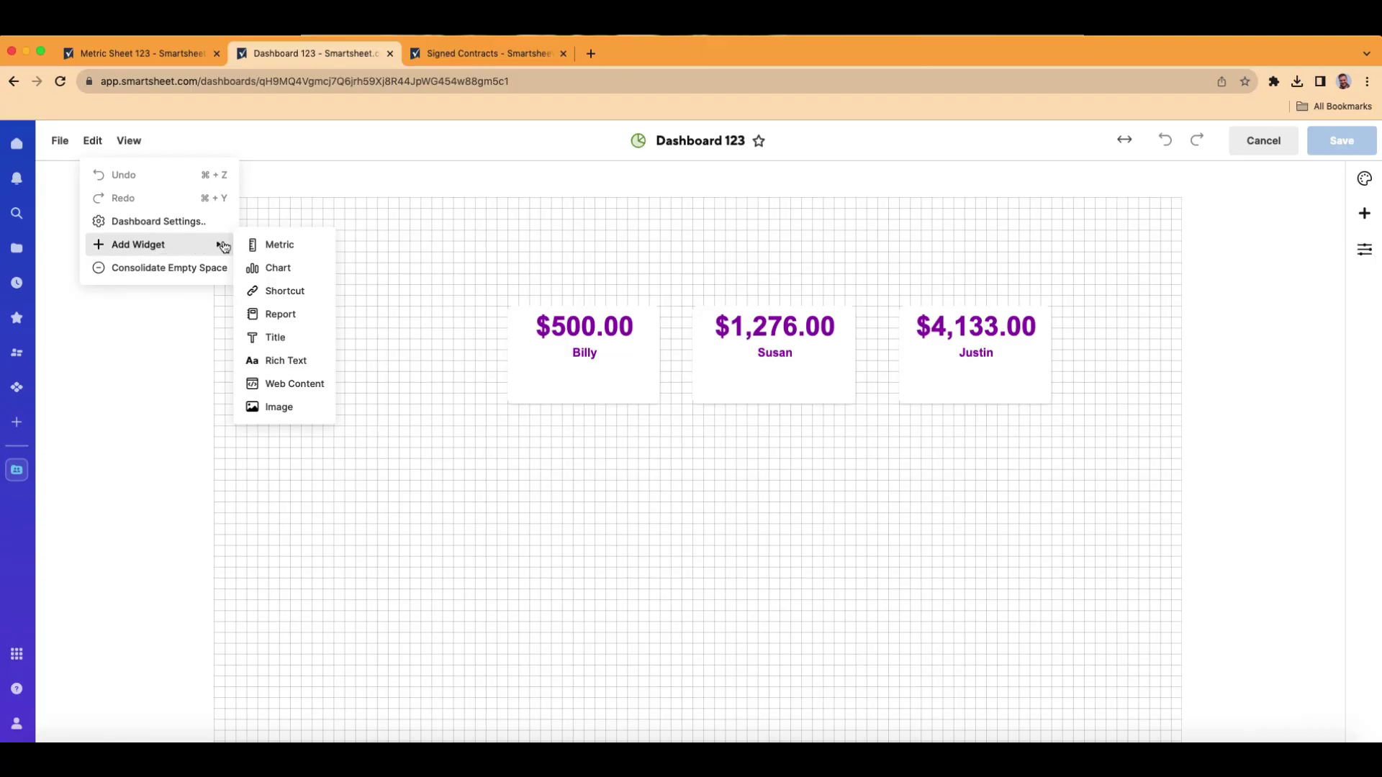
pyautogui.click(304, 277)
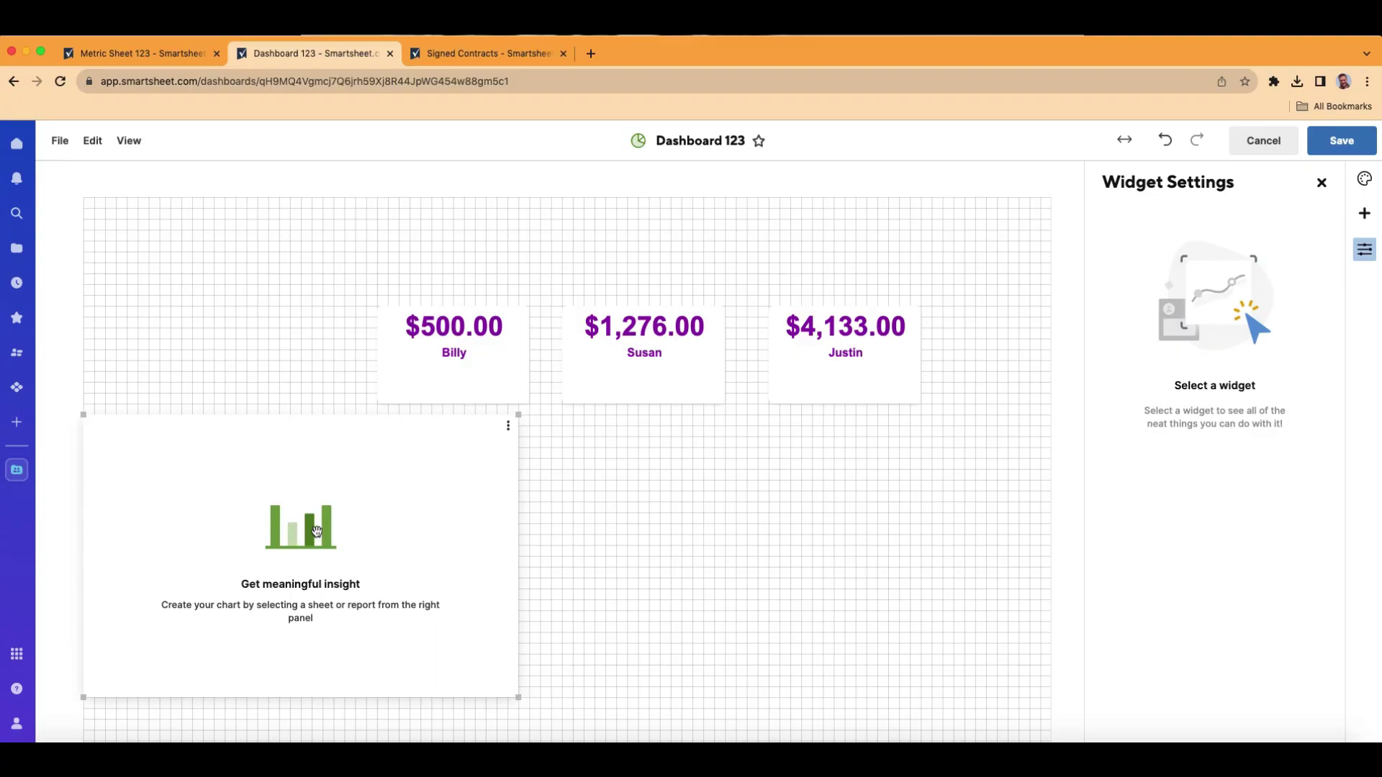
# Search the new chart widget's data sources for "metric sheet 123" and choose the first Metric Sheet 123 as its source
pyautogui.click(398, 508)
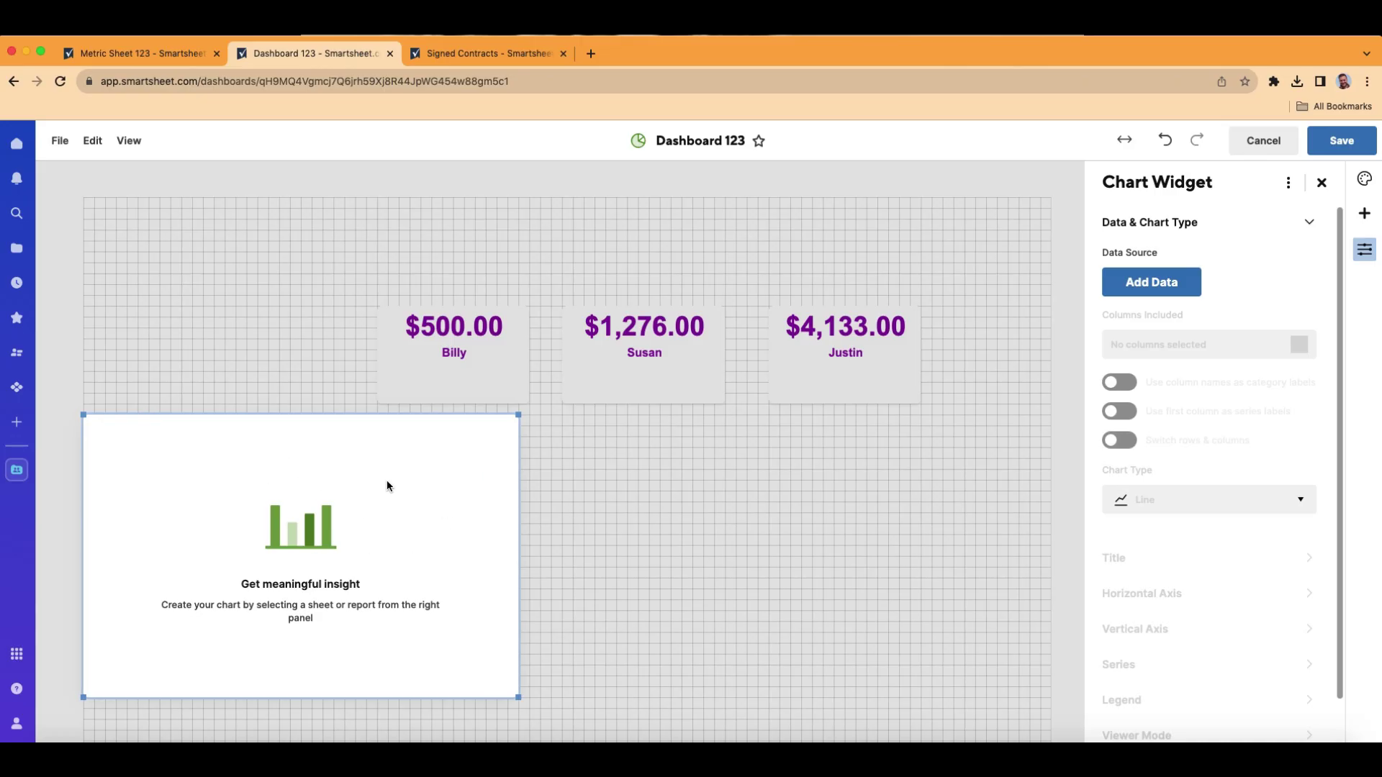
pyautogui.click(1154, 283)
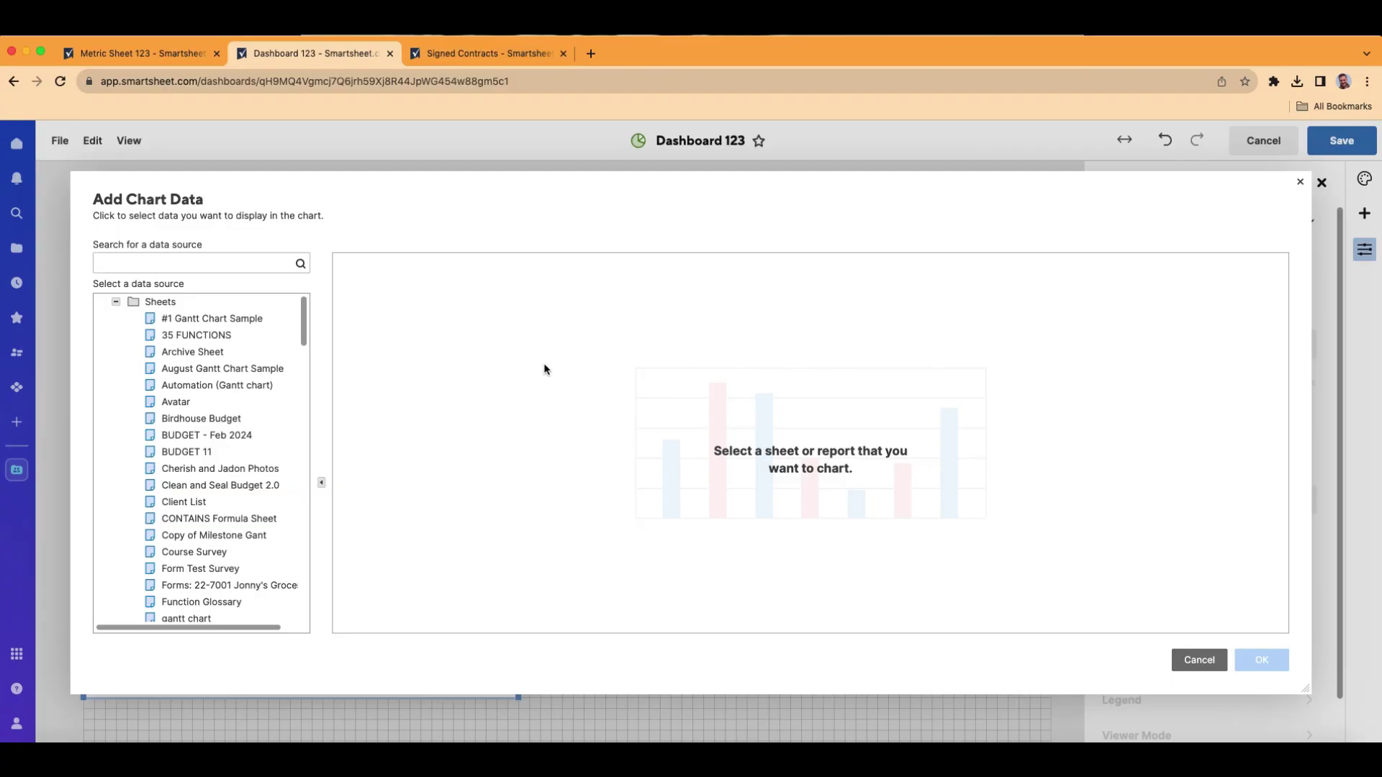
pyautogui.click(154, 60)
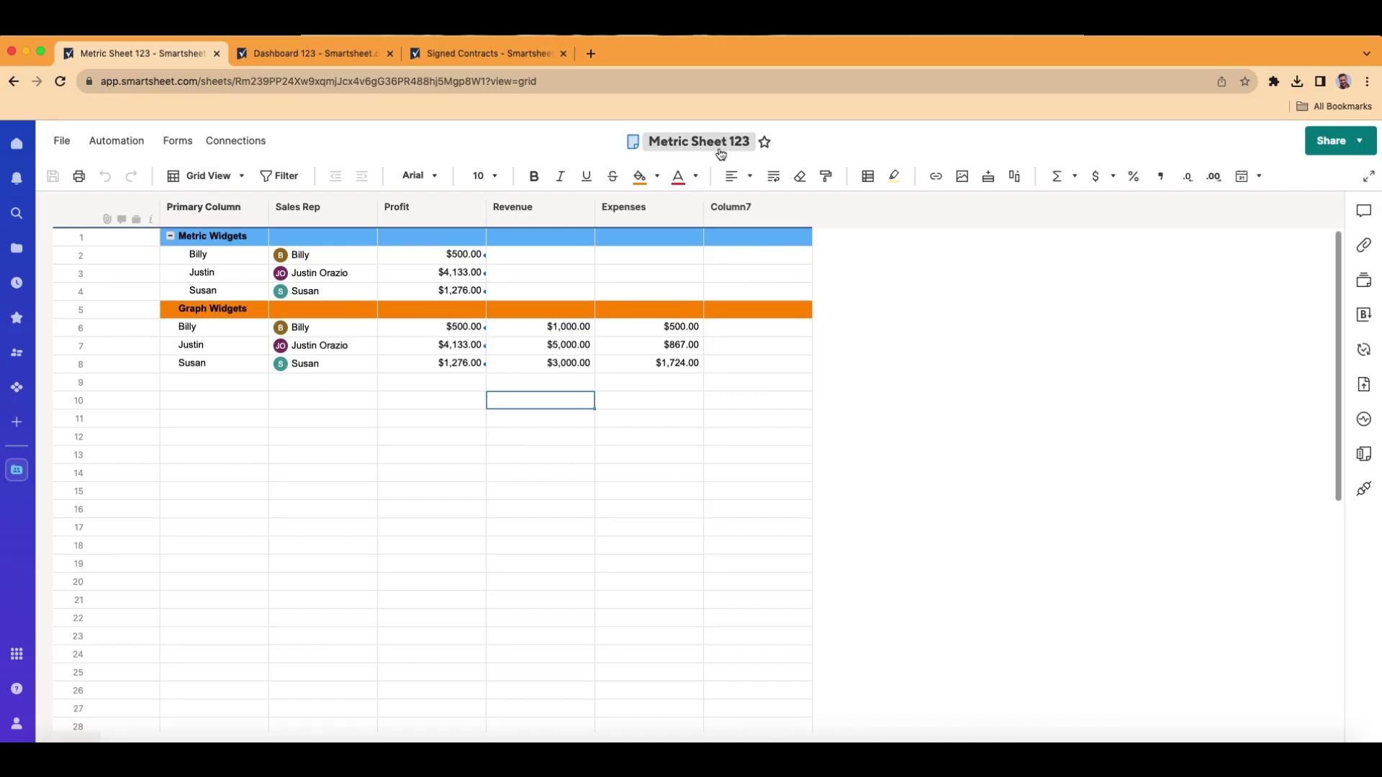
pyautogui.click(313, 51)
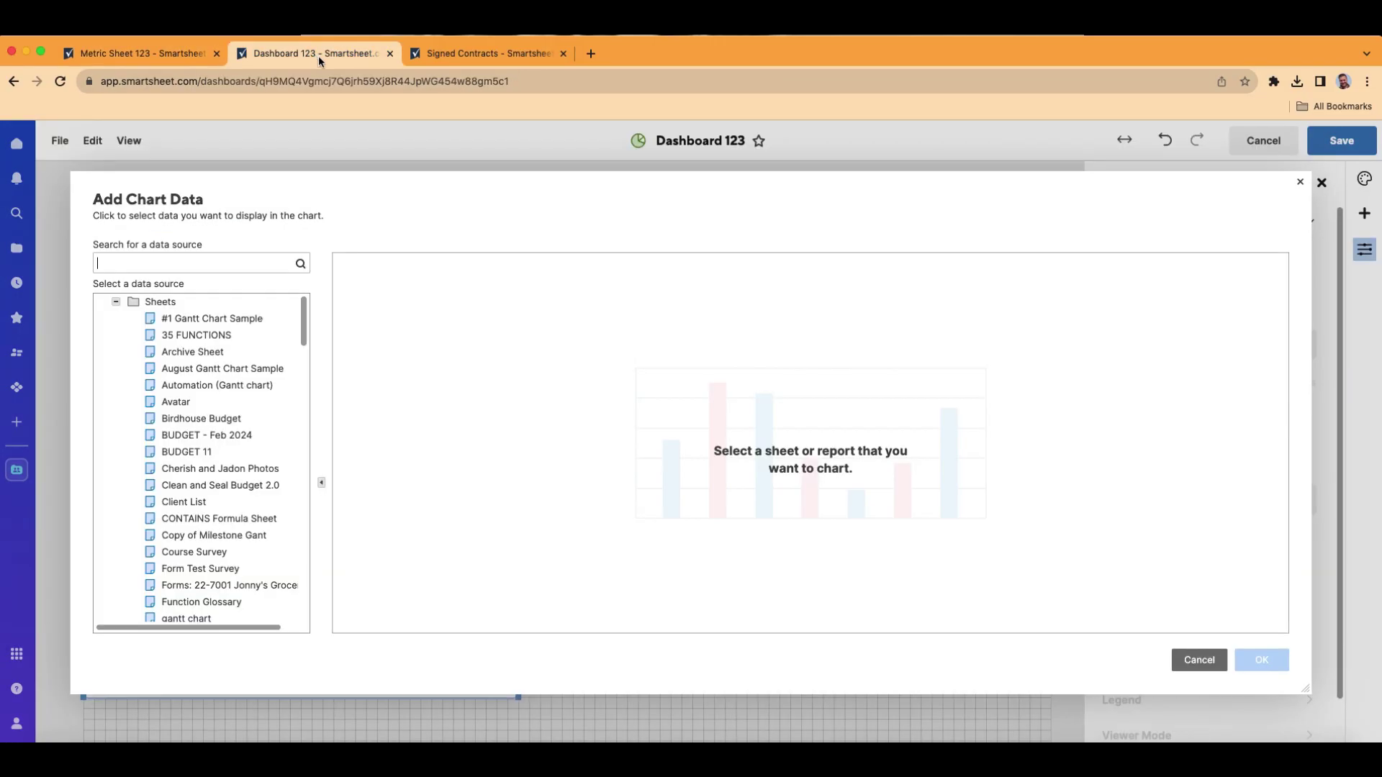
pyautogui.click(132, 262)
pyautogui.write('metric sheet 123')
pyautogui.click(301, 265)
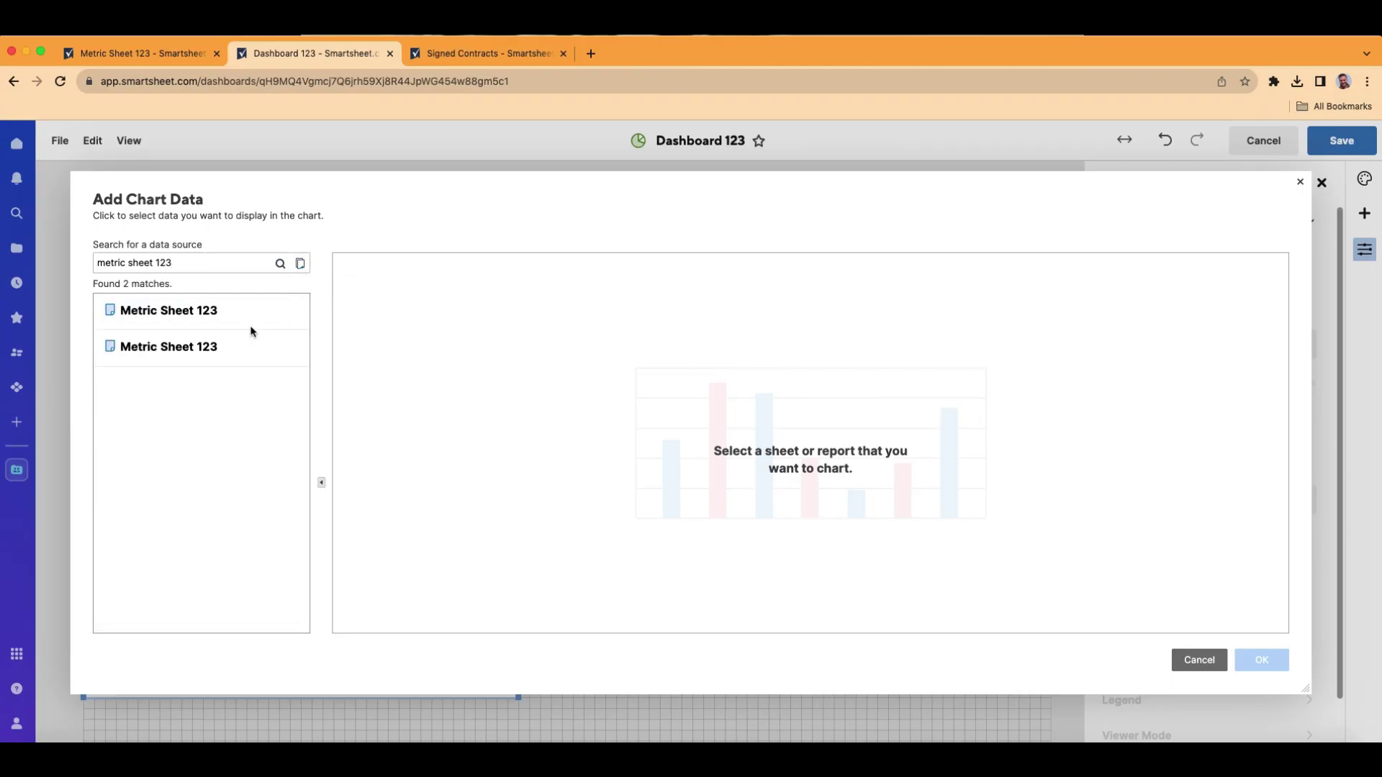
pyautogui.click(214, 315)
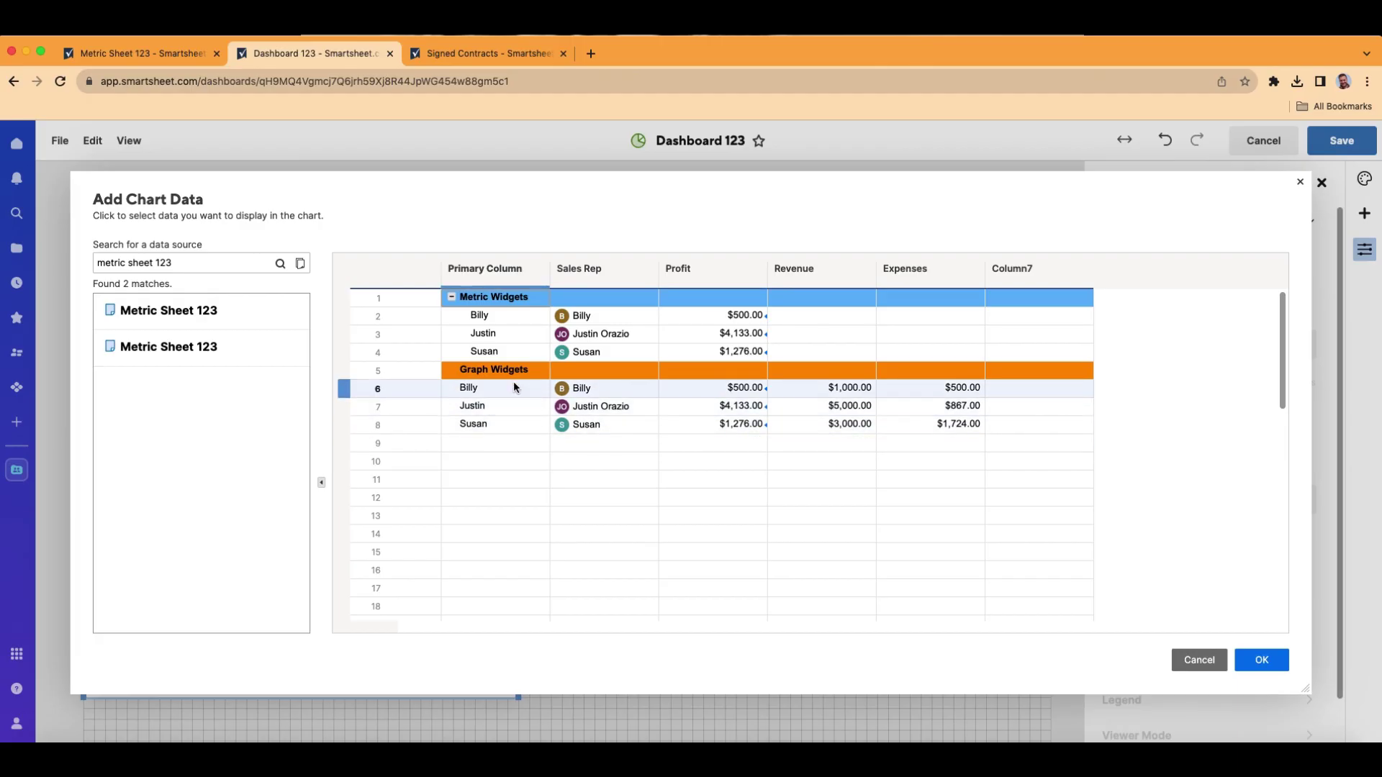
# Chart the Primary Column through Expenses cells of rows 6 to 8, and enlarge the chart widget mainly in width
pyautogui.moveTo(507, 389); pyautogui.dragTo(951, 432)
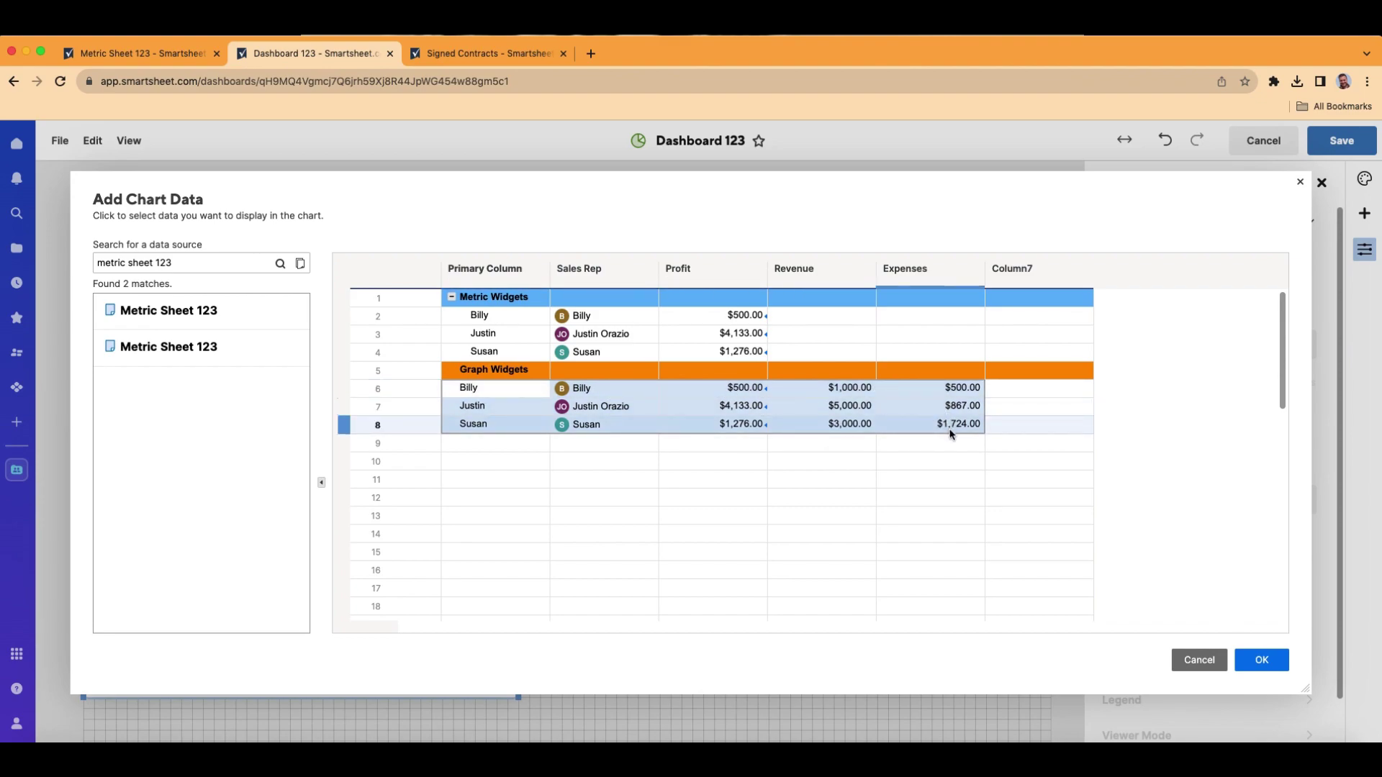
pyautogui.click(1262, 662)
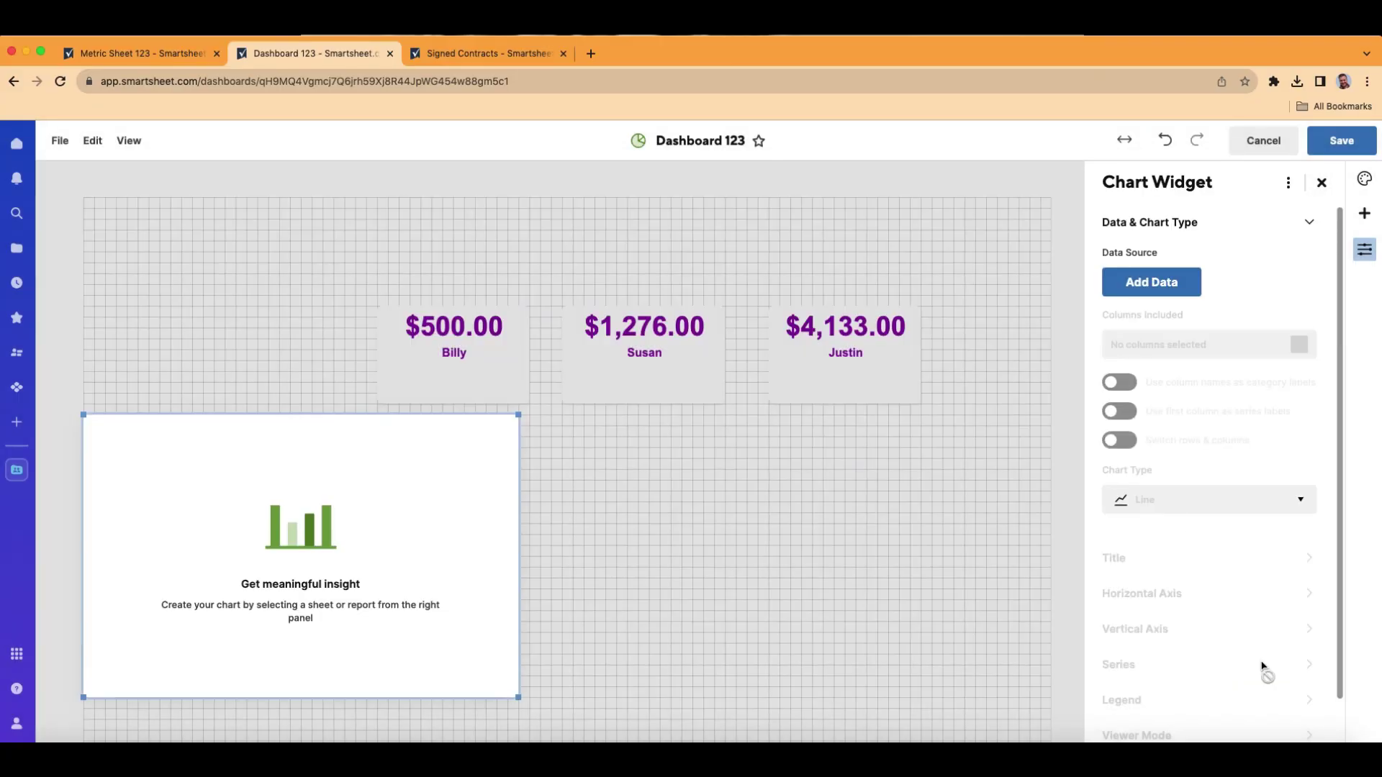
pyautogui.moveTo(280, 526)
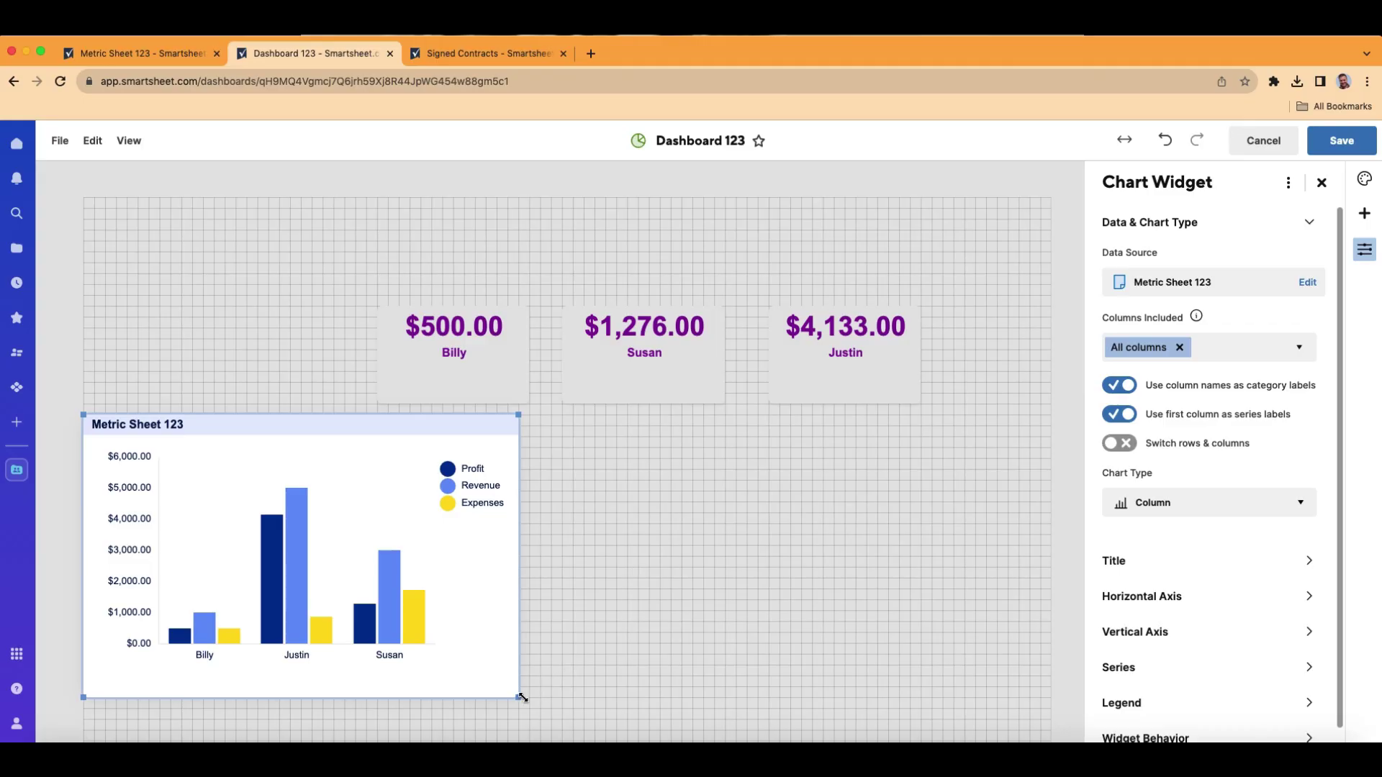
pyautogui.moveTo(518, 697); pyautogui.dragTo(717, 716)
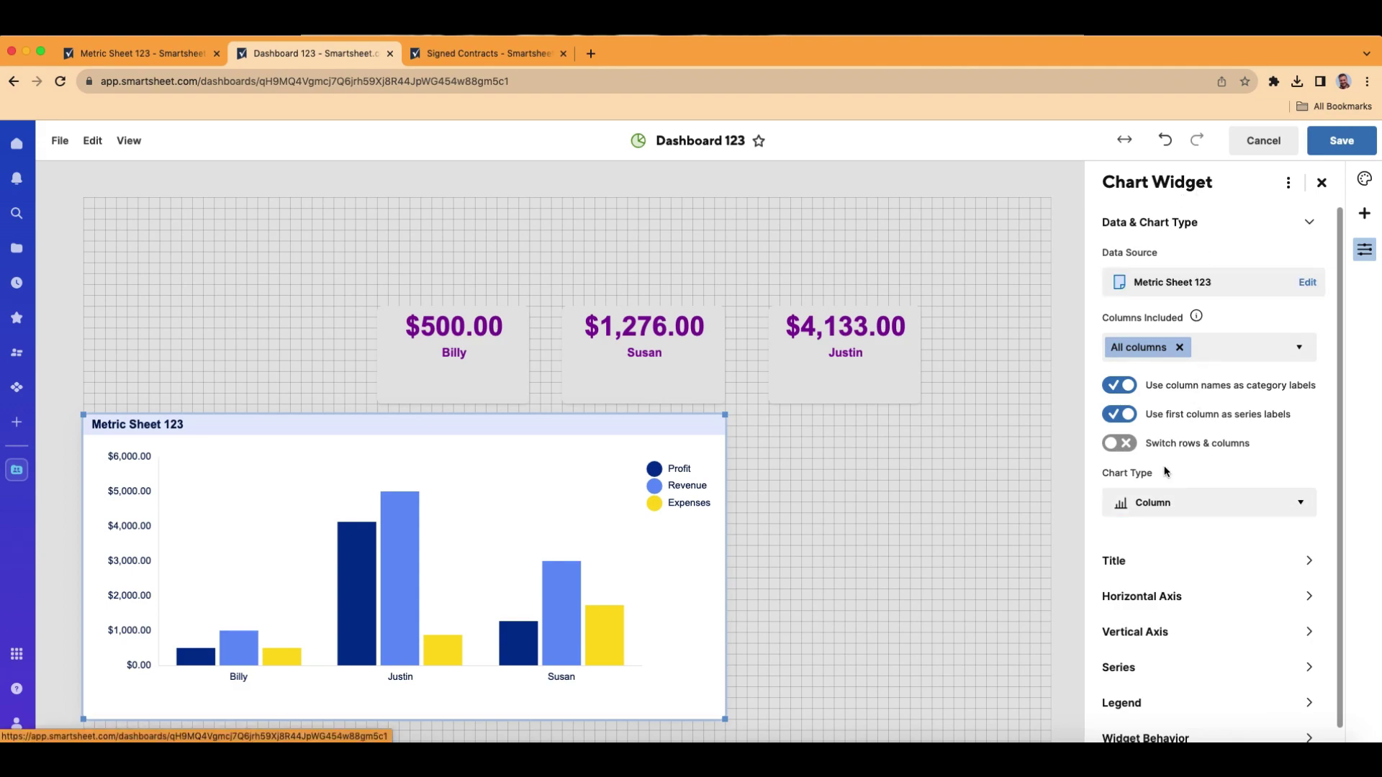
# Try the Bar chart type on the widget, and set it back to Column
pyautogui.click(1294, 506)
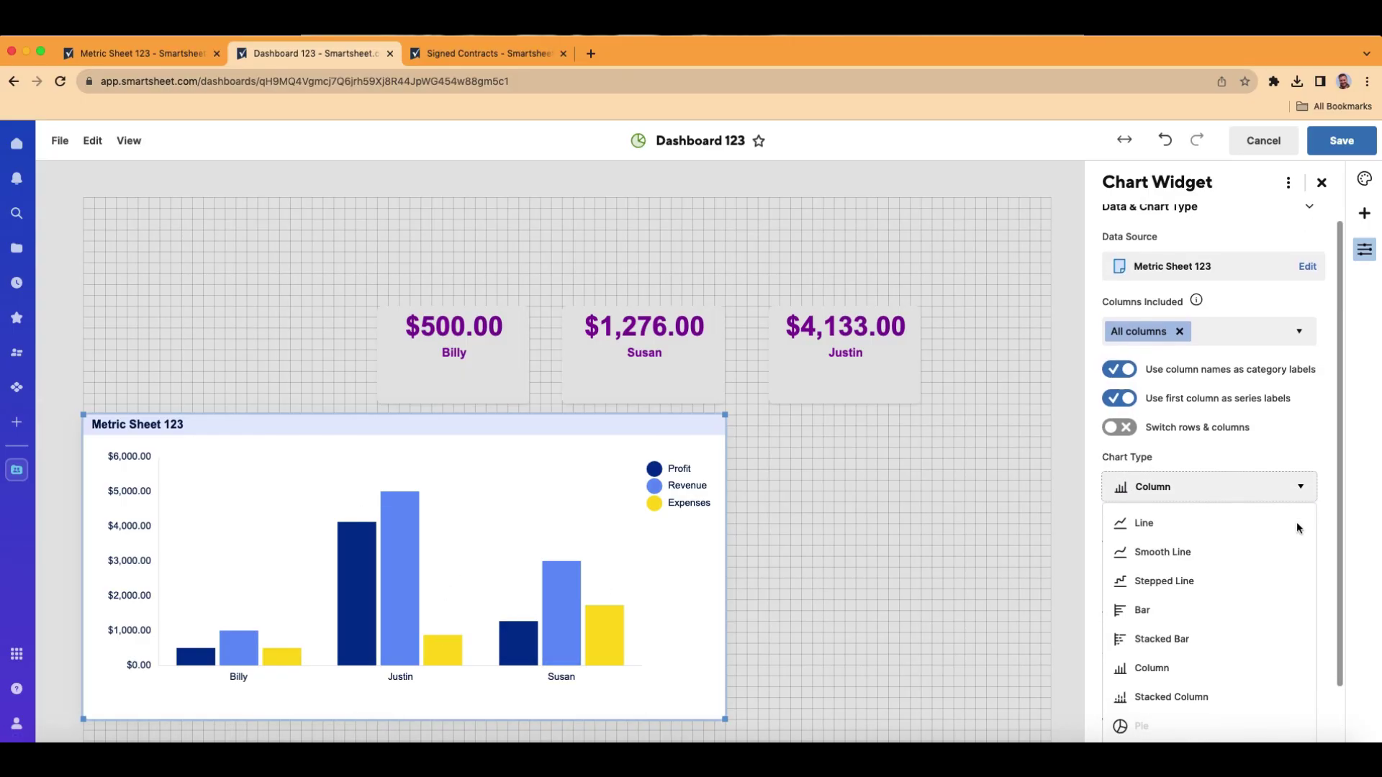
pyautogui.scroll(-1, 1296, 525)
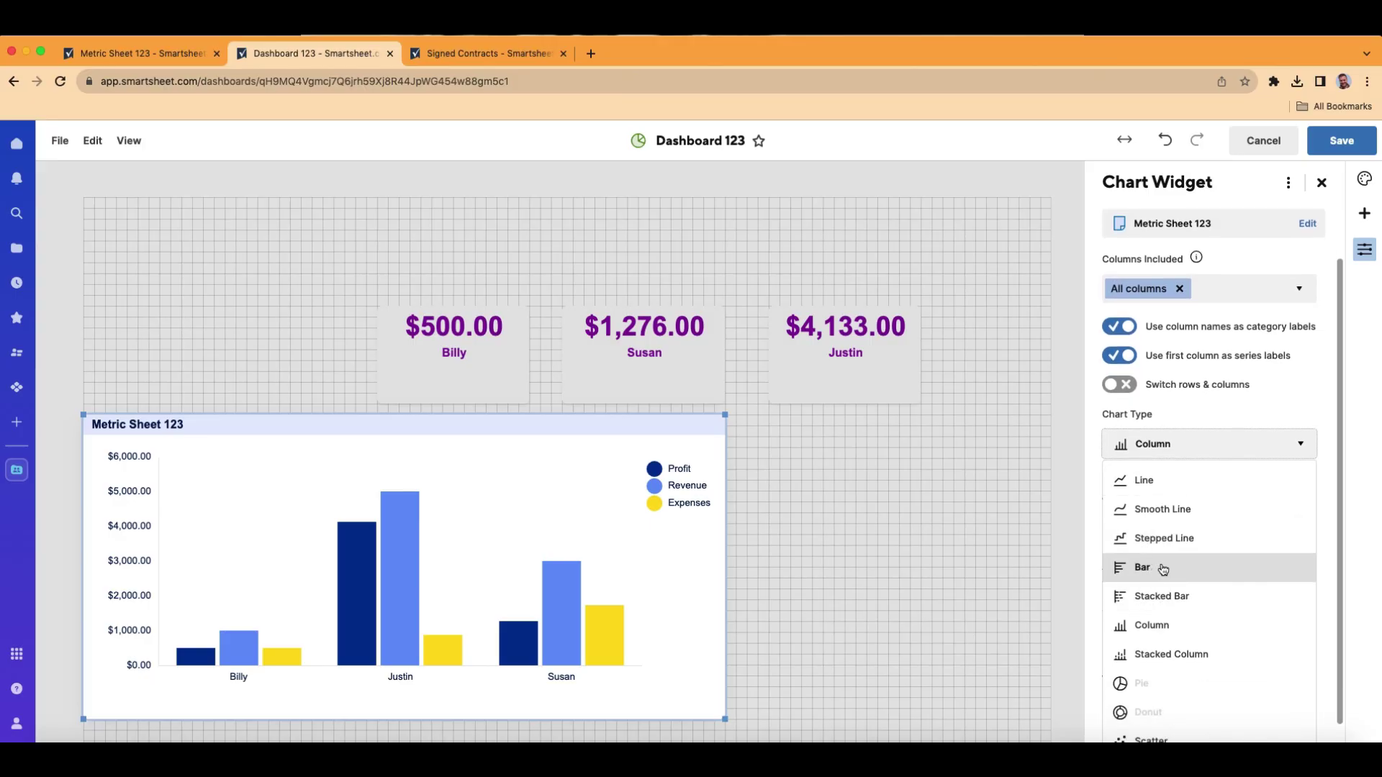
pyautogui.click(1159, 568)
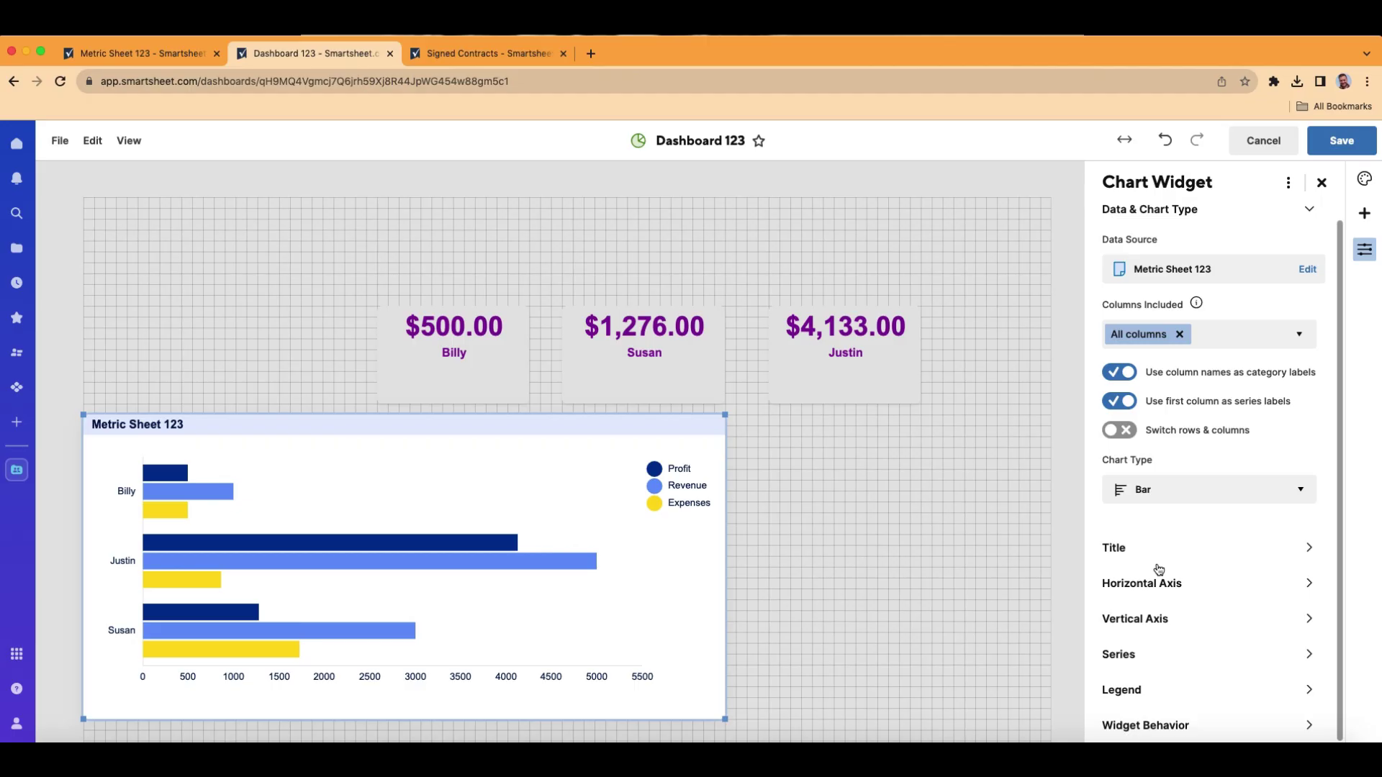
pyautogui.click(1181, 490)
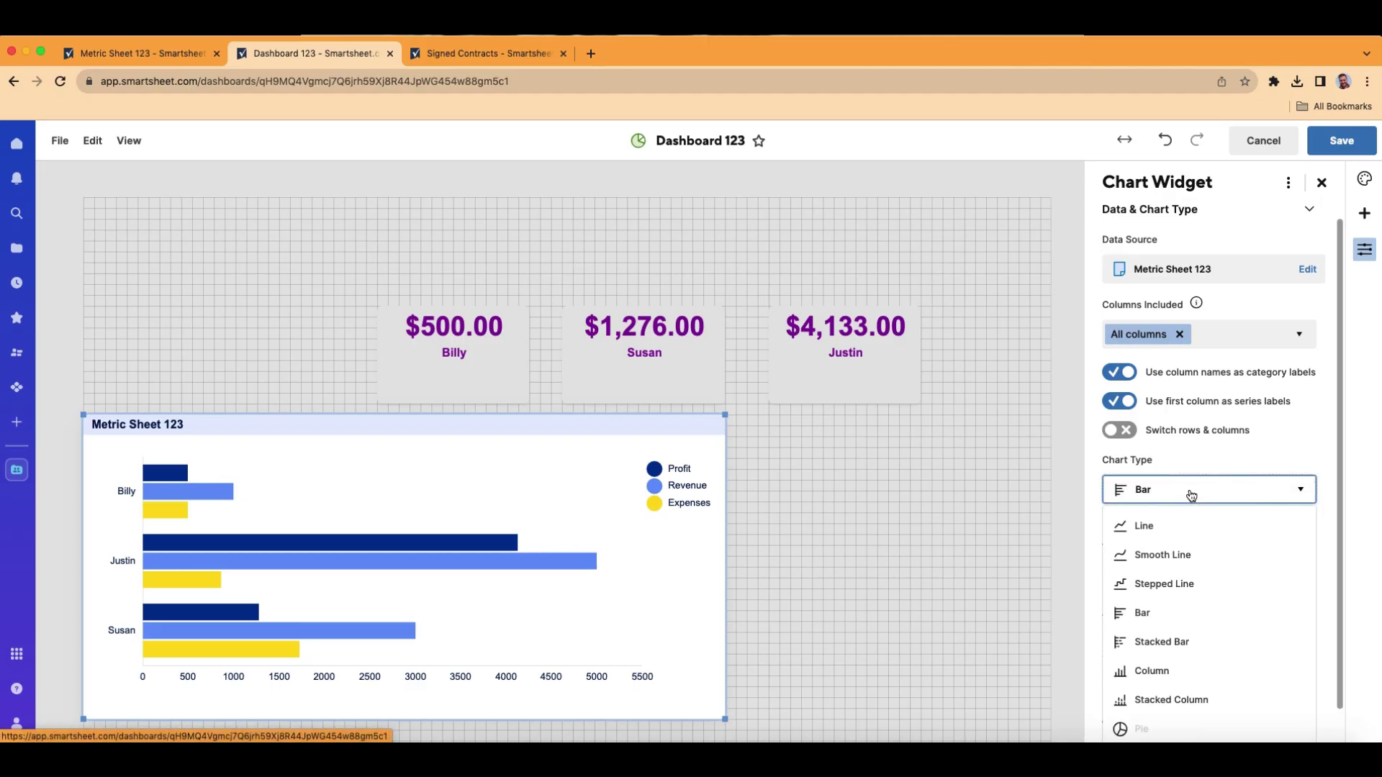
pyautogui.click(1172, 672)
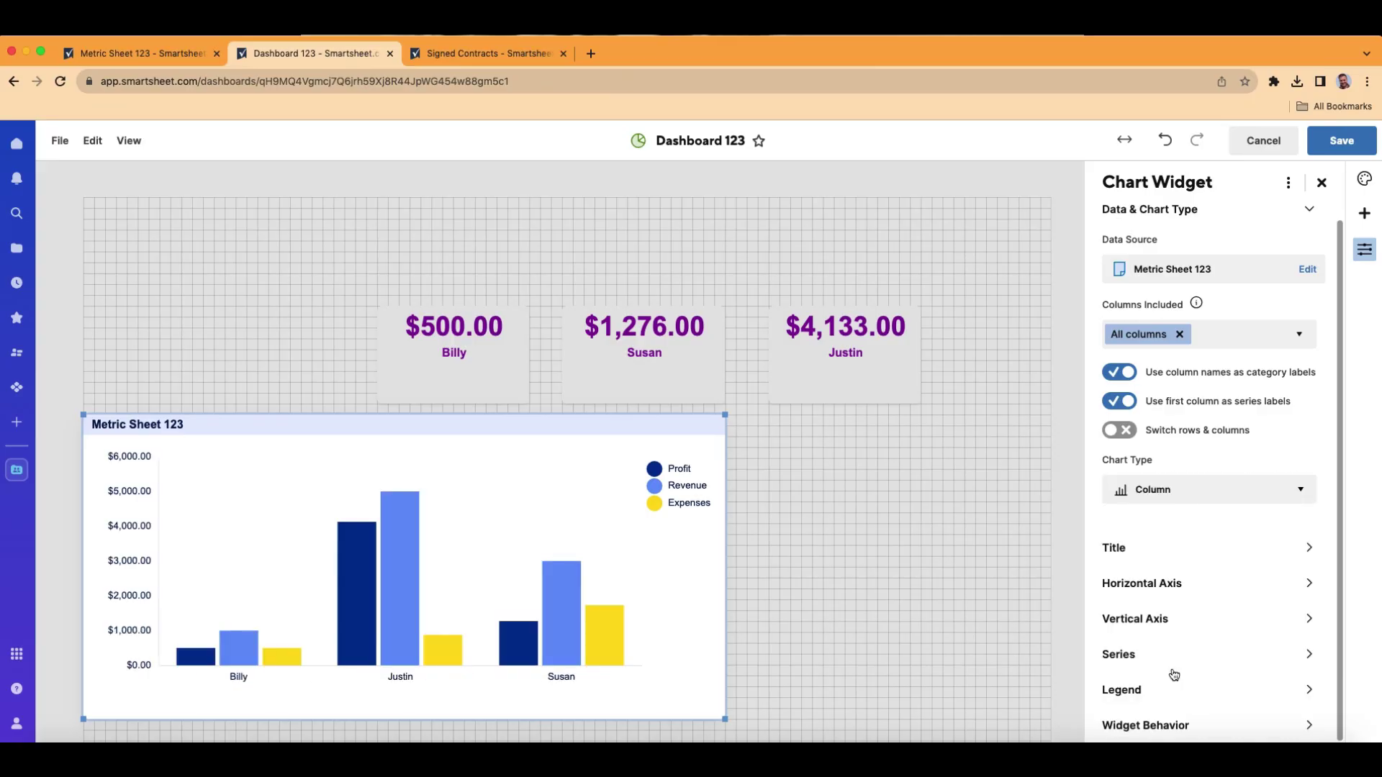
# Try the Stacked Bar and Stacked Column types on the chart, and return it to Column
pyautogui.click(1205, 486)
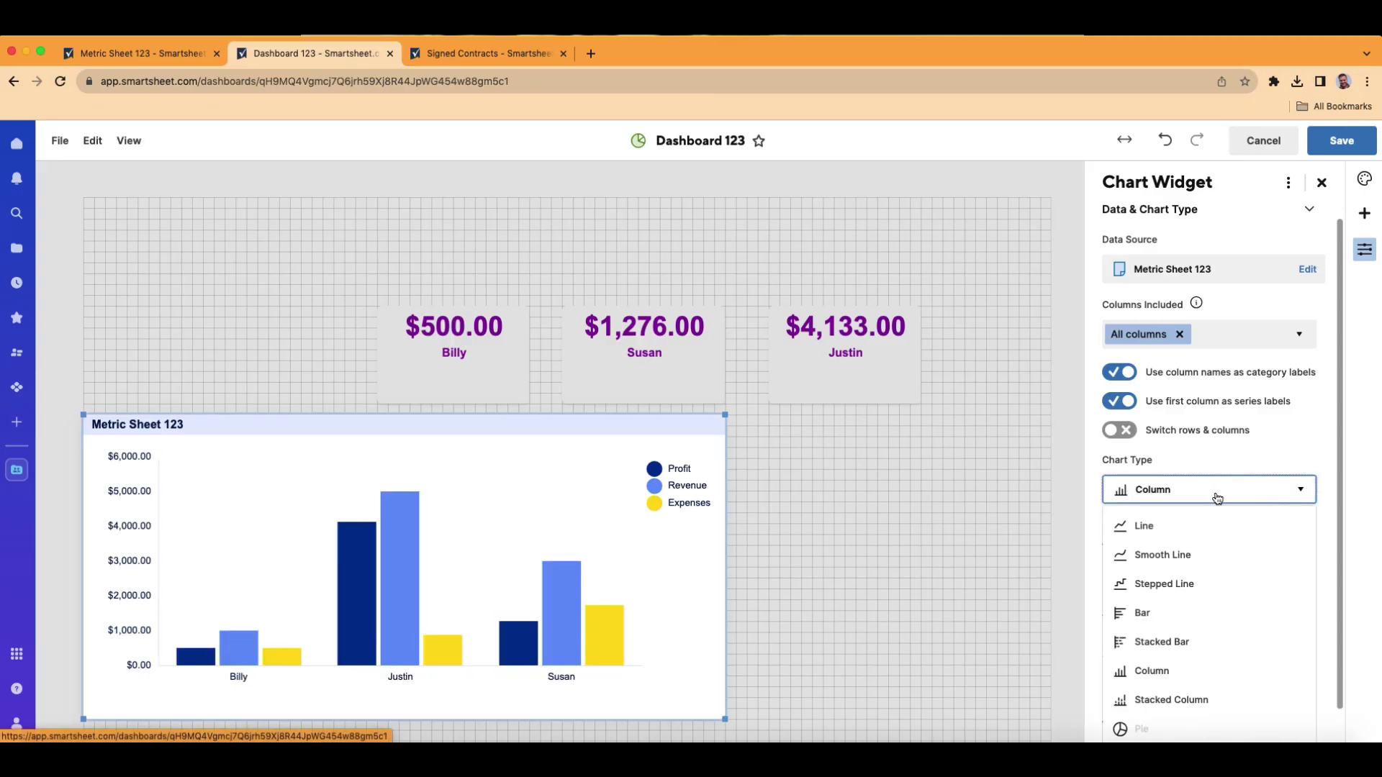
pyautogui.scroll(-1, 1206, 578)
pyautogui.click(1172, 612)
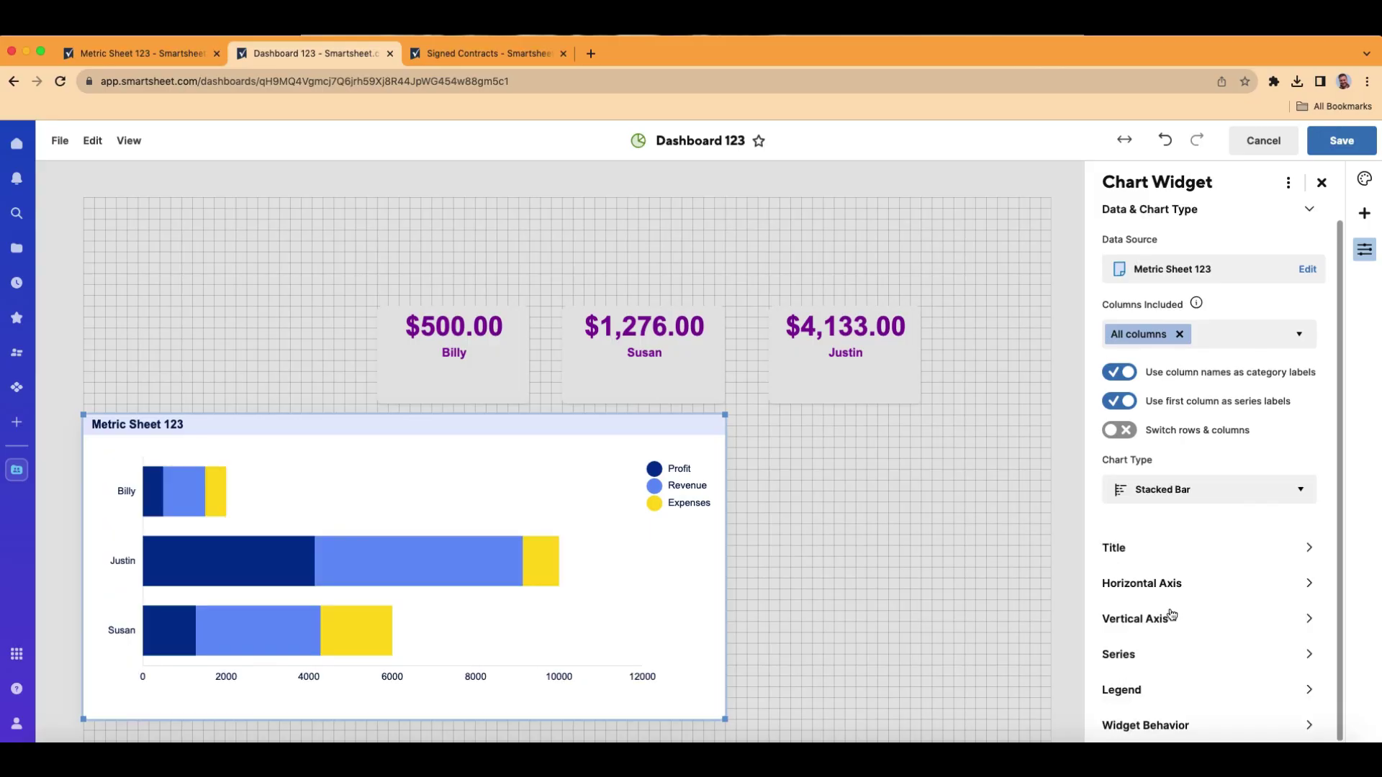
pyautogui.click(1182, 488)
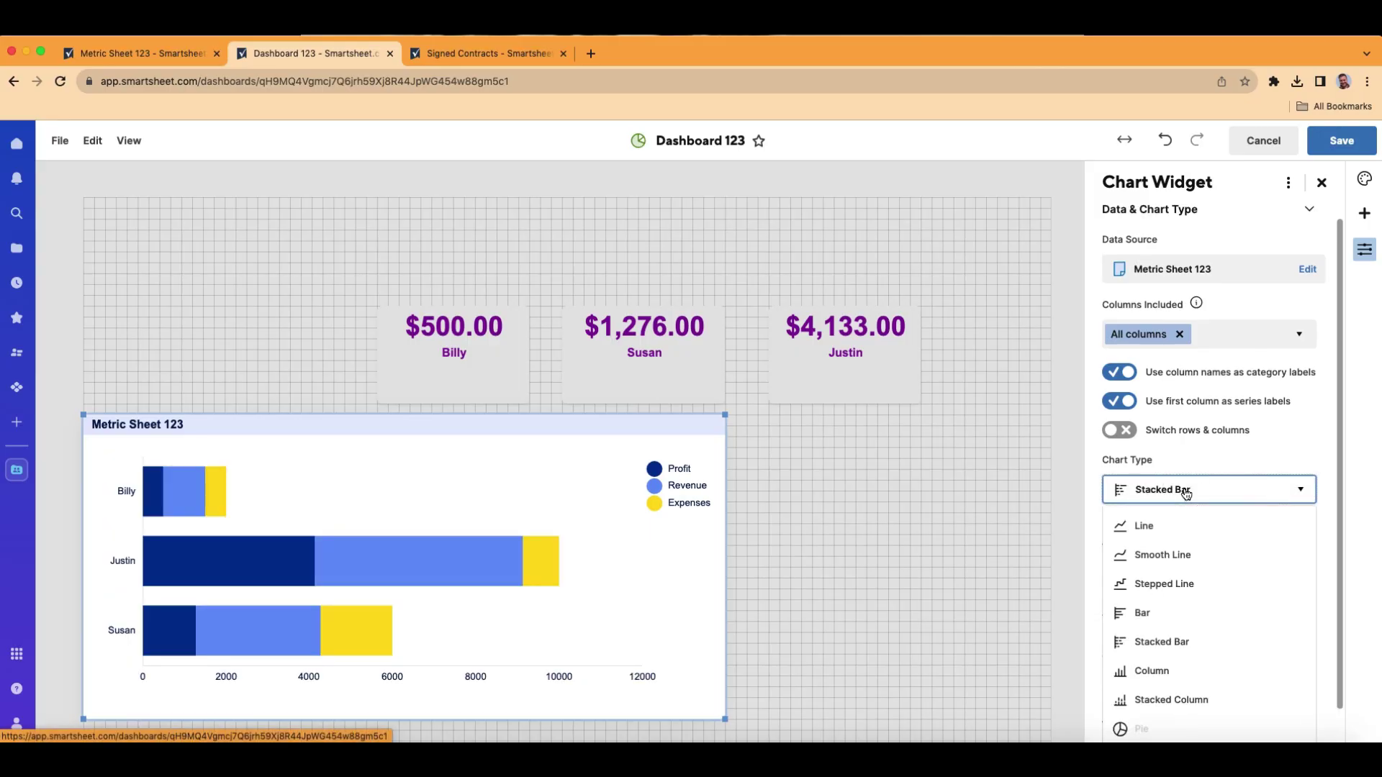
pyautogui.click(1150, 700)
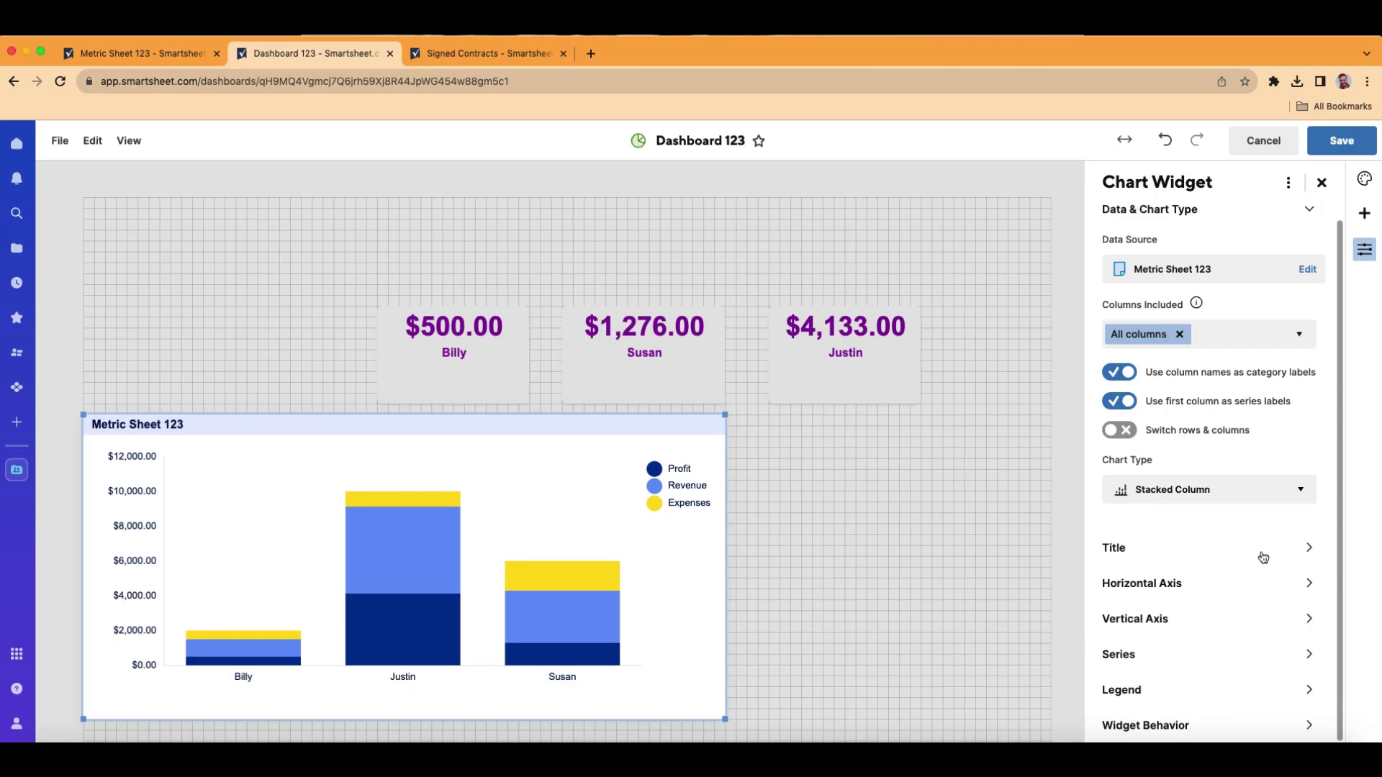
pyautogui.click(1216, 493)
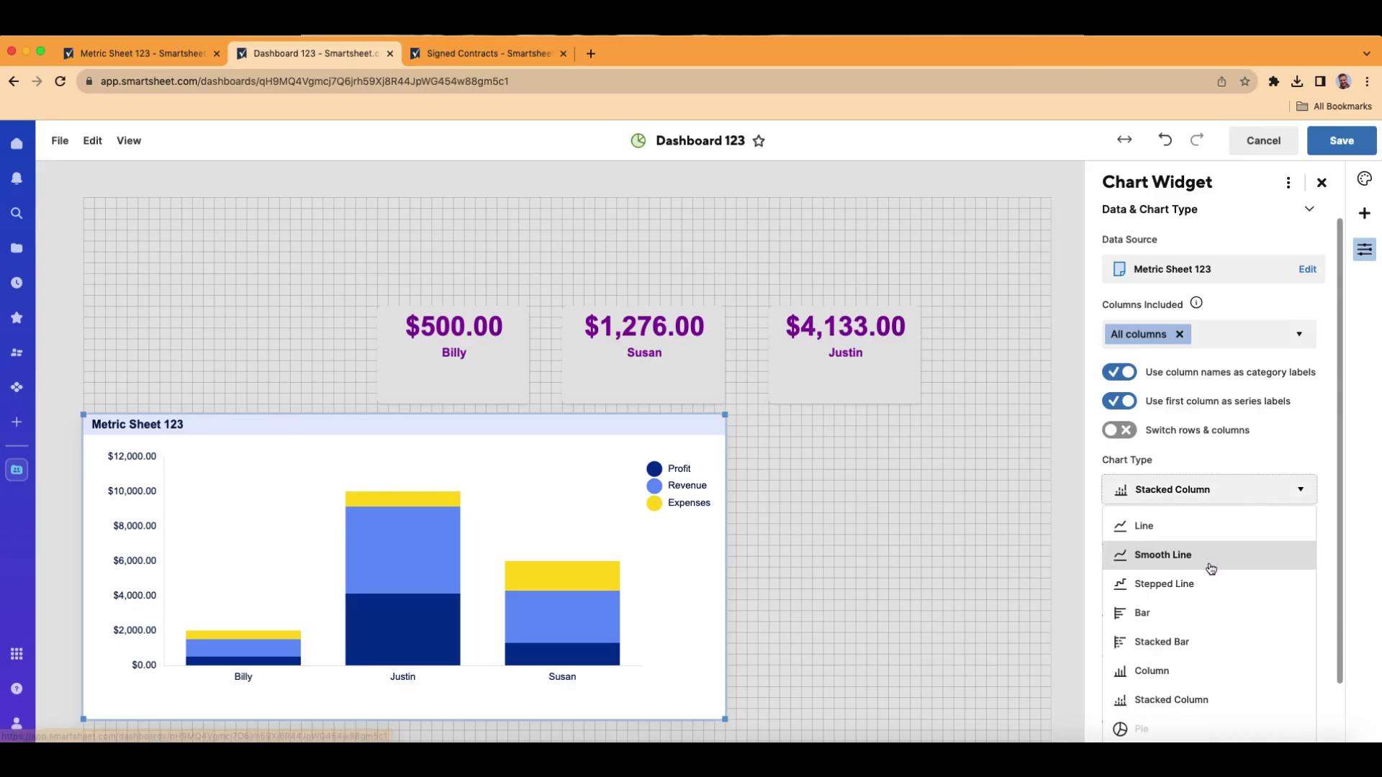
pyautogui.click(1173, 675)
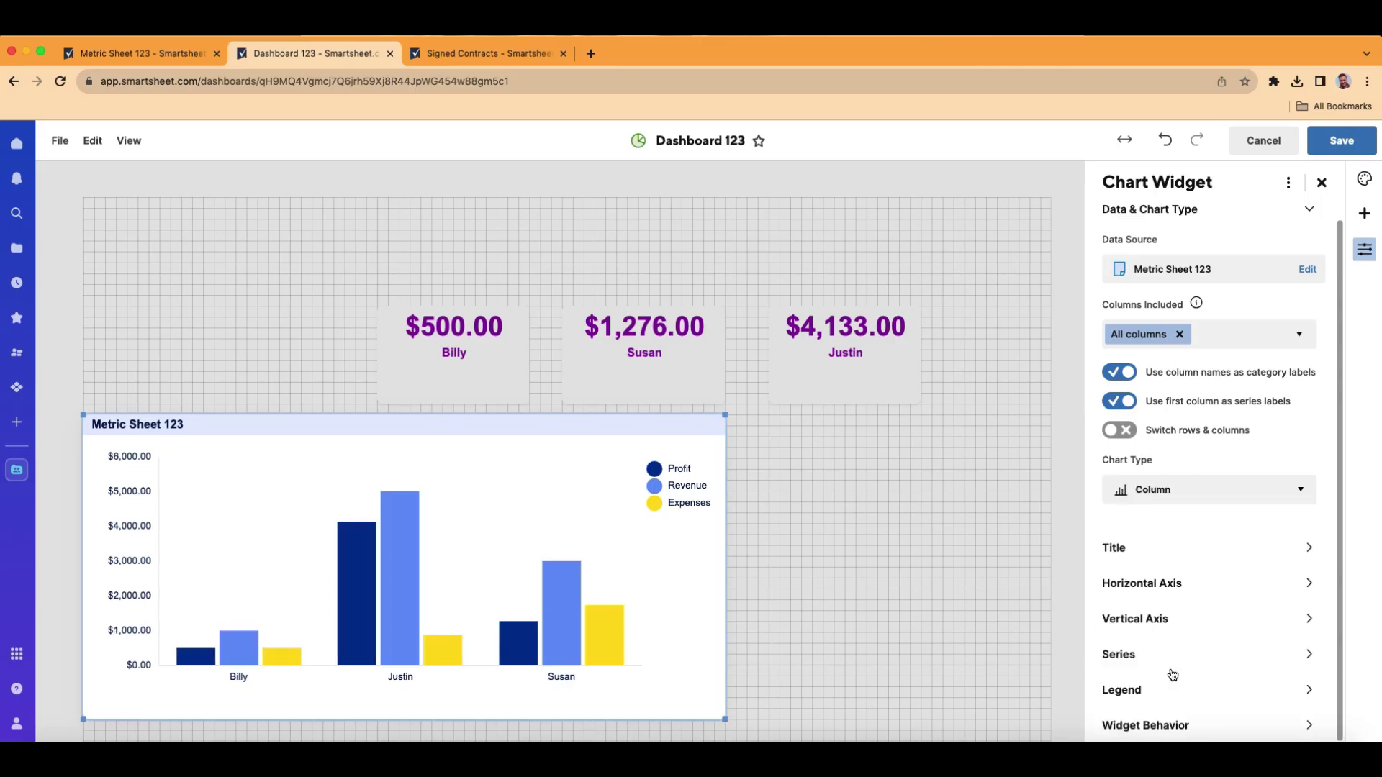
# Check the columns in Metric Sheet 123, and limit the chart's included columns to Primary Column, Profit, Revenue and Expenses
pyautogui.click(1246, 334)
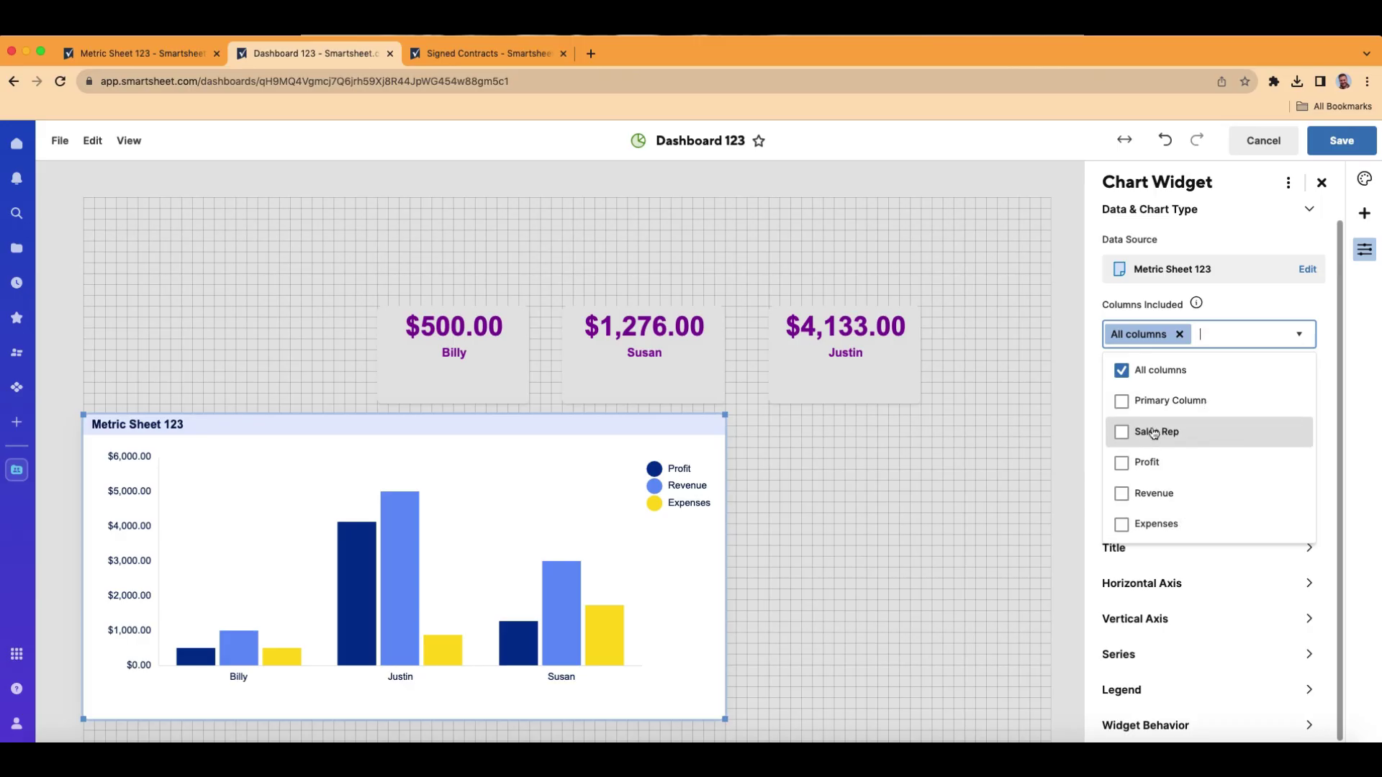
pyautogui.click(131, 52)
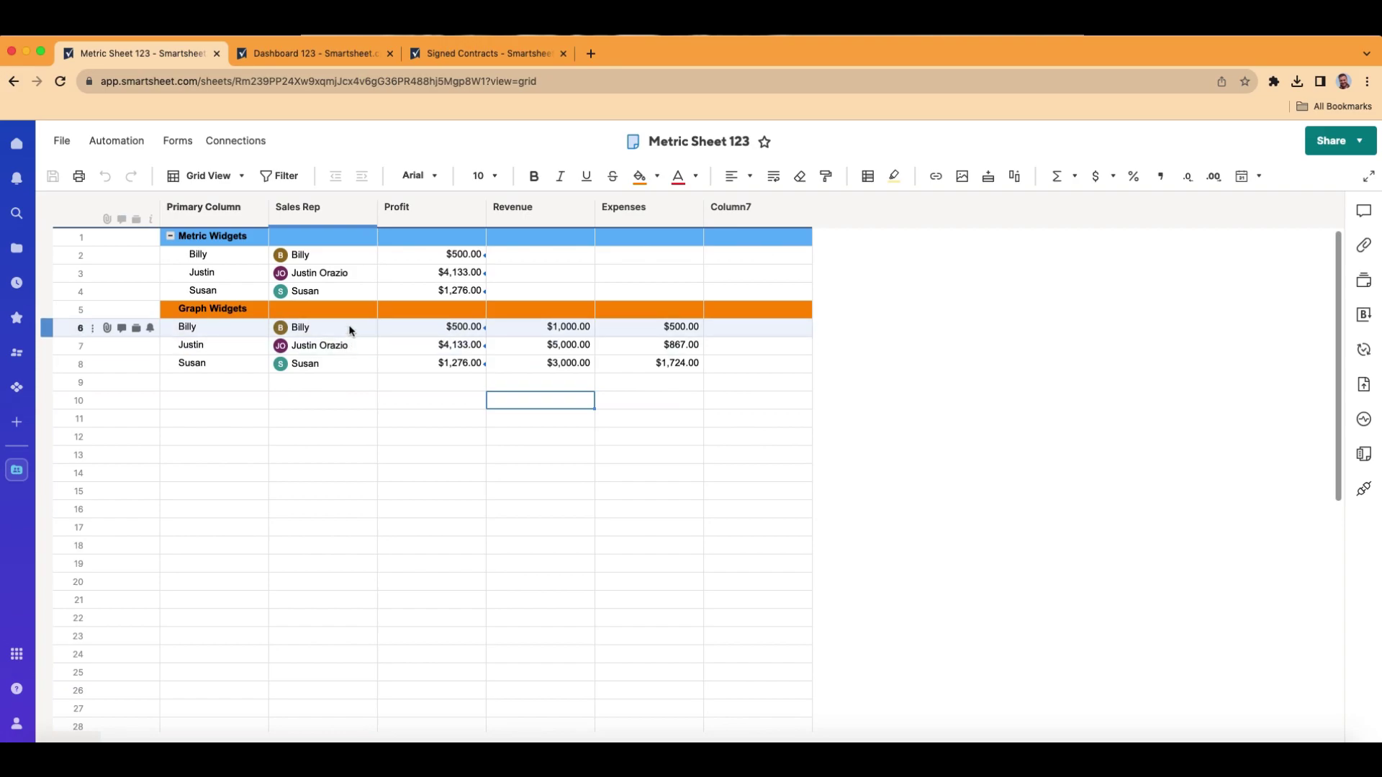
pyautogui.click(336, 53)
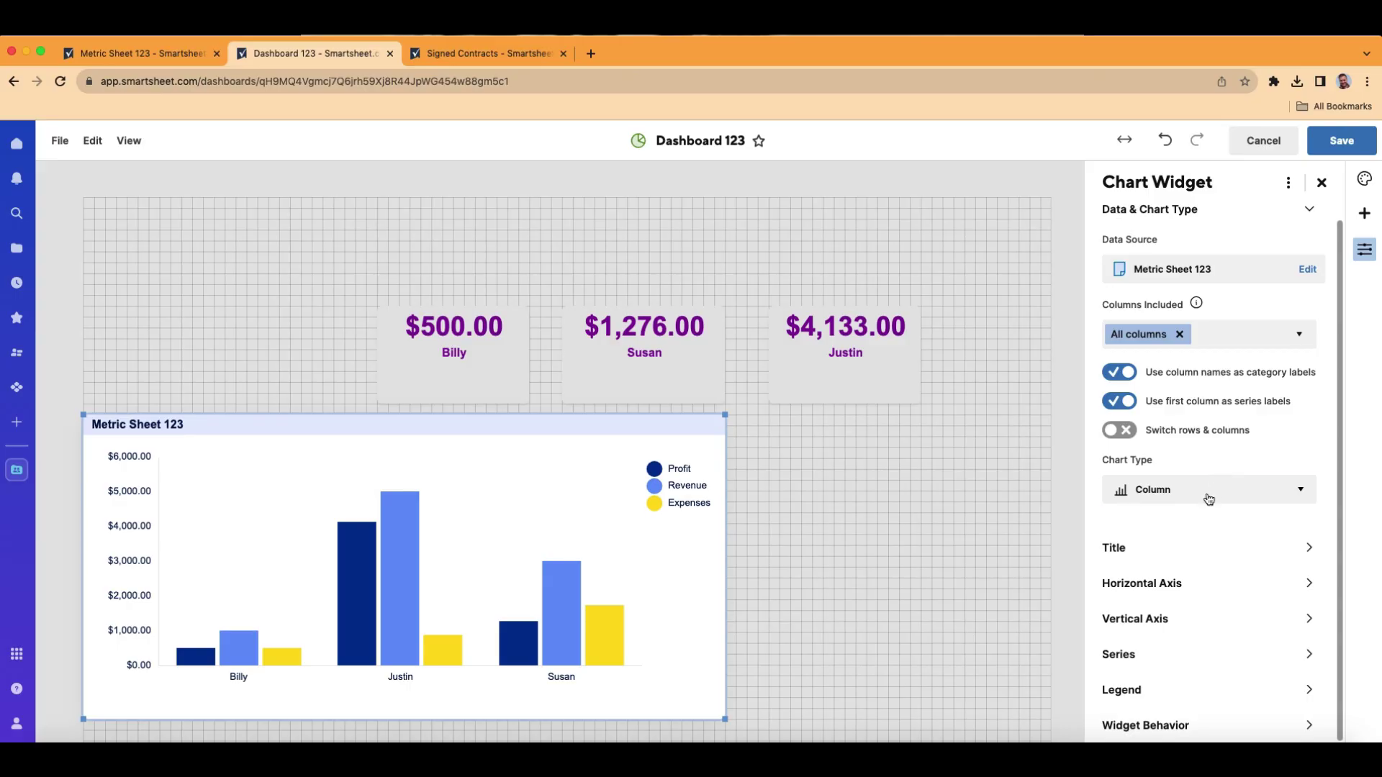
pyautogui.click(1230, 340)
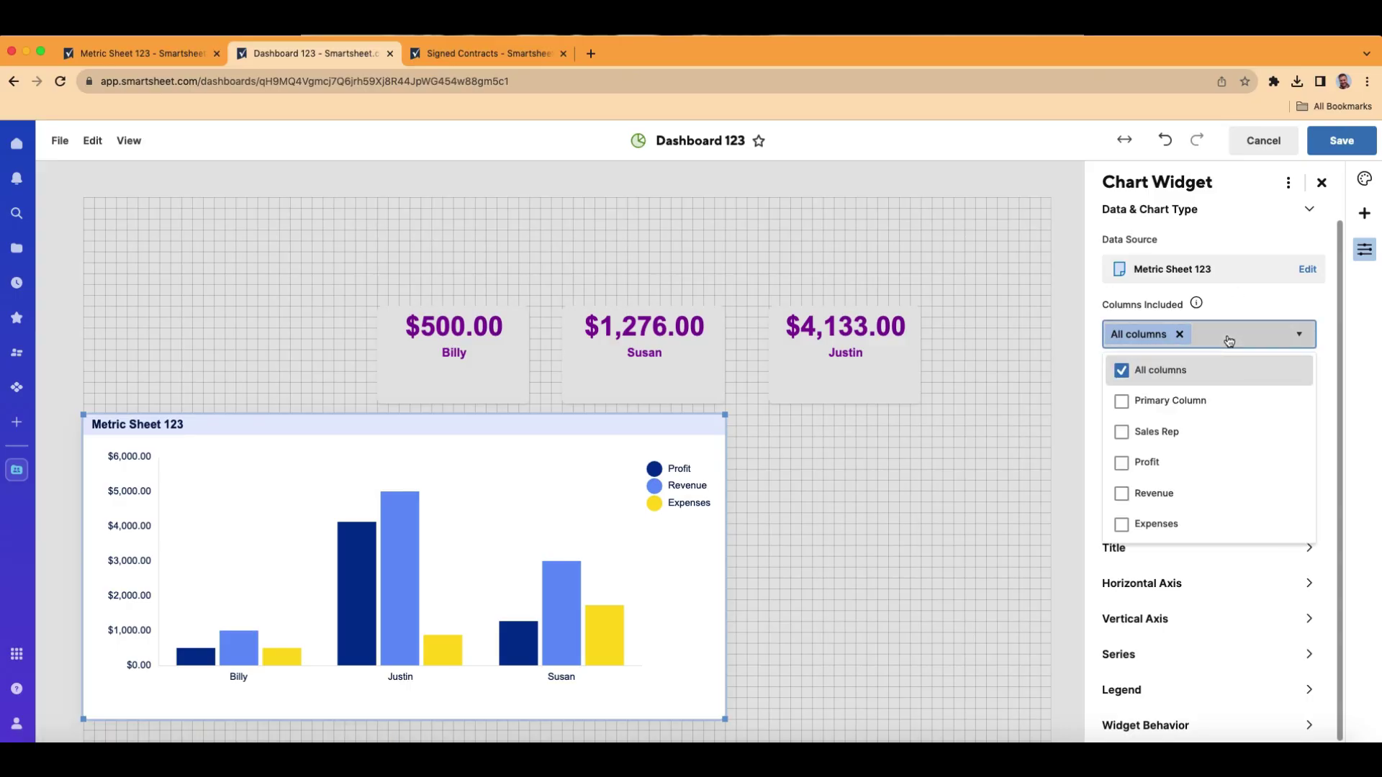
pyautogui.click(1124, 402)
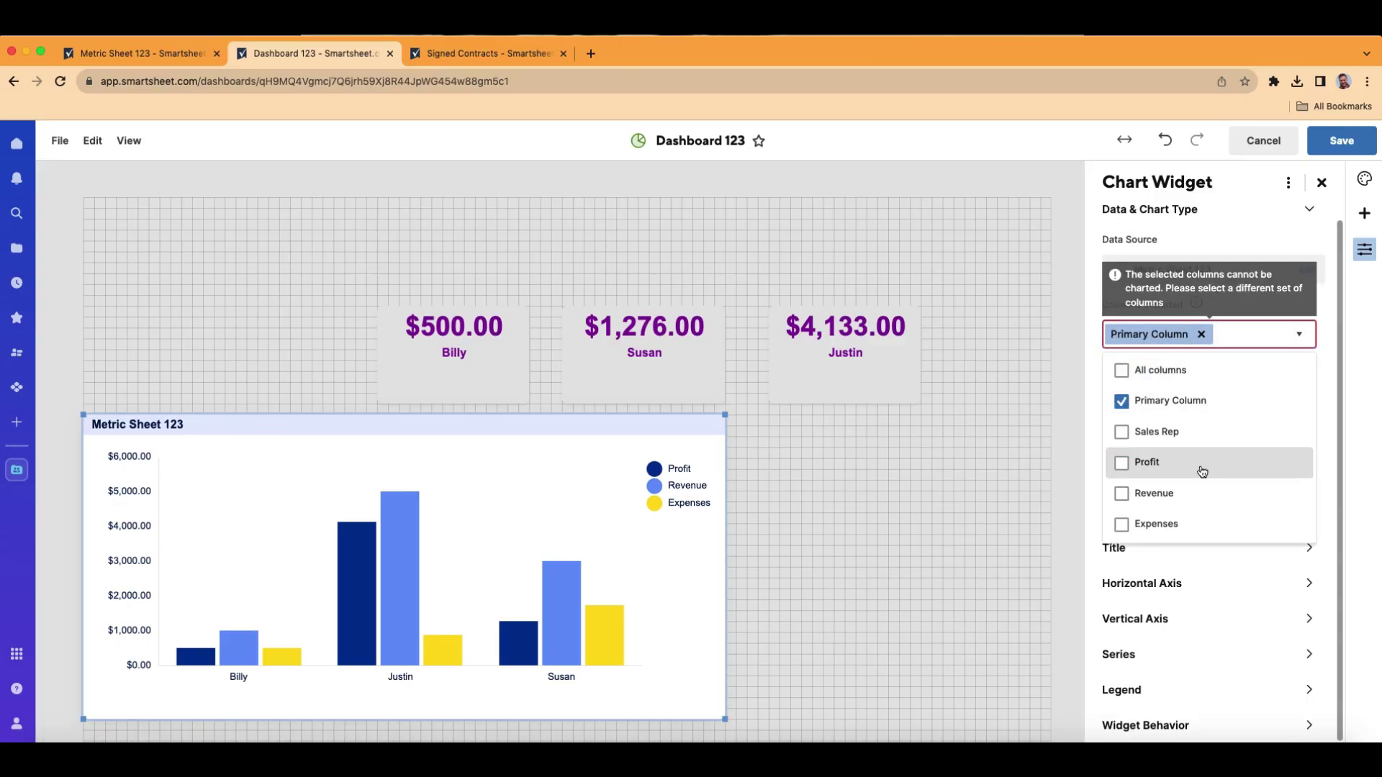
pyautogui.click(1123, 463)
pyautogui.click(1133, 495)
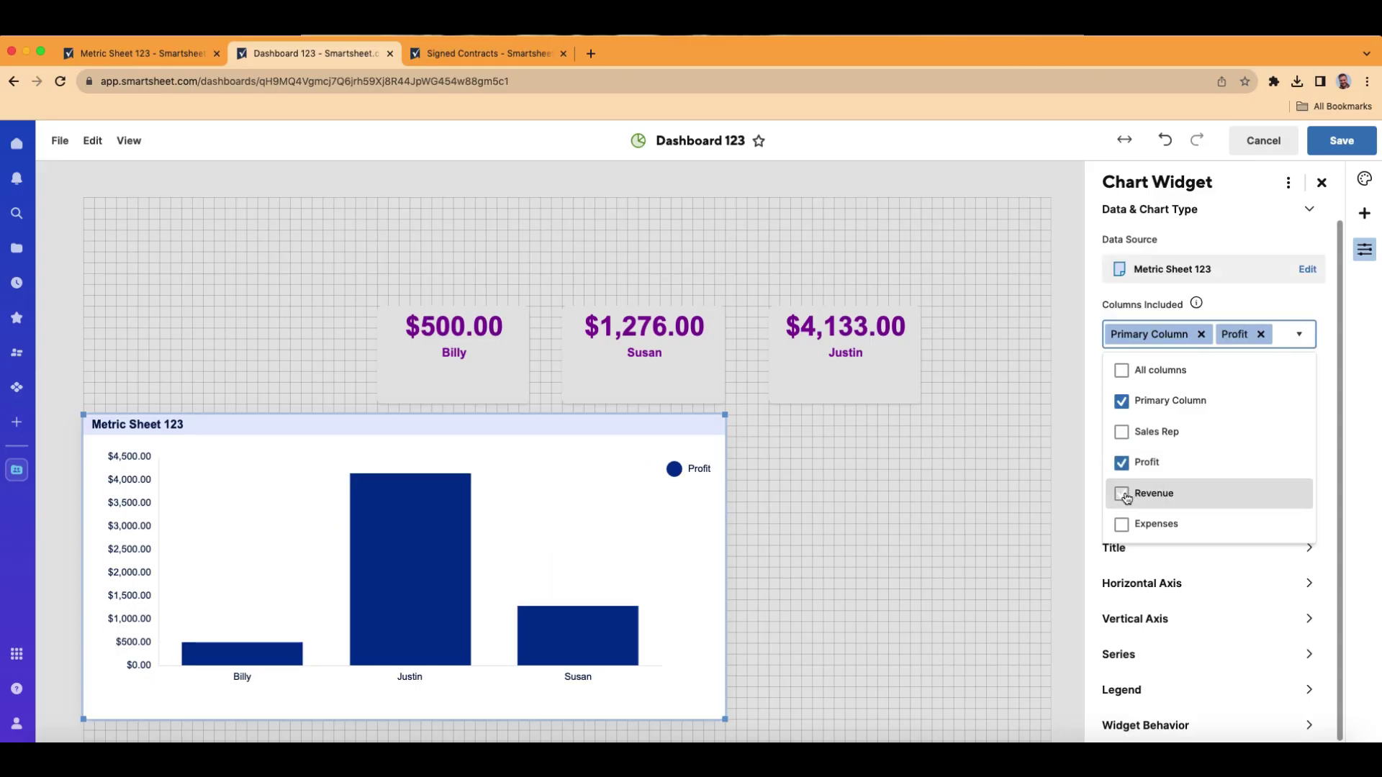
pyautogui.click(1130, 548)
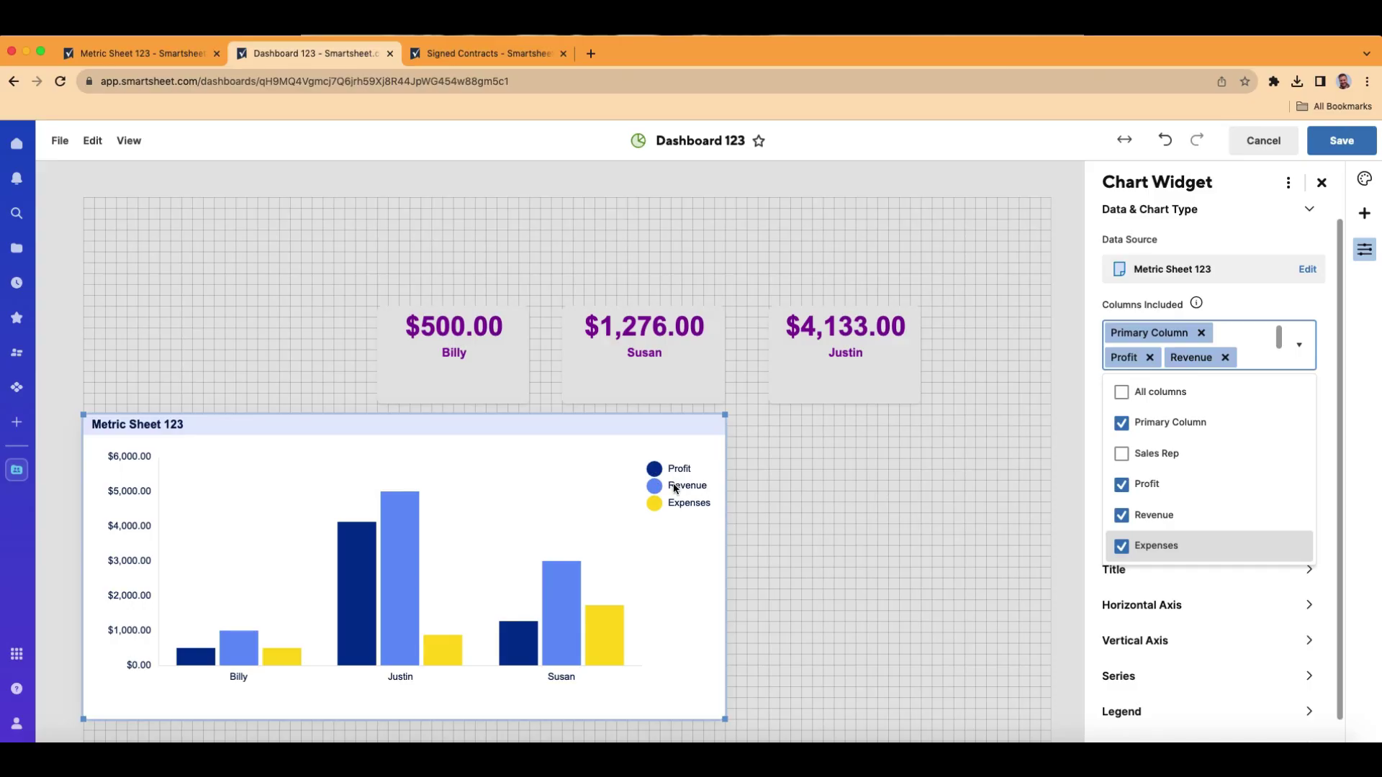
pyautogui.click(832, 503)
pyautogui.click(613, 560)
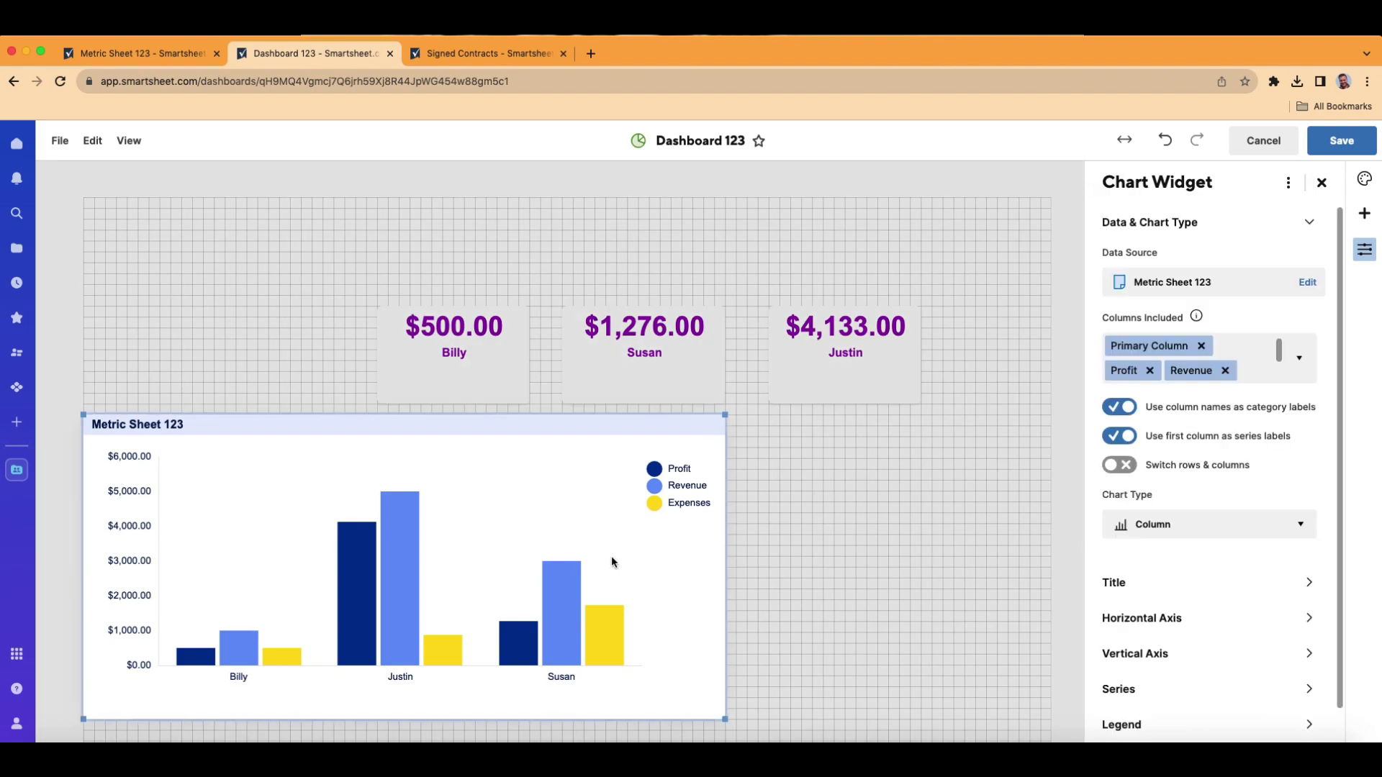
# Try the chart without column names as category labels, and turn the option back on
pyautogui.click(1128, 409)
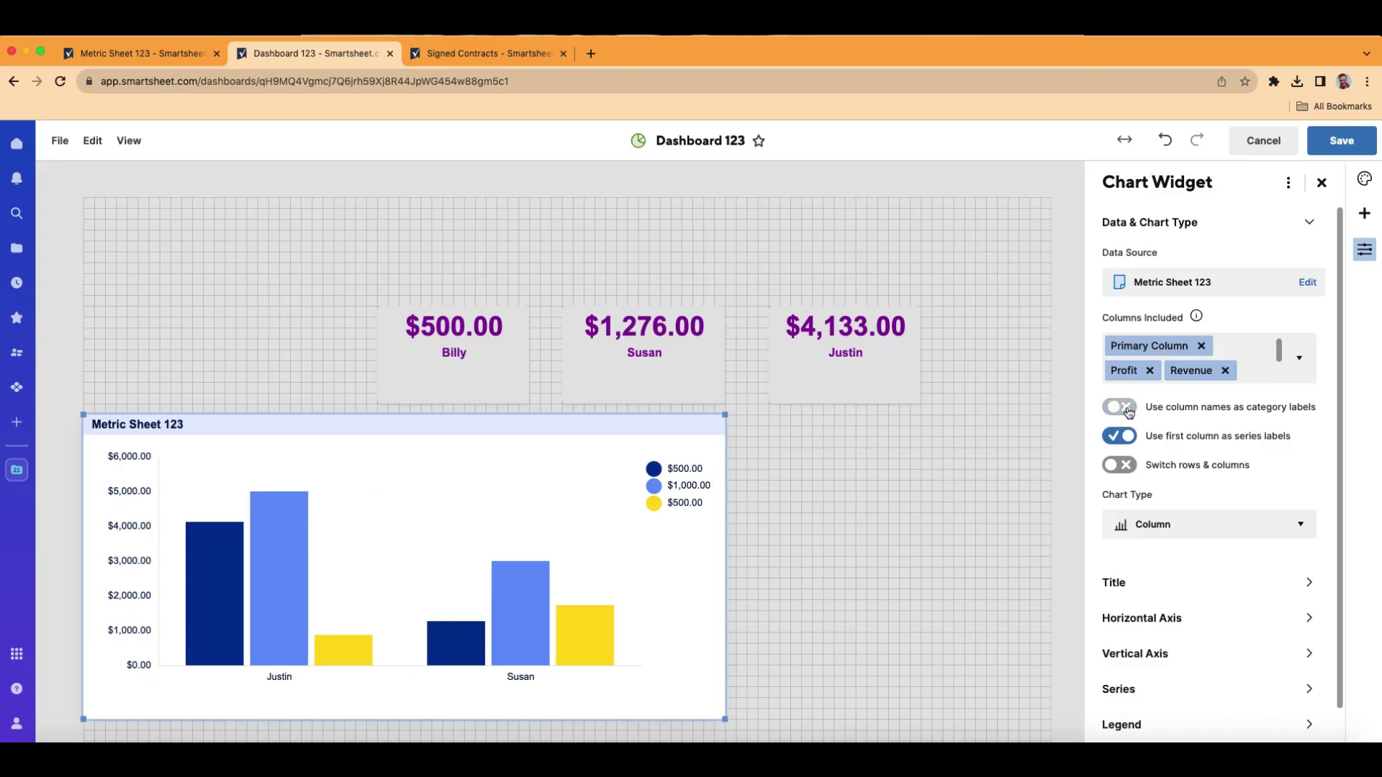
pyautogui.click(1127, 409)
pyautogui.click(1128, 409)
pyautogui.click(1124, 408)
pyautogui.click(1125, 408)
pyautogui.click(1125, 408)
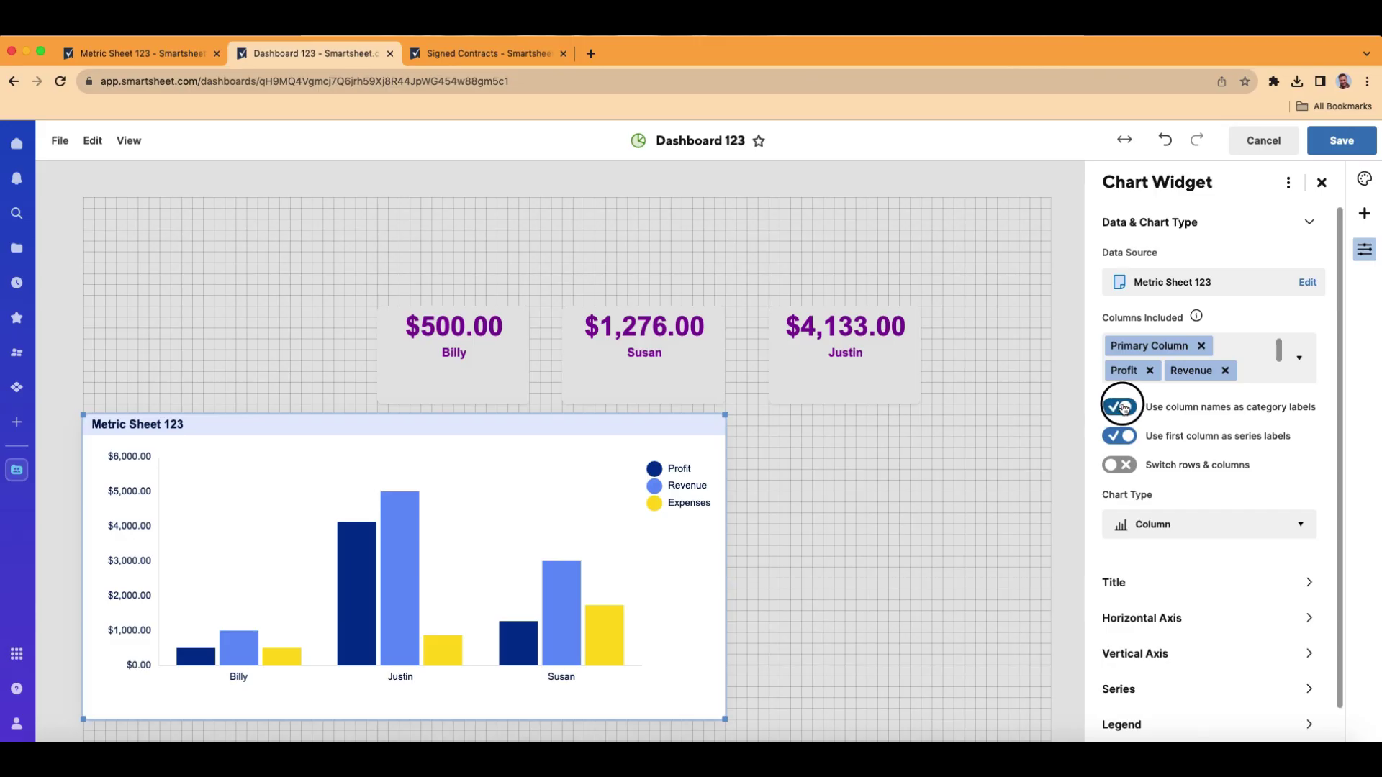
pyautogui.click(1125, 409)
pyautogui.click(1125, 408)
# Check the column headers in Metric Sheet 123, and compare the chart with column-name category labels off and on again
pyautogui.click(115, 53)
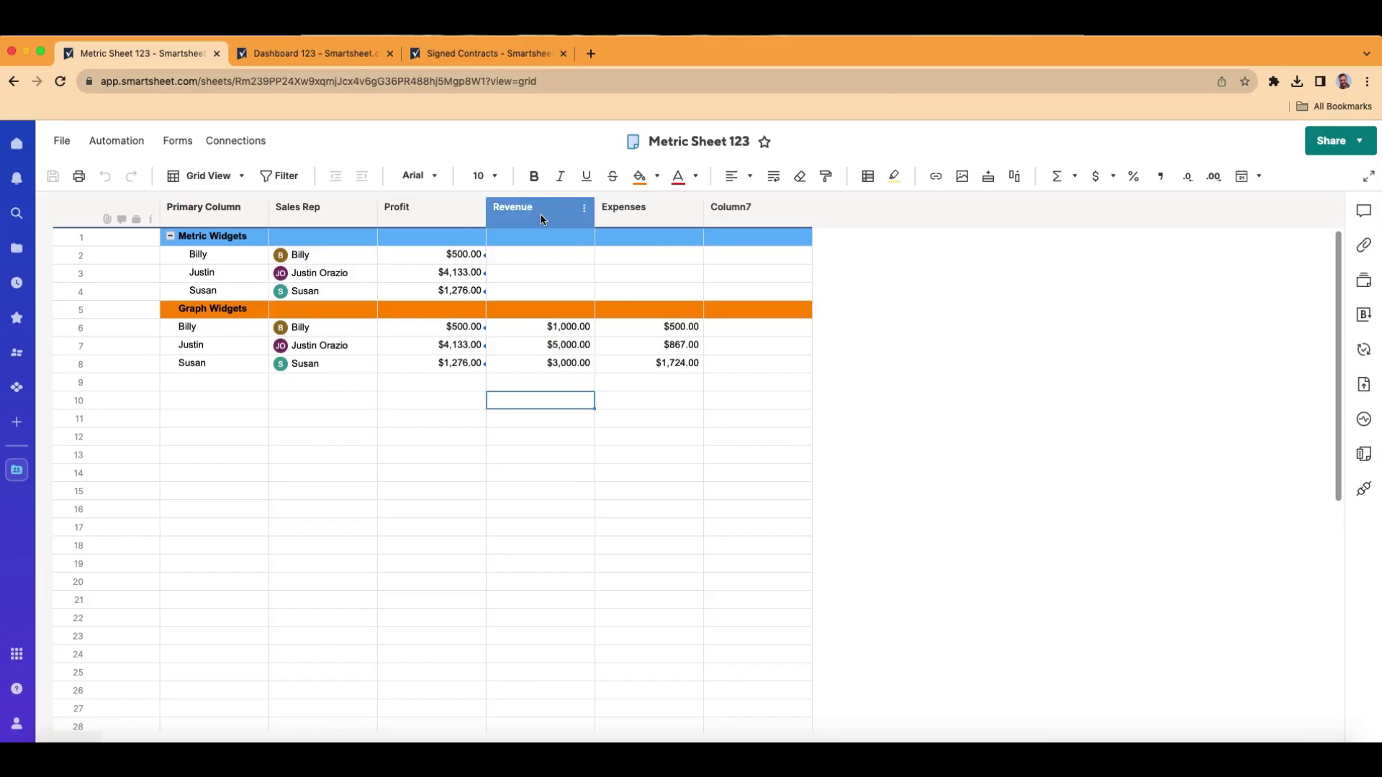
pyautogui.click(335, 54)
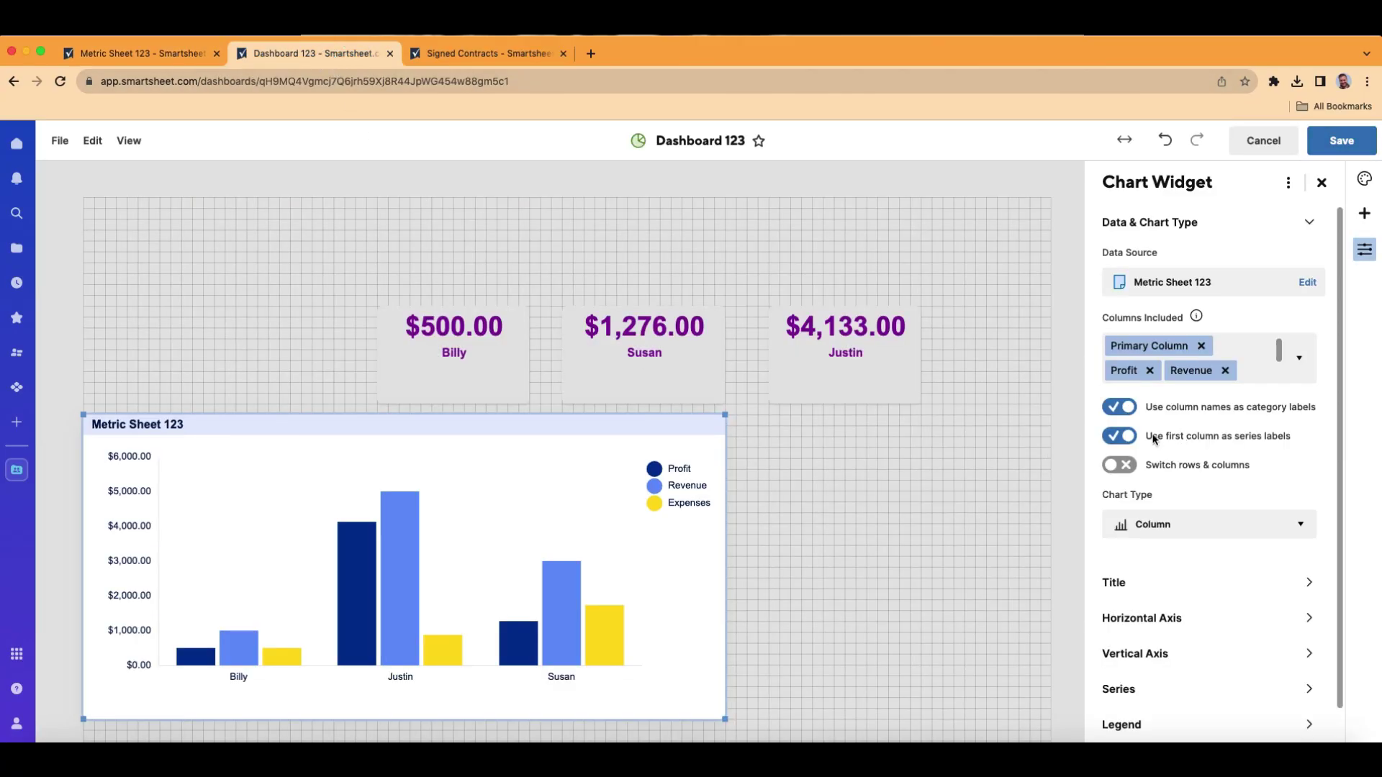
pyautogui.click(1118, 409)
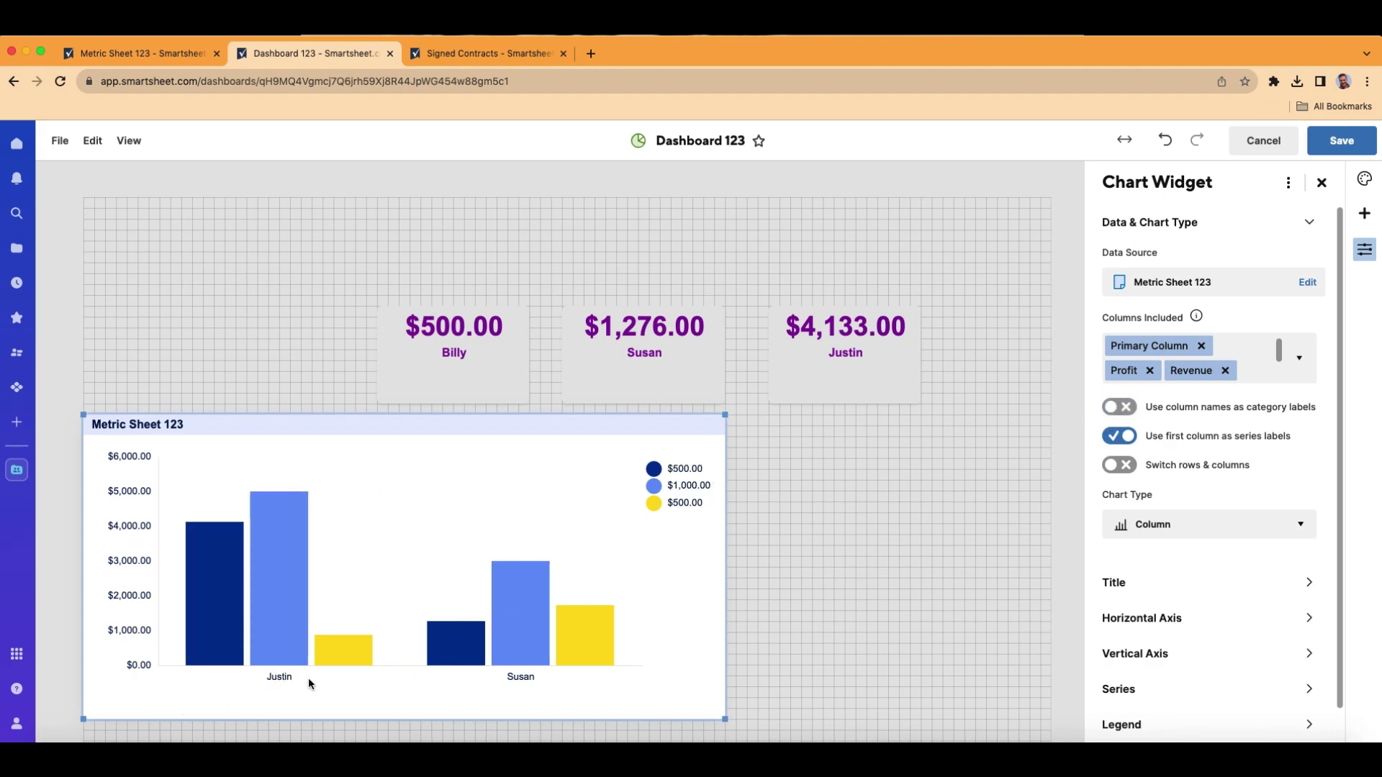
pyautogui.click(1121, 409)
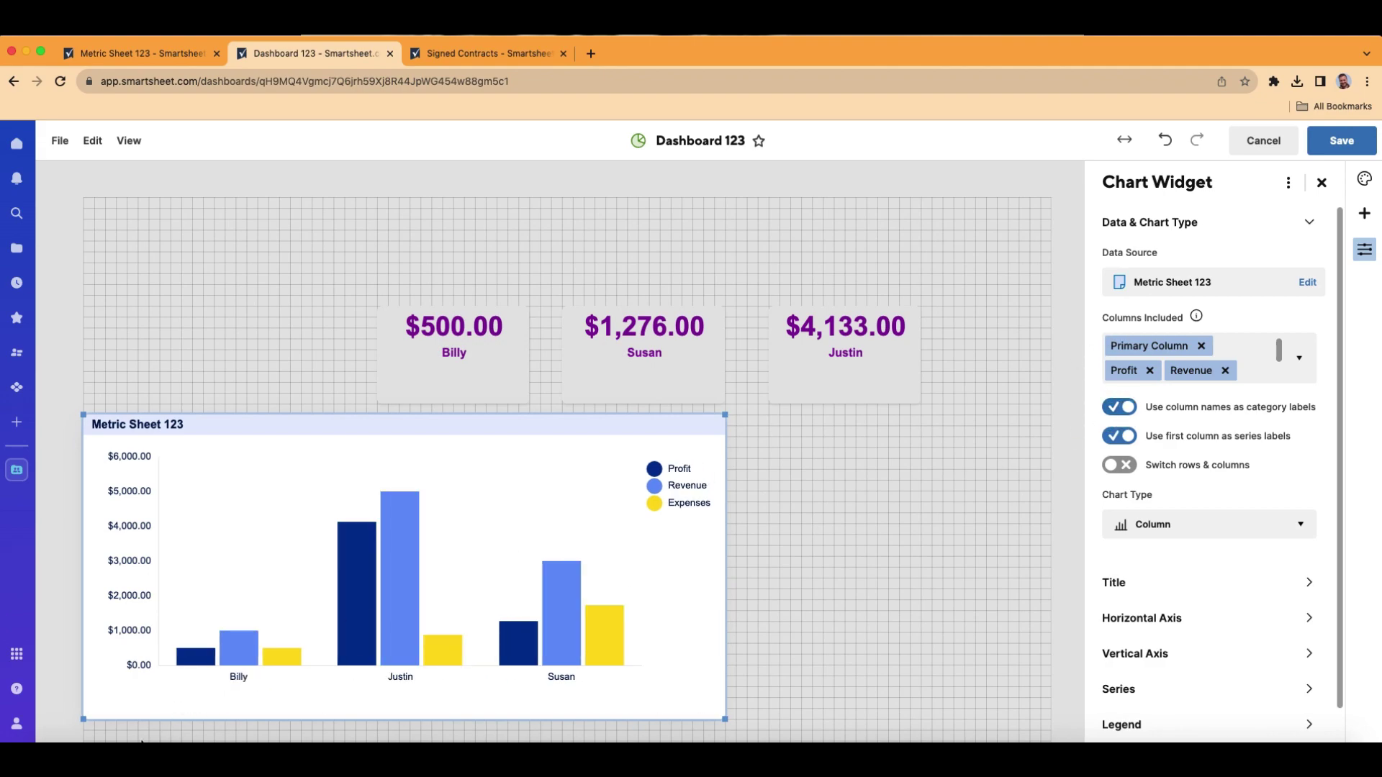
# Turn off both the column-name category labels and the first-column series labels on the chart
pyautogui.click(1116, 409)
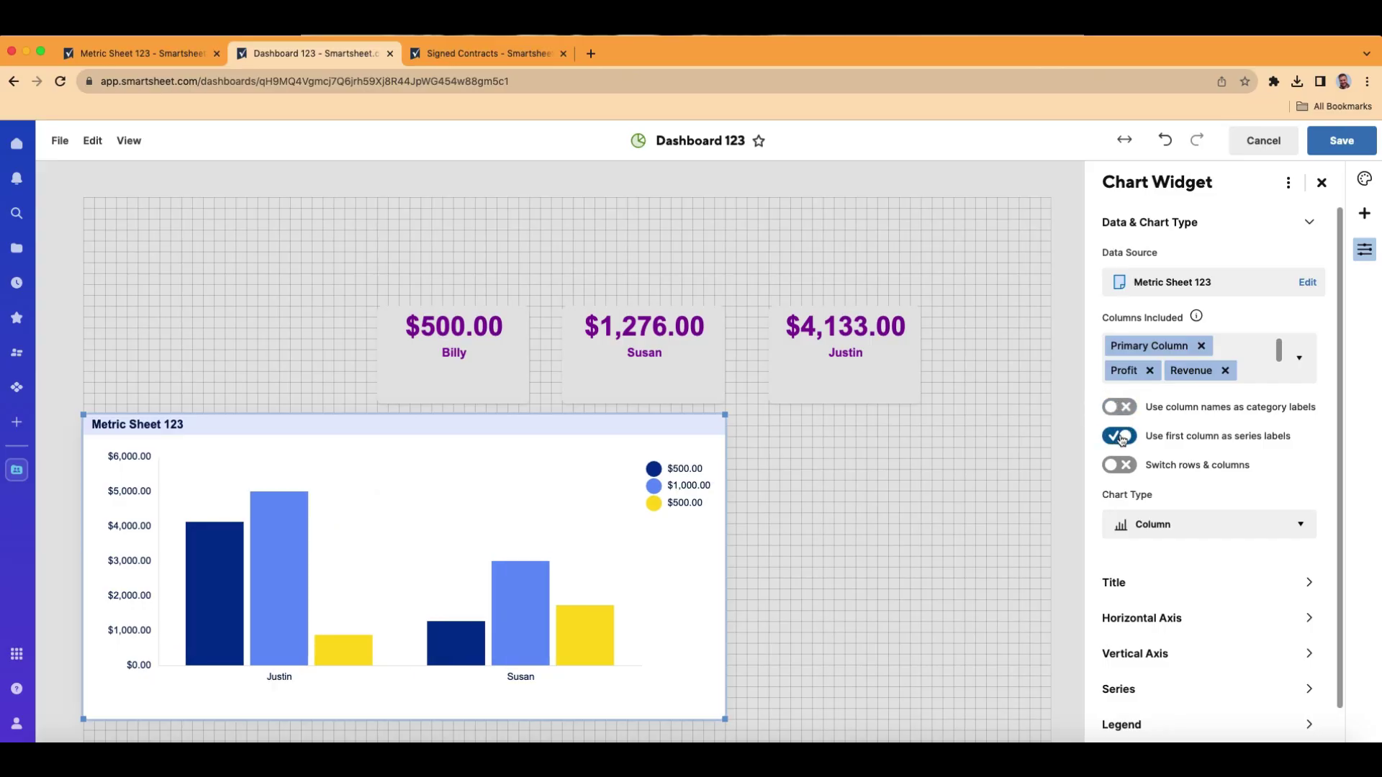
pyautogui.click(1121, 437)
pyautogui.click(1120, 437)
pyautogui.click(1120, 437)
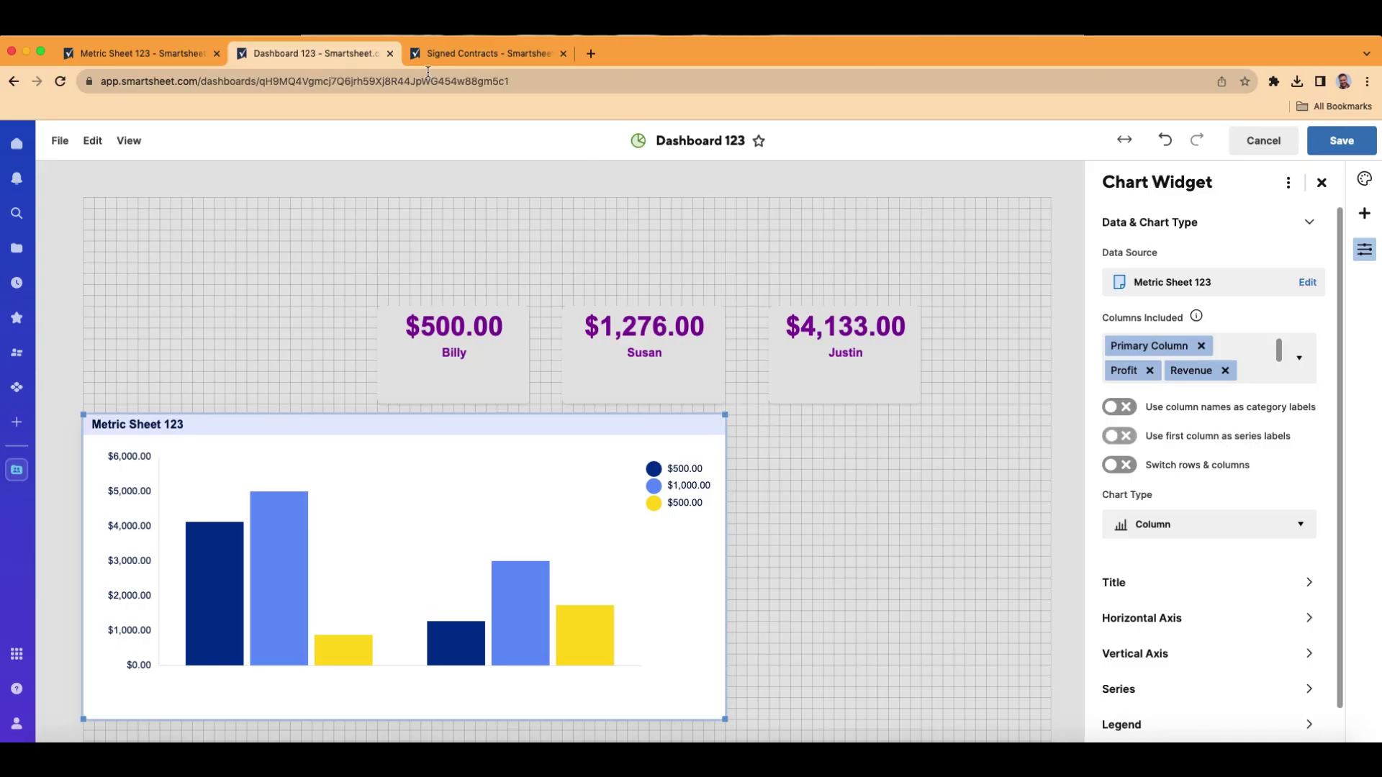
# Check the Primary Column in Metric Sheet 123, and turn the column-name category labels and first-column series labels back on
pyautogui.click(158, 54)
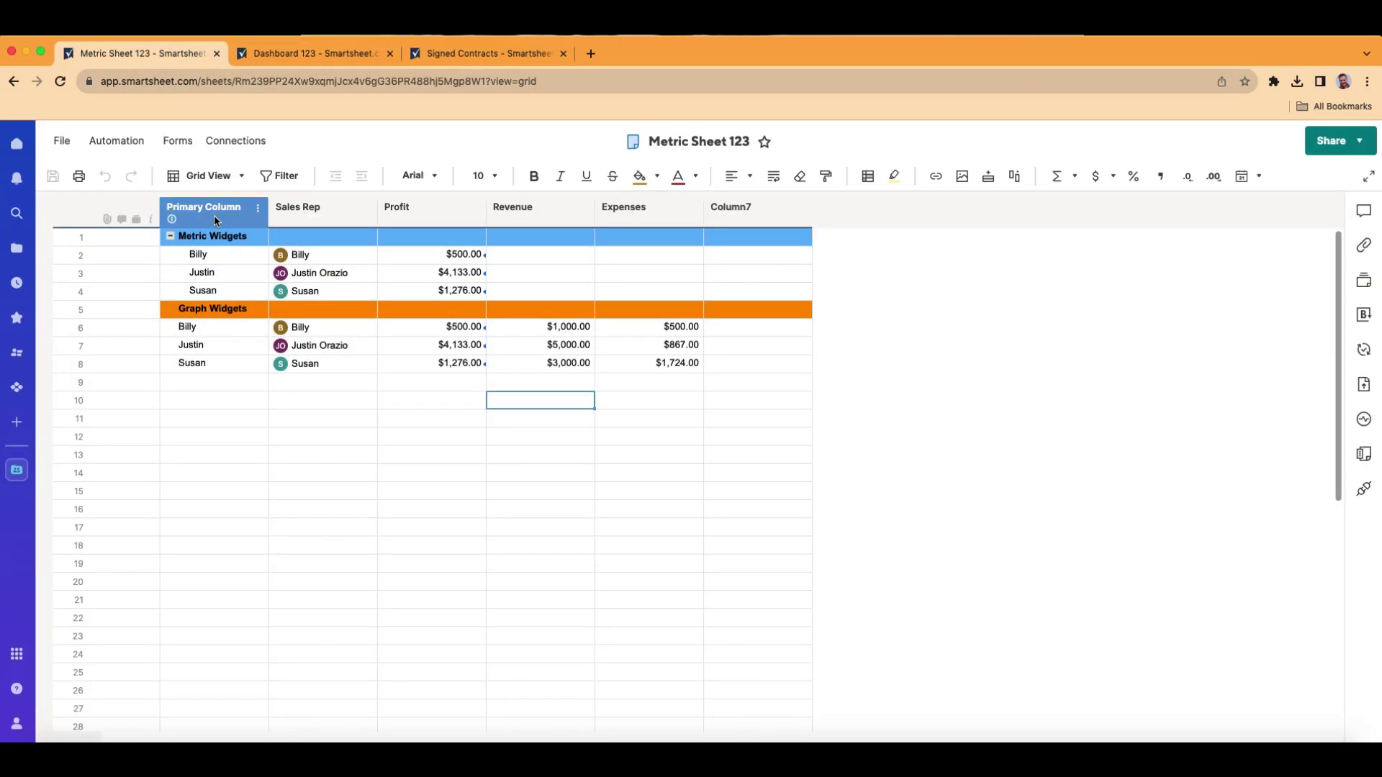
pyautogui.click(337, 52)
pyautogui.click(1122, 438)
pyautogui.click(1122, 438)
pyautogui.click(1123, 441)
pyautogui.click(1123, 440)
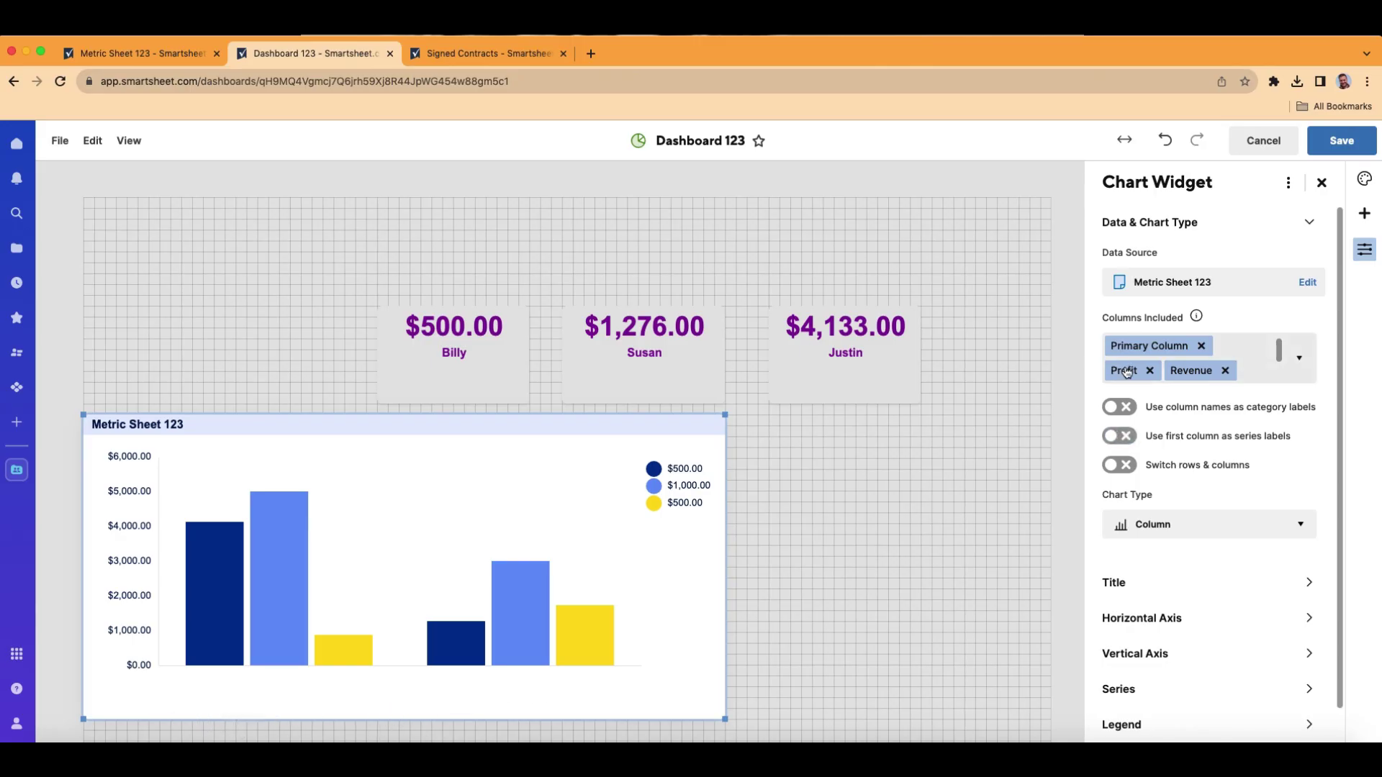
pyautogui.click(1121, 409)
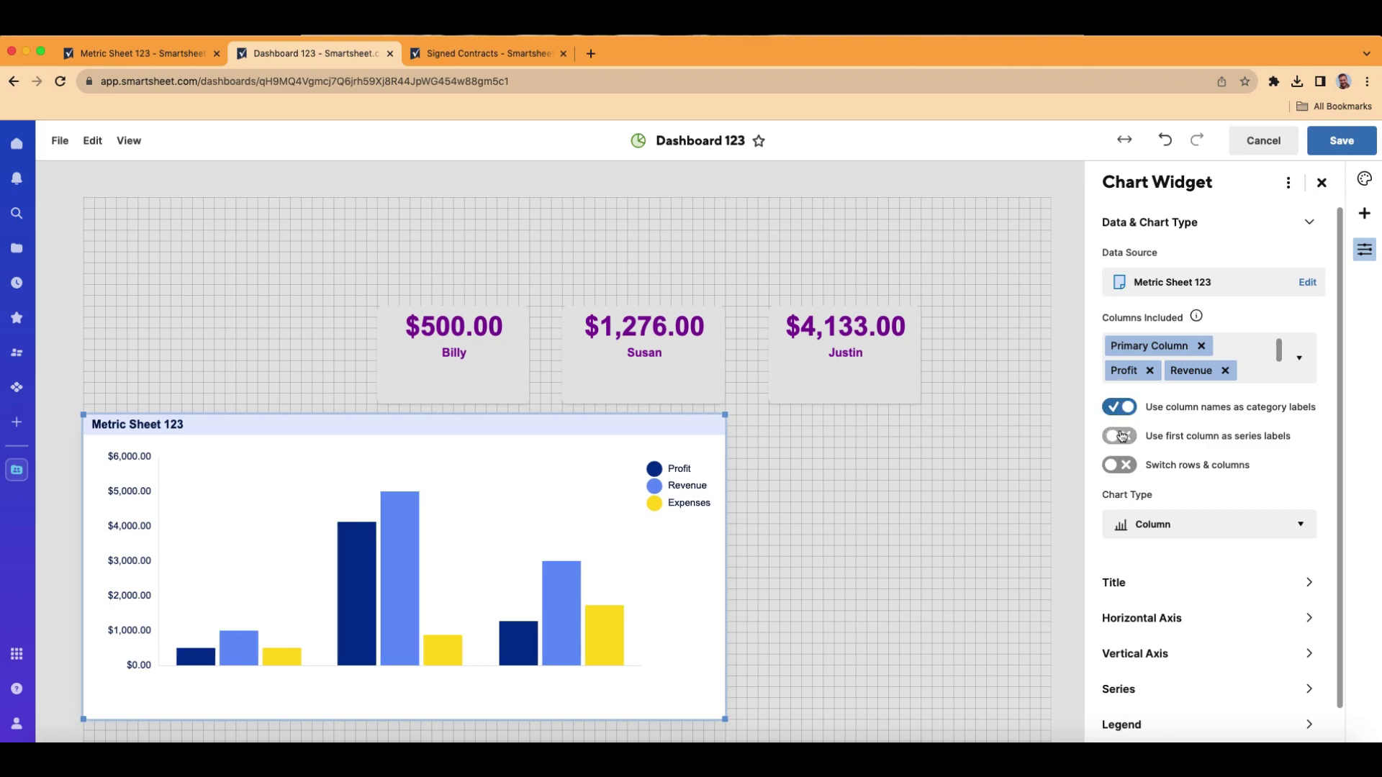
pyautogui.click(1120, 439)
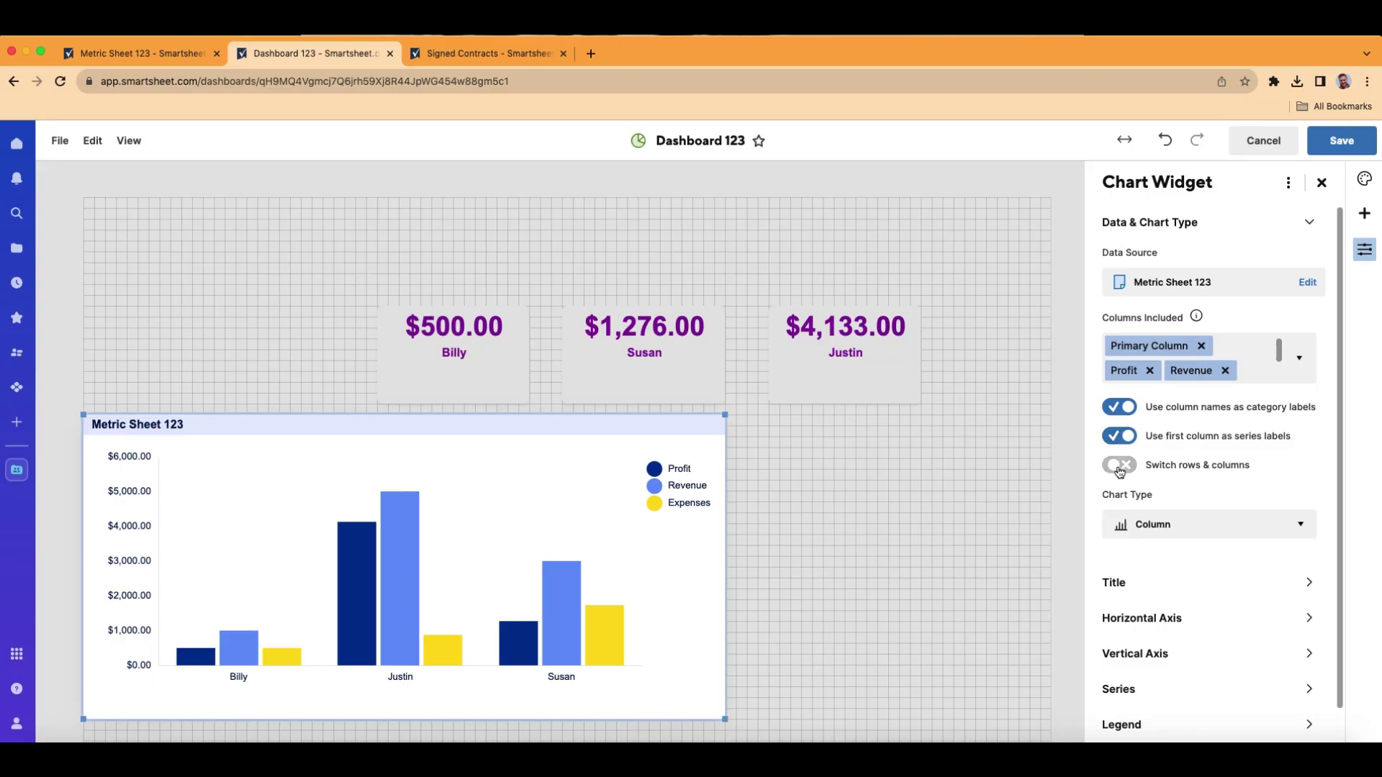
# Try switching the chart's rows and columns, inspect the bars' values, and restore the original orientation
pyautogui.click(1120, 467)
pyautogui.click(1120, 467)
pyautogui.moveTo(343, 566)
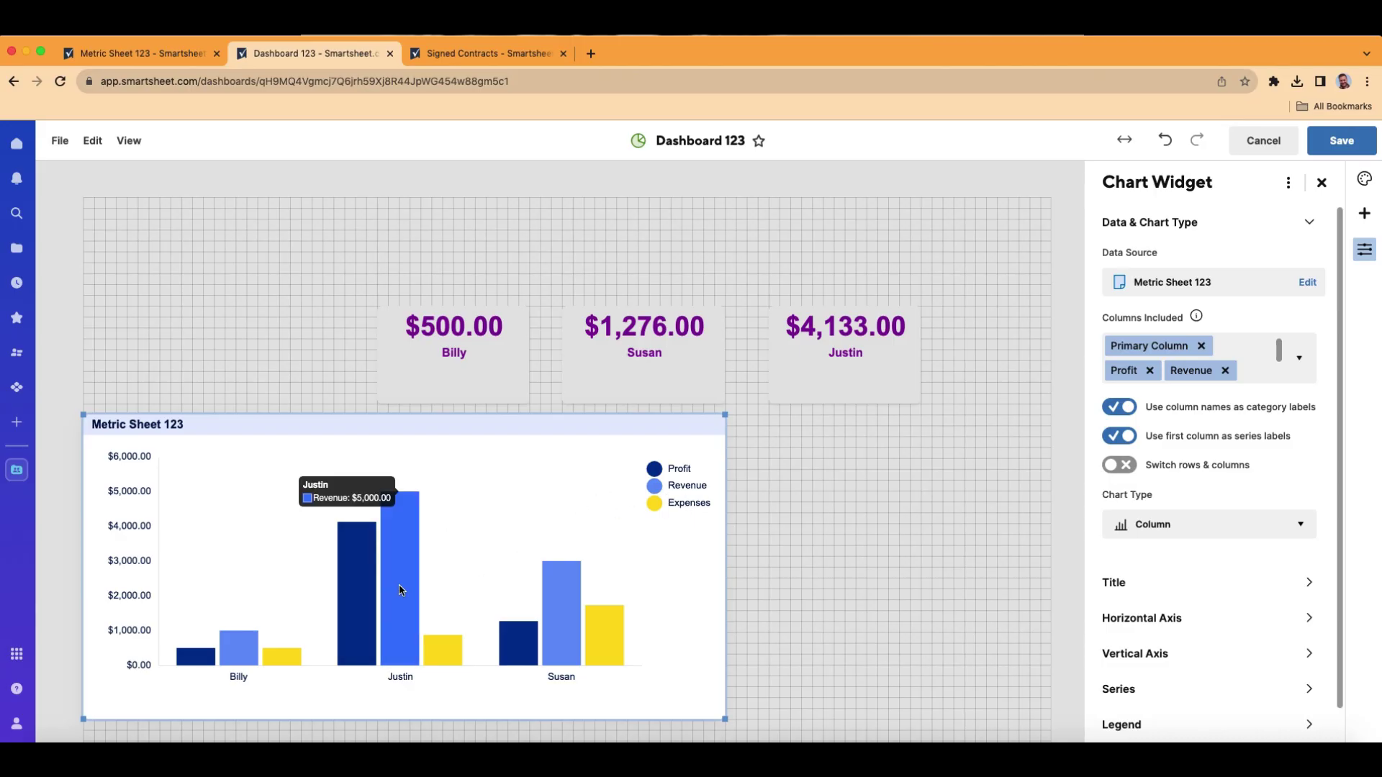
pyautogui.moveTo(457, 648)
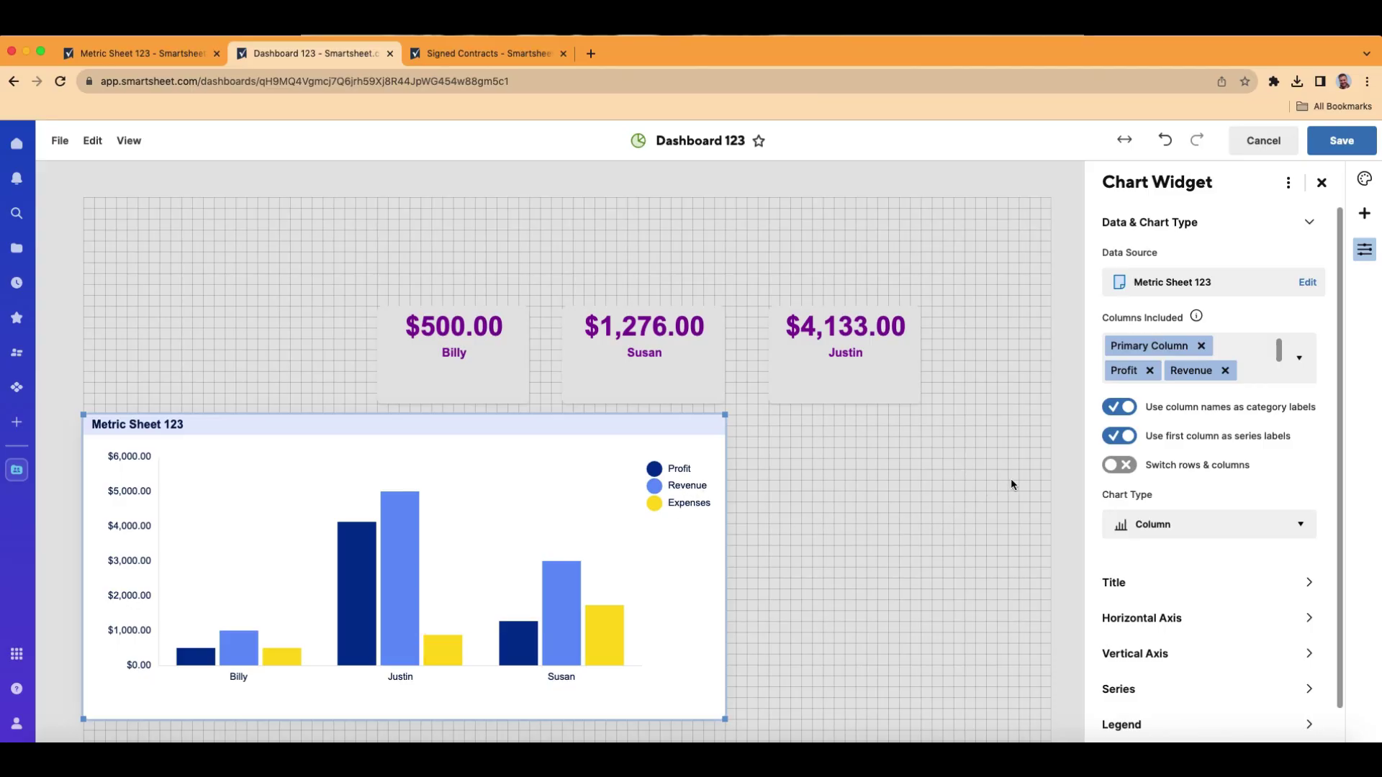
pyautogui.click(1118, 466)
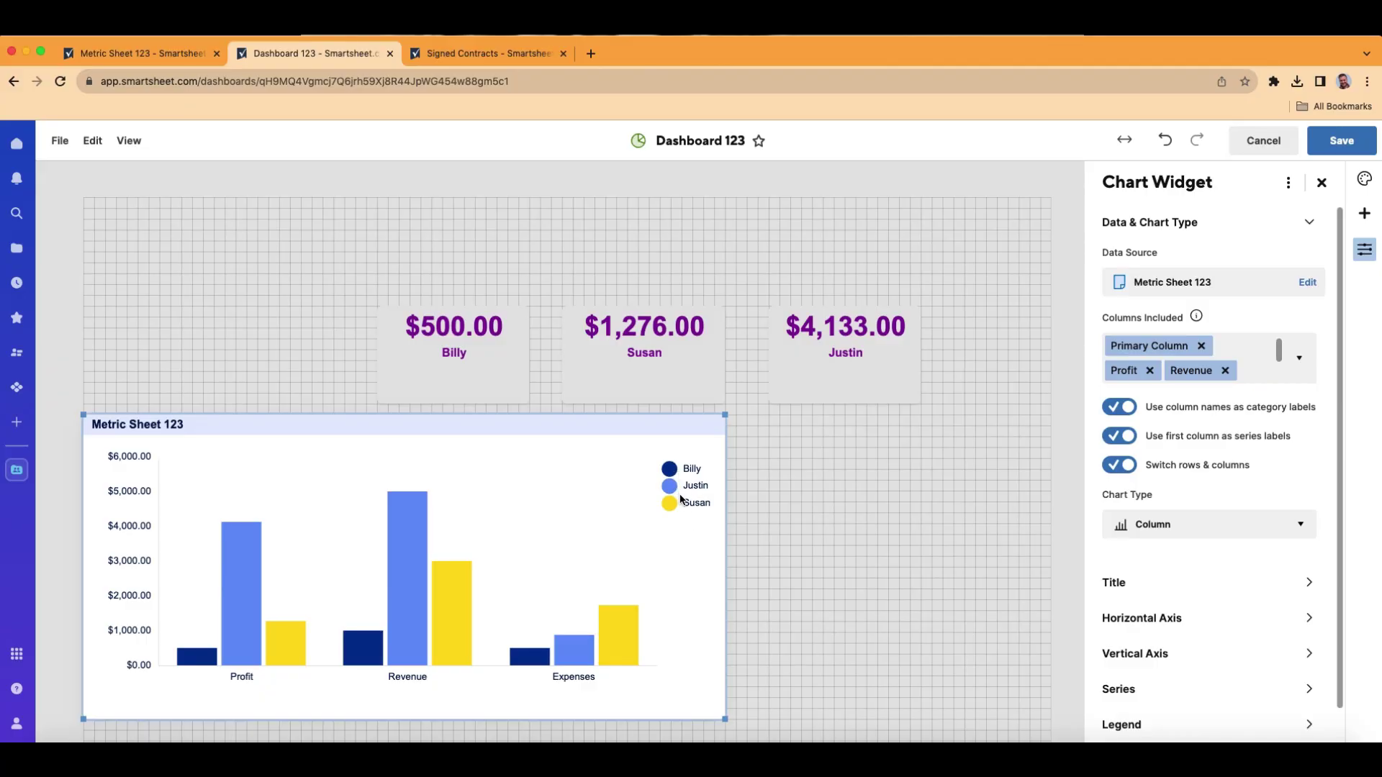
pyautogui.click(1118, 466)
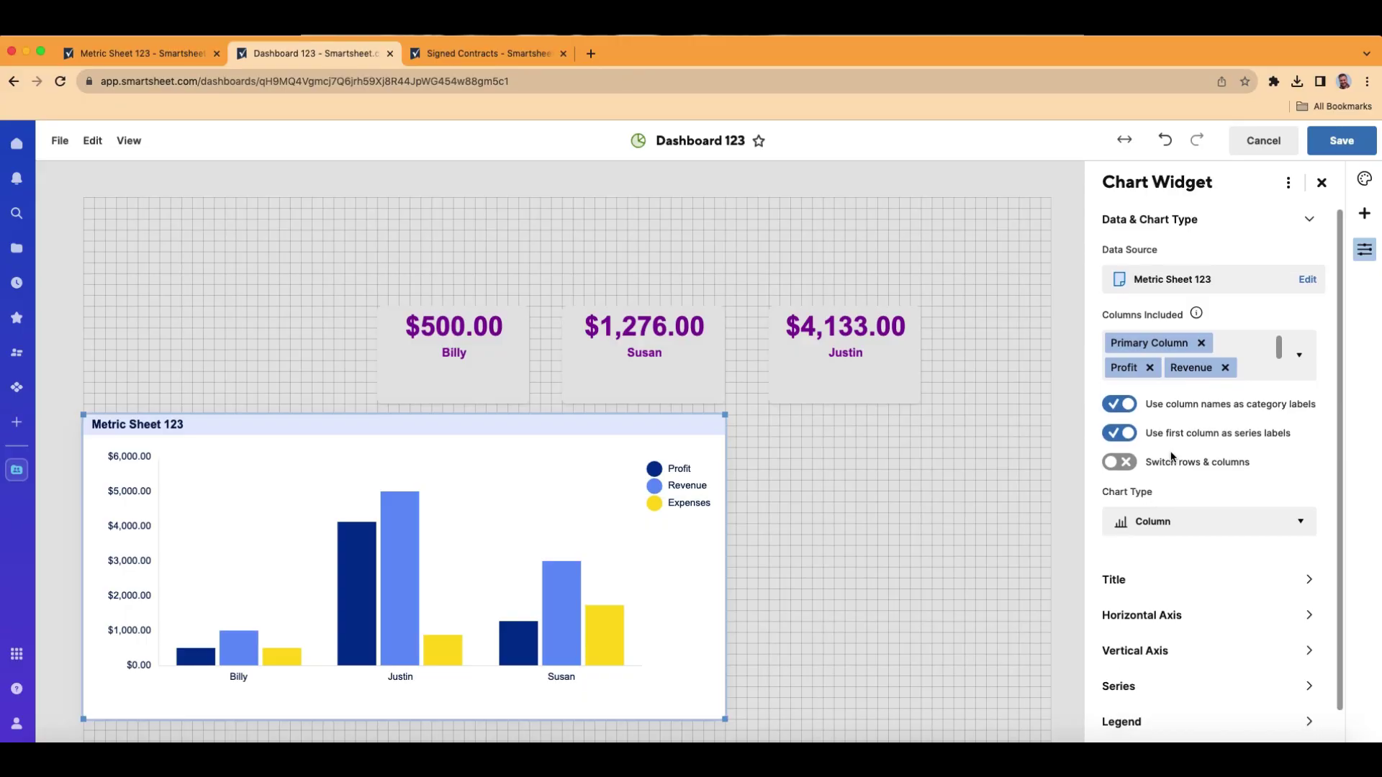
# Collapse the chart widget's data settings and open its title settings
pyautogui.scroll(-1, 1171, 455)
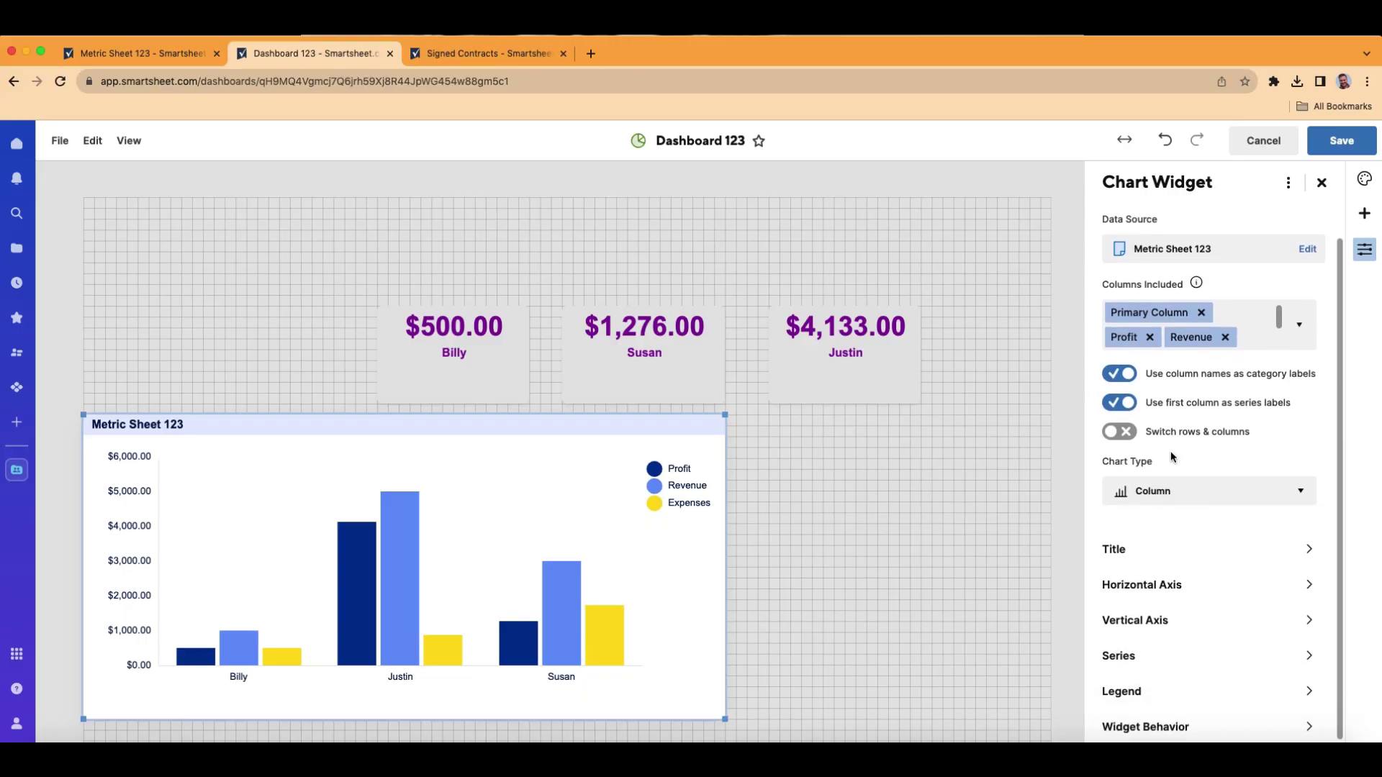
pyautogui.click(1126, 547)
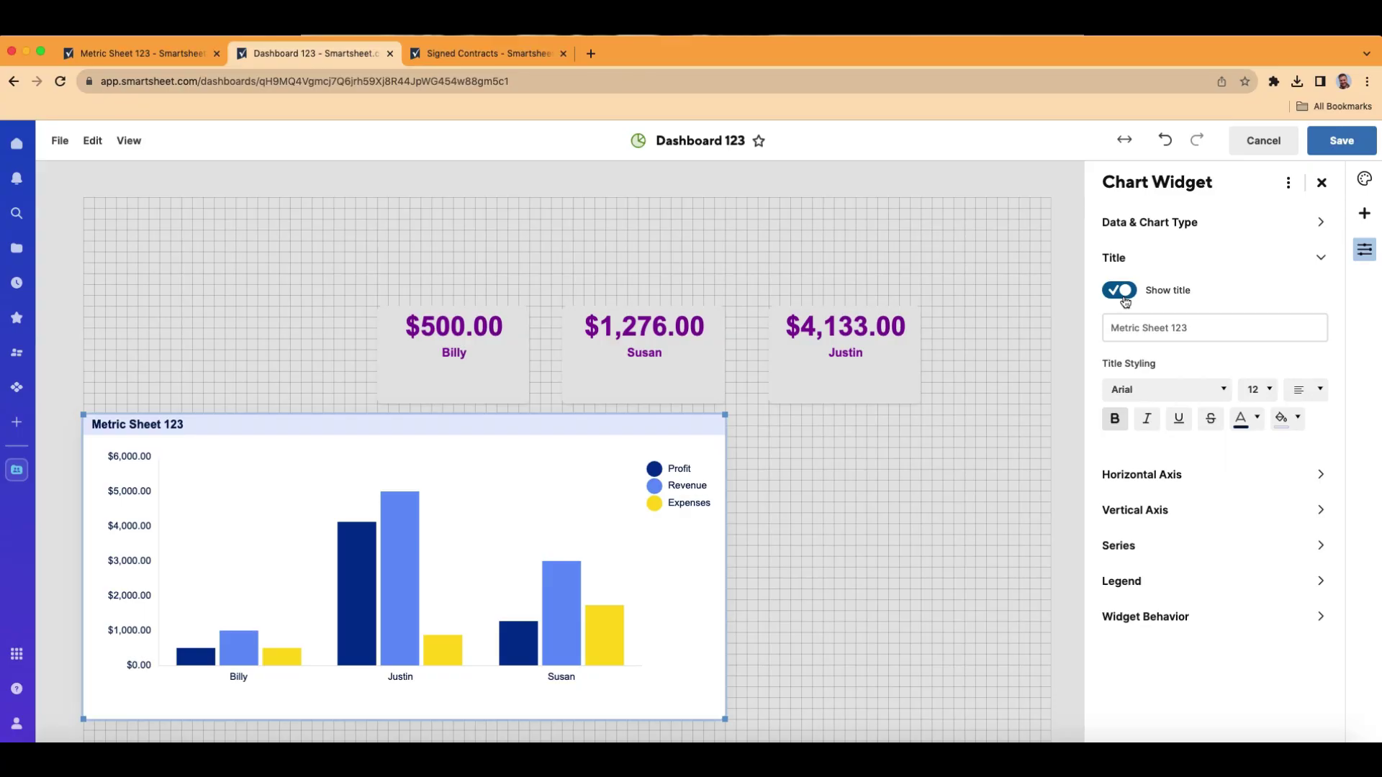
pyautogui.click(1143, 229)
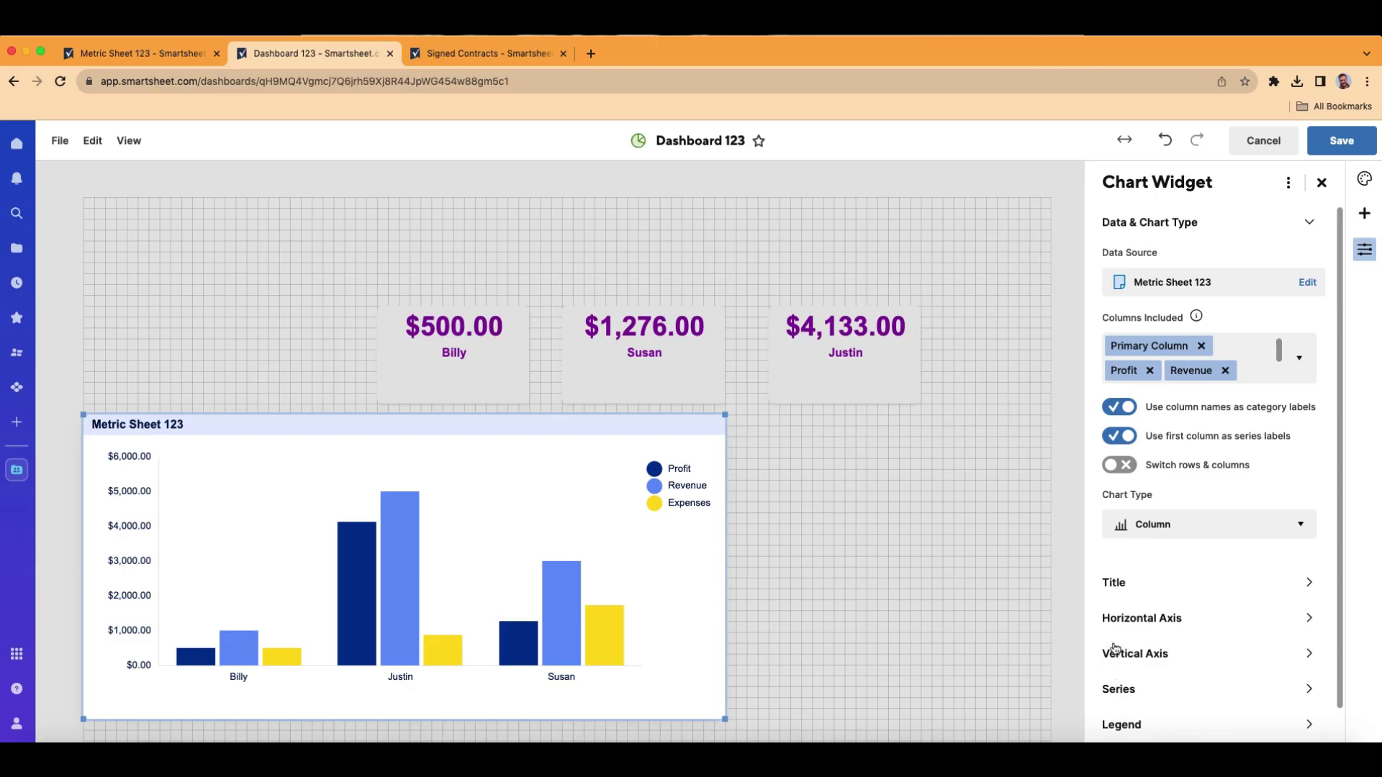
pyautogui.click(1192, 228)
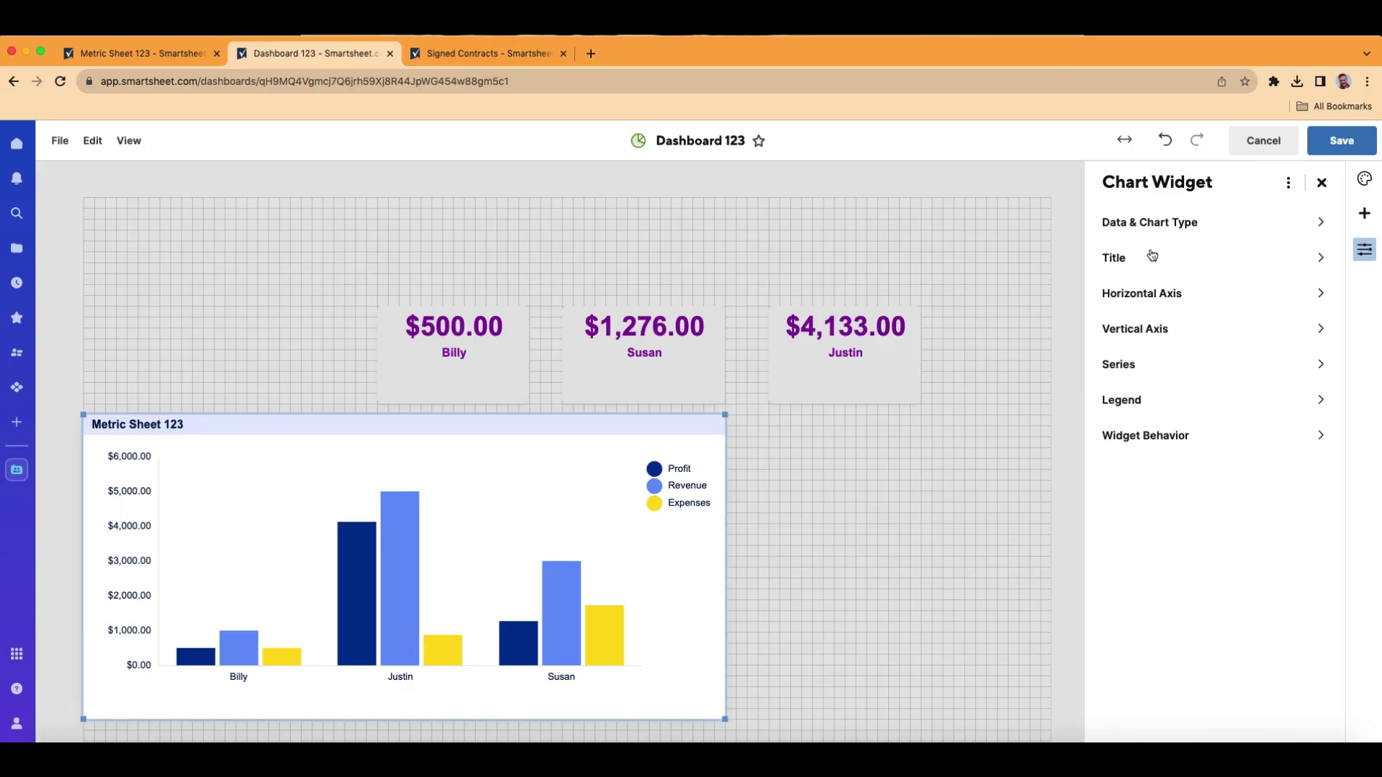
pyautogui.click(1155, 255)
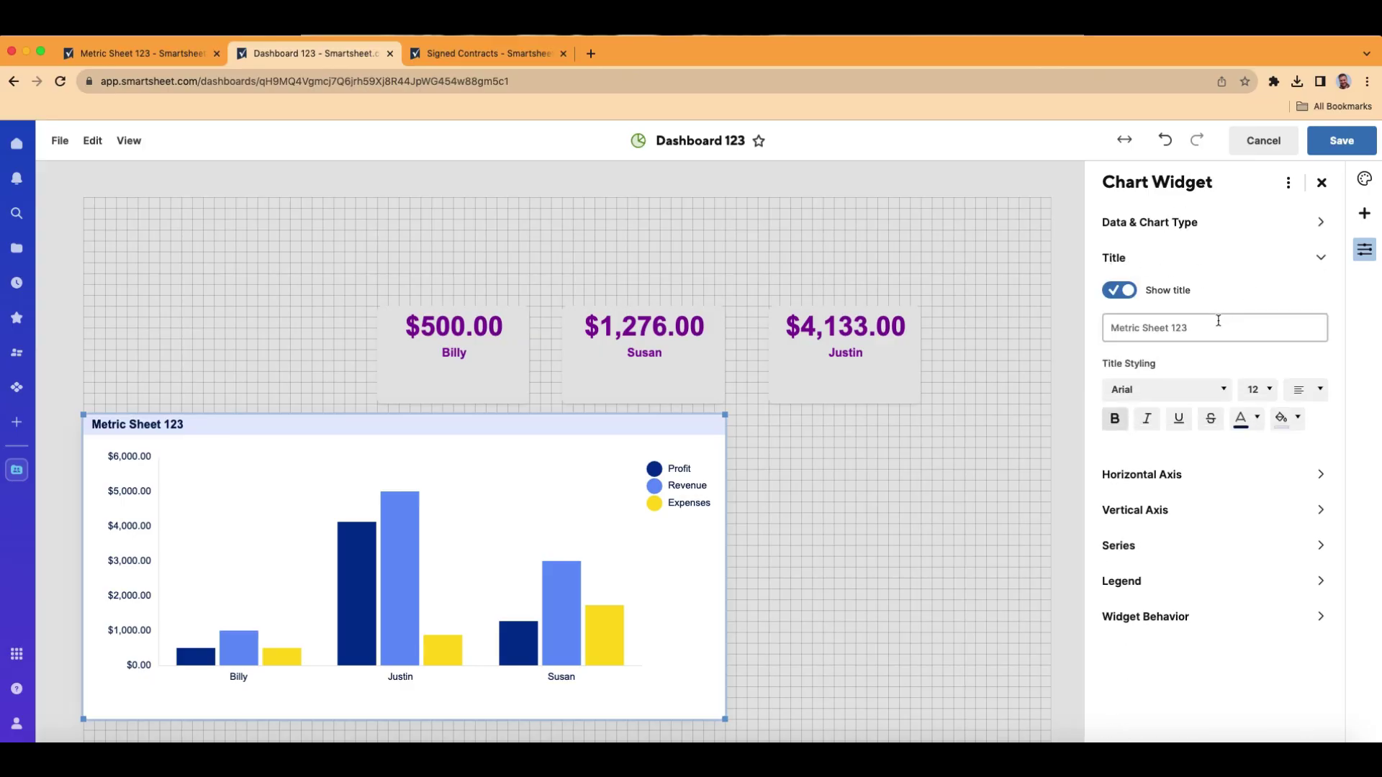
# Try hiding the chart widget's title, and show it again
pyautogui.click(1125, 294)
pyautogui.click(1124, 292)
pyautogui.click(1126, 295)
pyautogui.click(1126, 295)
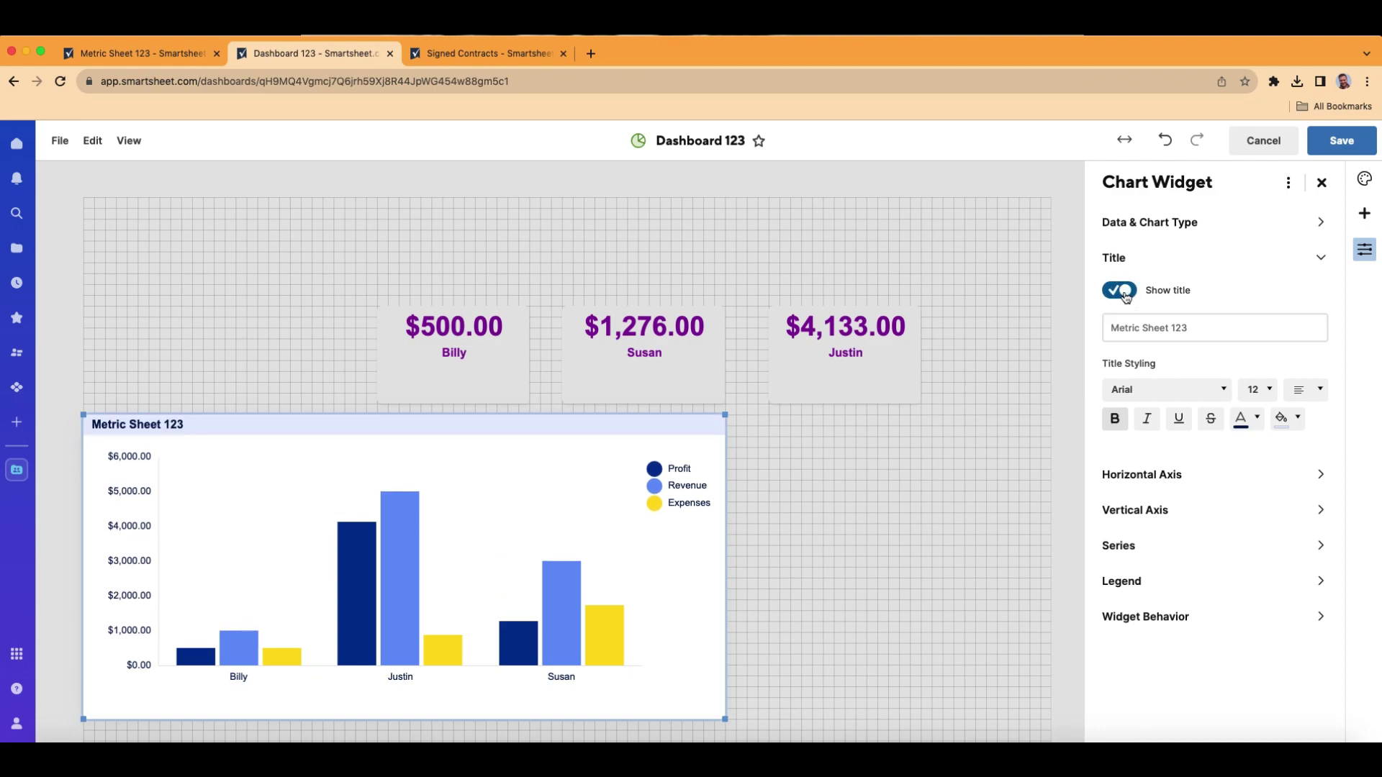
# Rename the chart widget's title to "Sales Rep Financials" and center it
pyautogui.tripleClick(1185, 327)
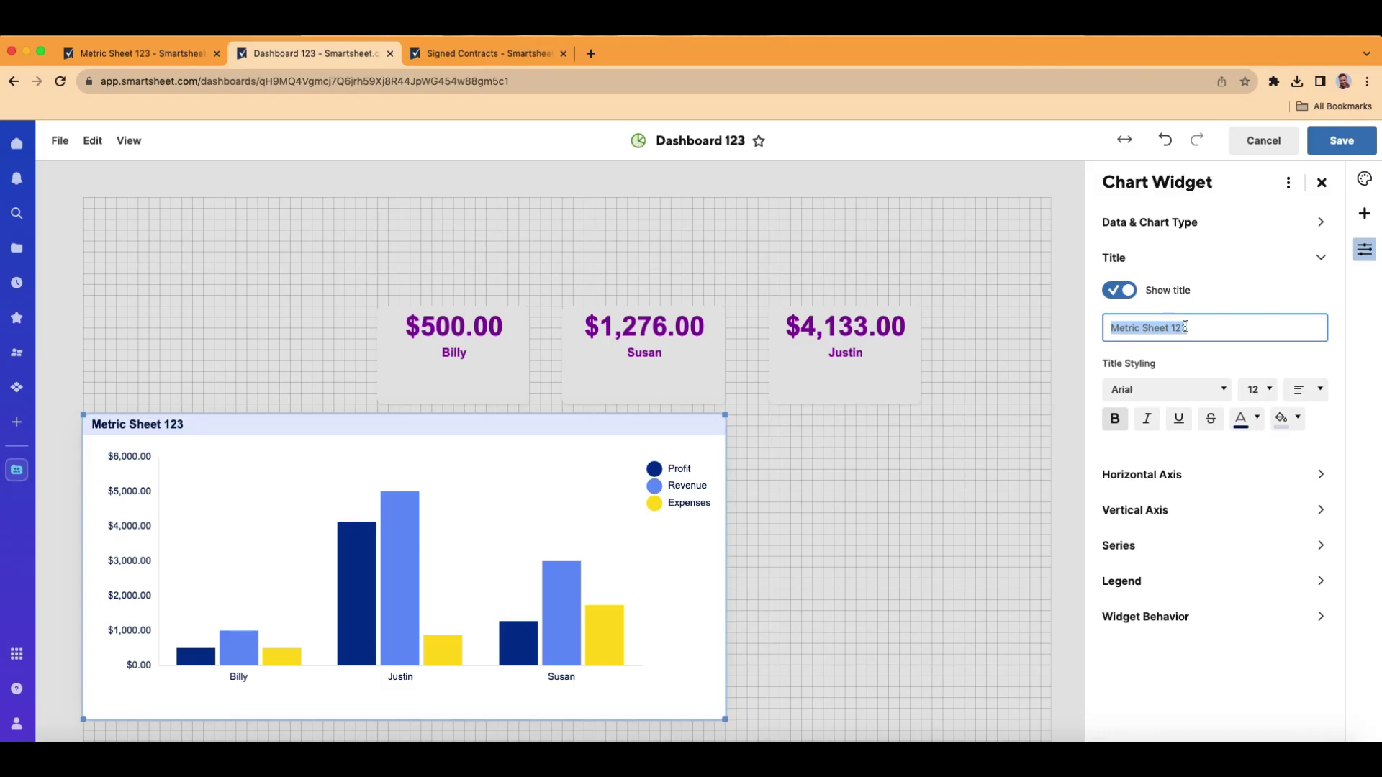
pyautogui.write('Sales Rep')
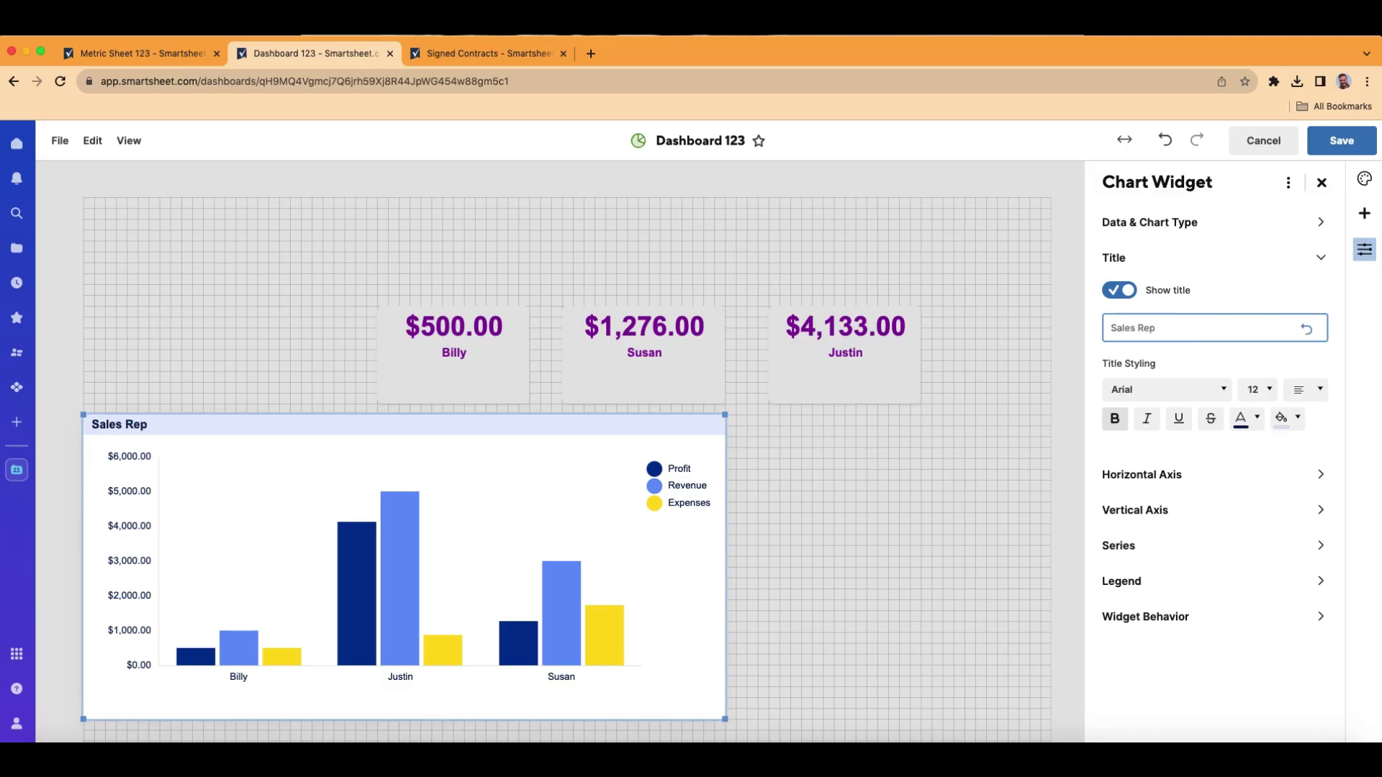
pyautogui.write(' Financials')
pyautogui.click(1305, 390)
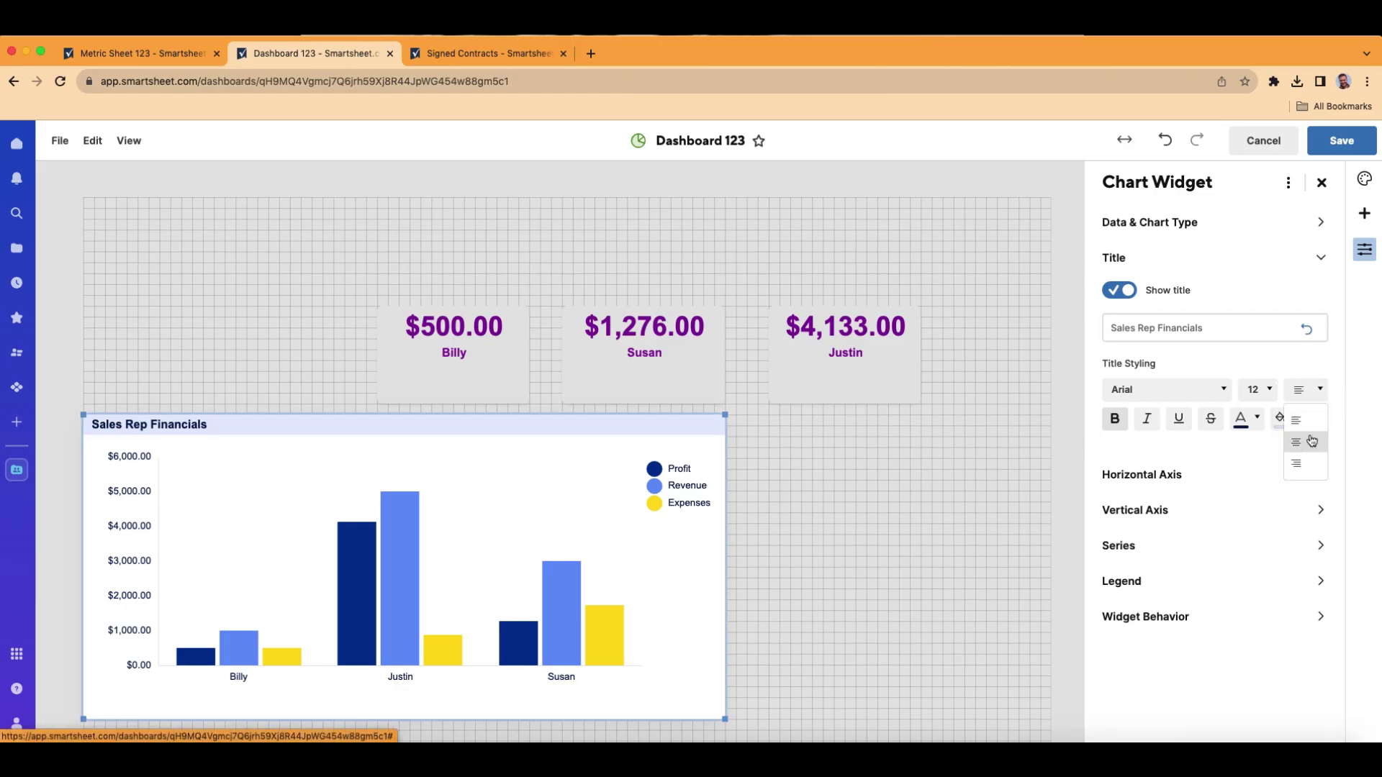
pyautogui.click(1307, 444)
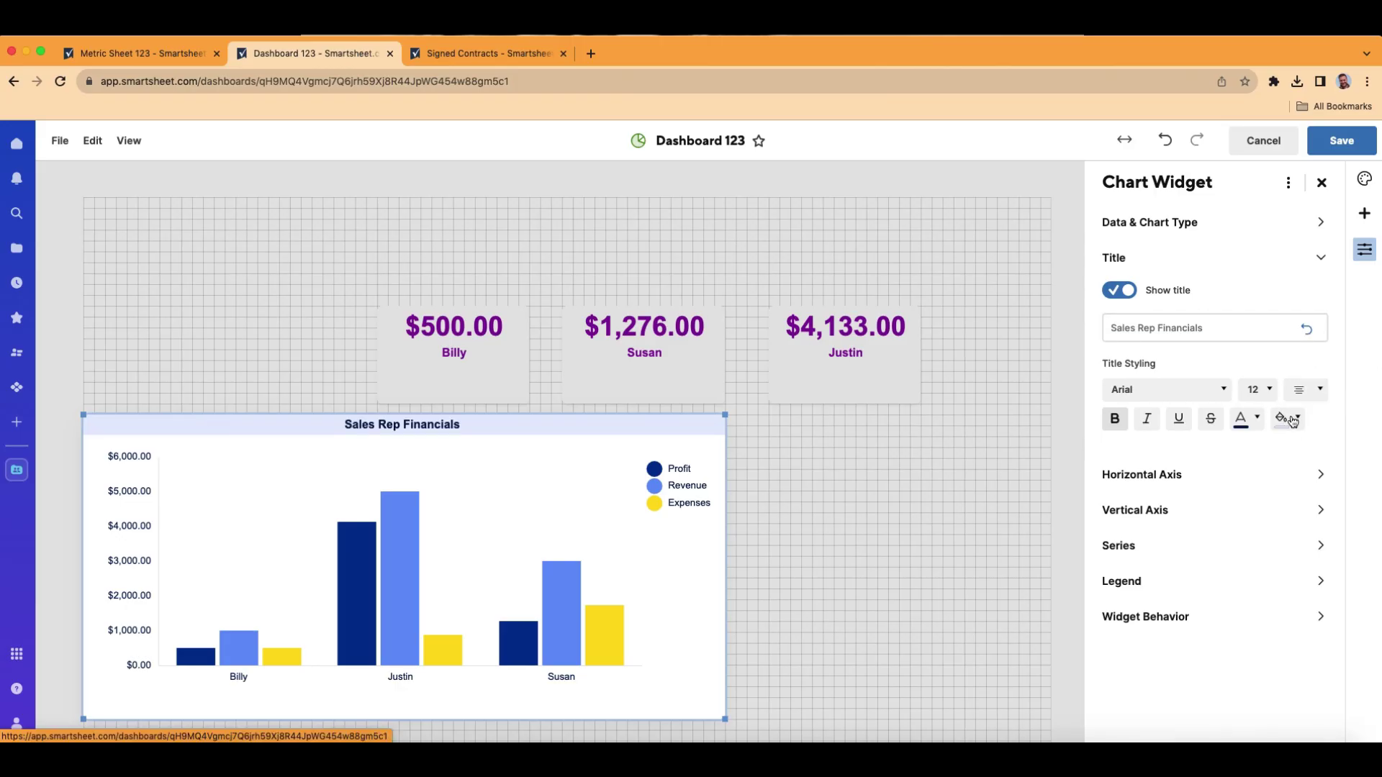
# Give the chart title an orange background and white text
pyautogui.click(1282, 424)
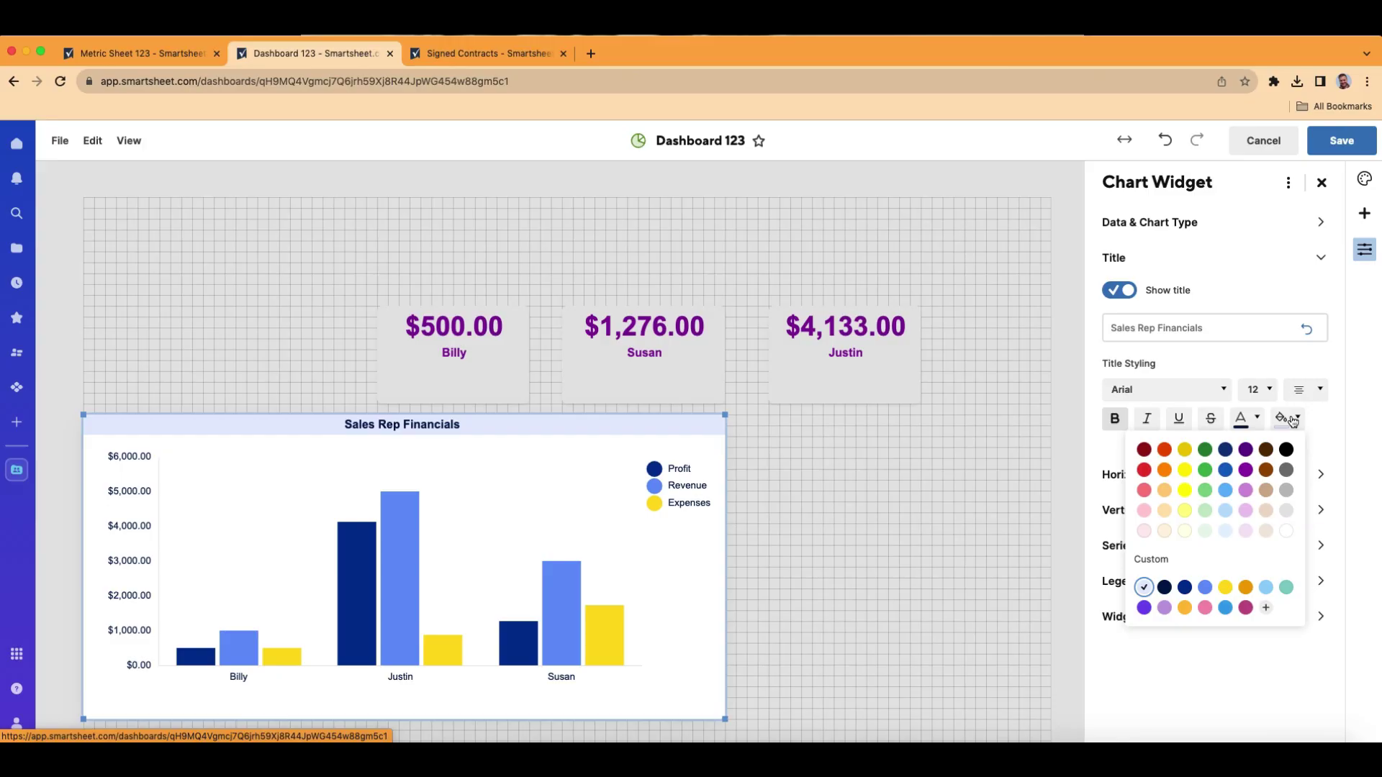
pyautogui.click(1164, 471)
pyautogui.click(1244, 419)
pyautogui.click(1245, 532)
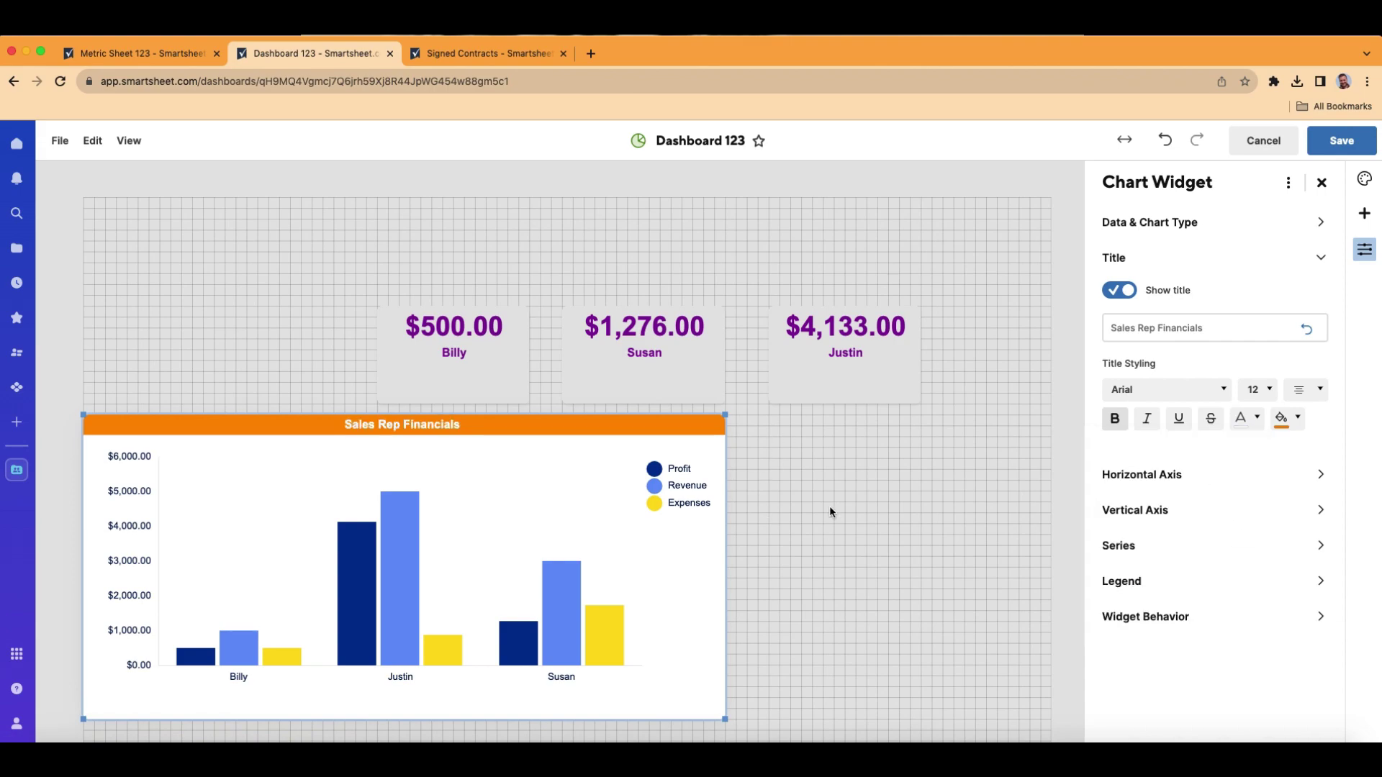
# Try a yellow background on the chart title directly in the widget, and restore the orange one
pyautogui.click(549, 427)
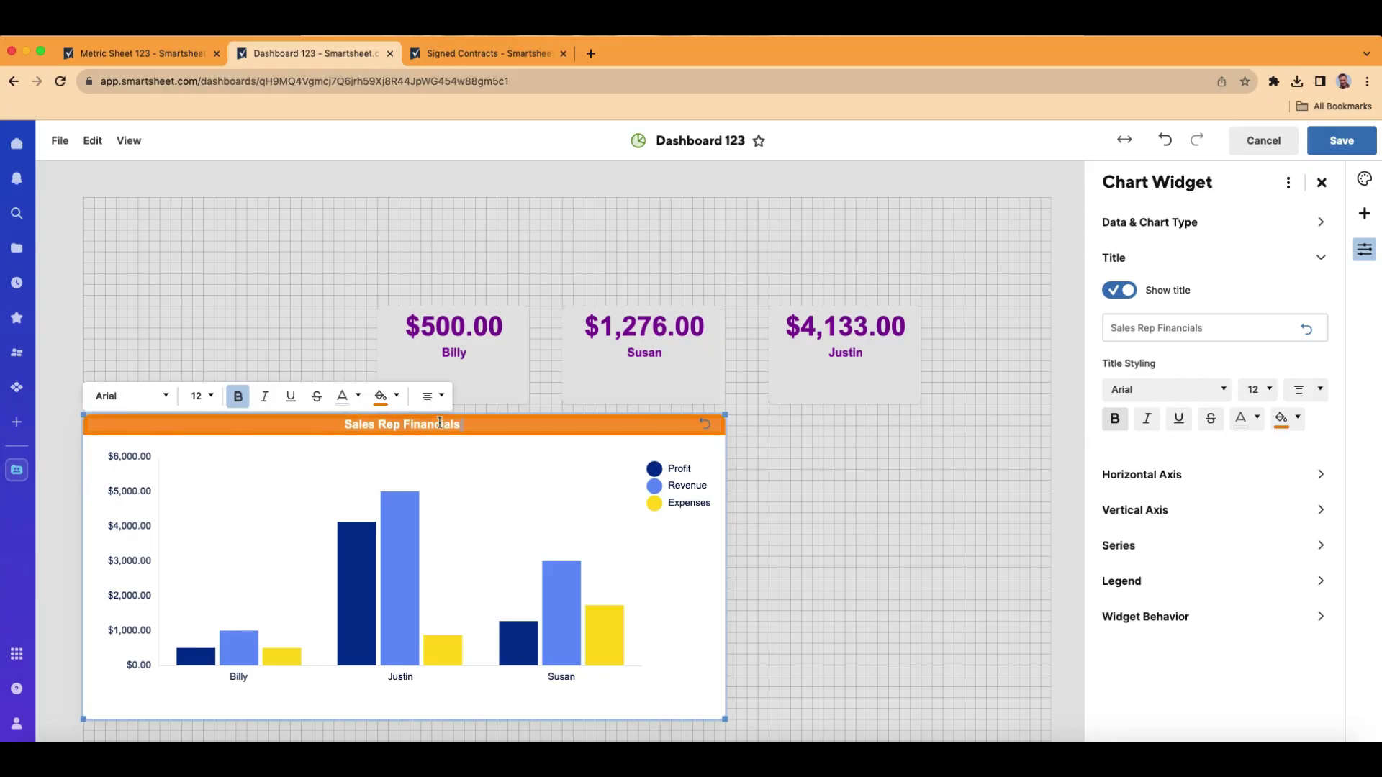
pyautogui.click(432, 396)
pyautogui.click(438, 452)
pyautogui.click(388, 398)
pyautogui.click(428, 427)
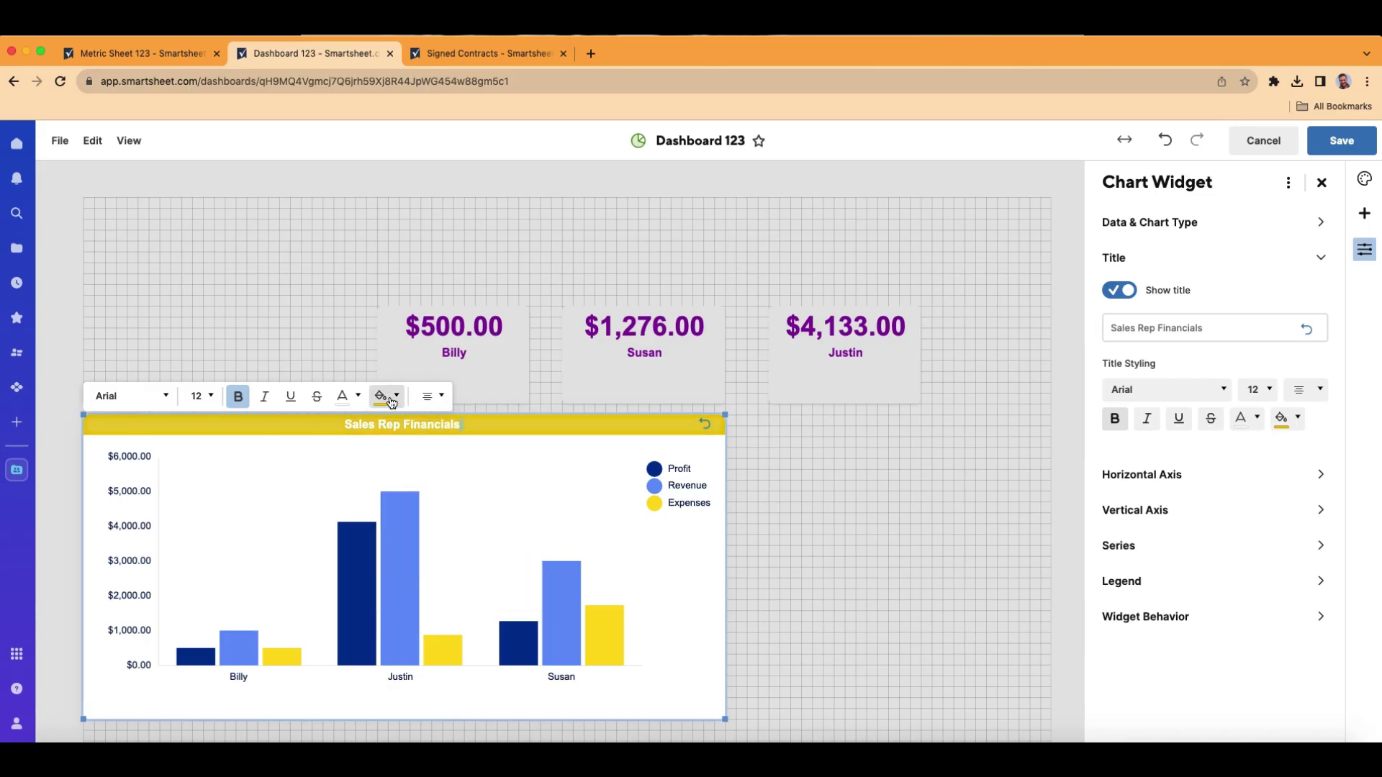
pyautogui.click(389, 396)
pyautogui.click(408, 445)
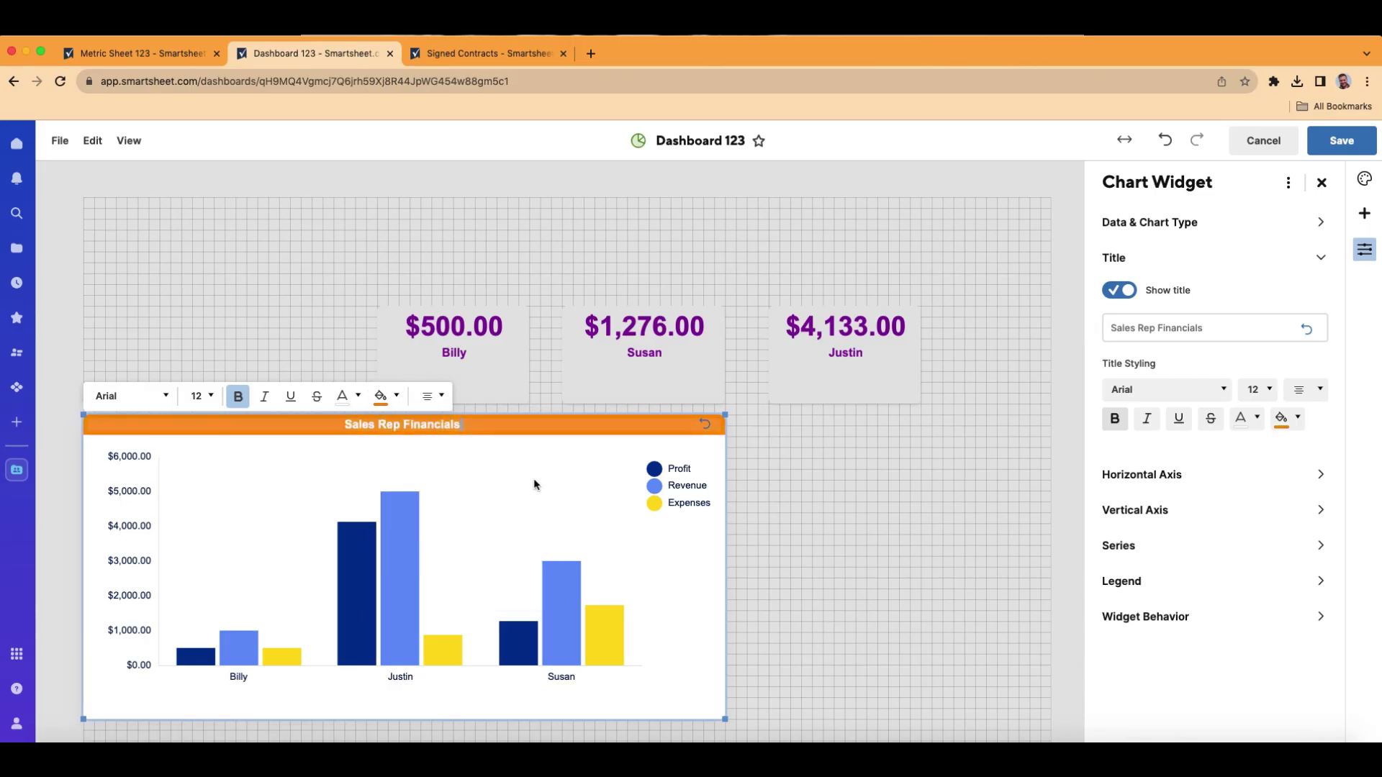
pyautogui.click(602, 489)
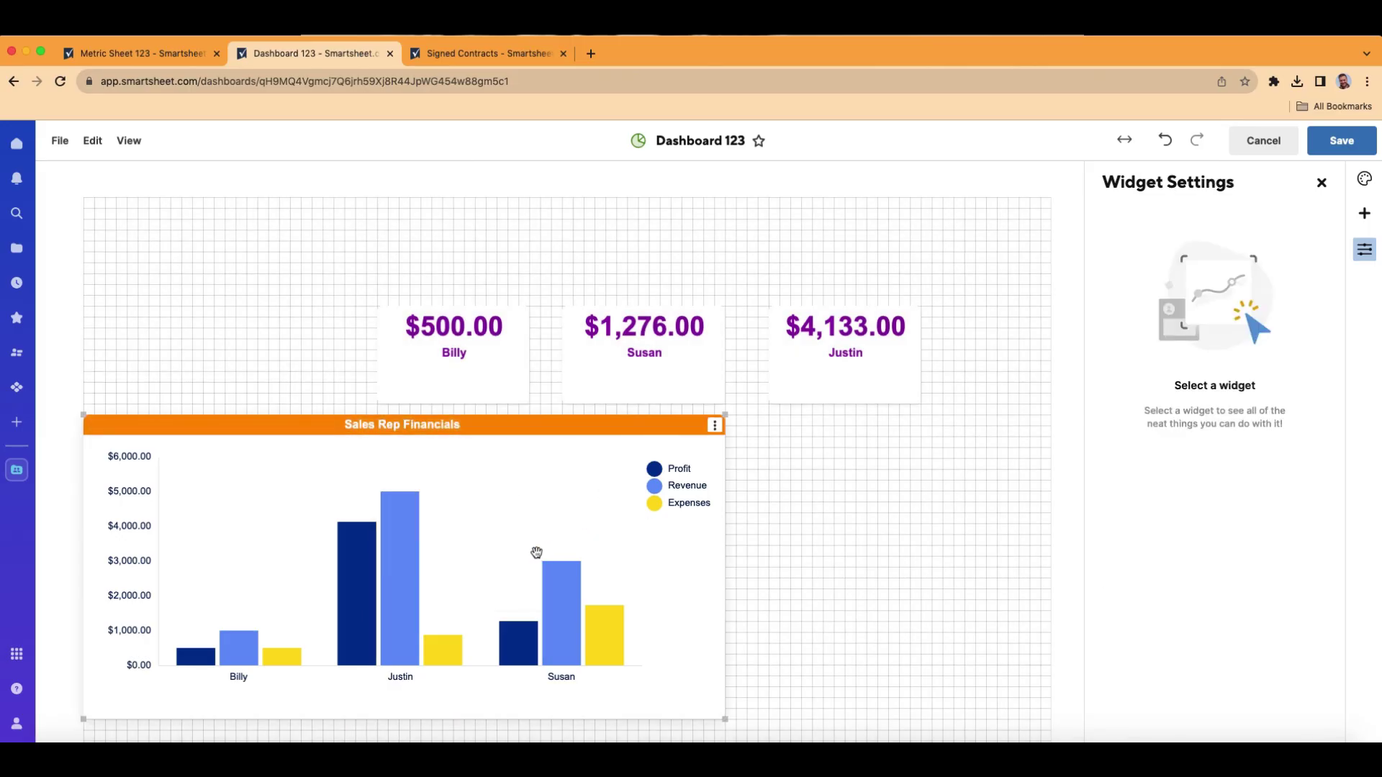
# Title the chart's horizontal axis "Sales Reps" and style that title in orange at size 14
pyautogui.click(542, 504)
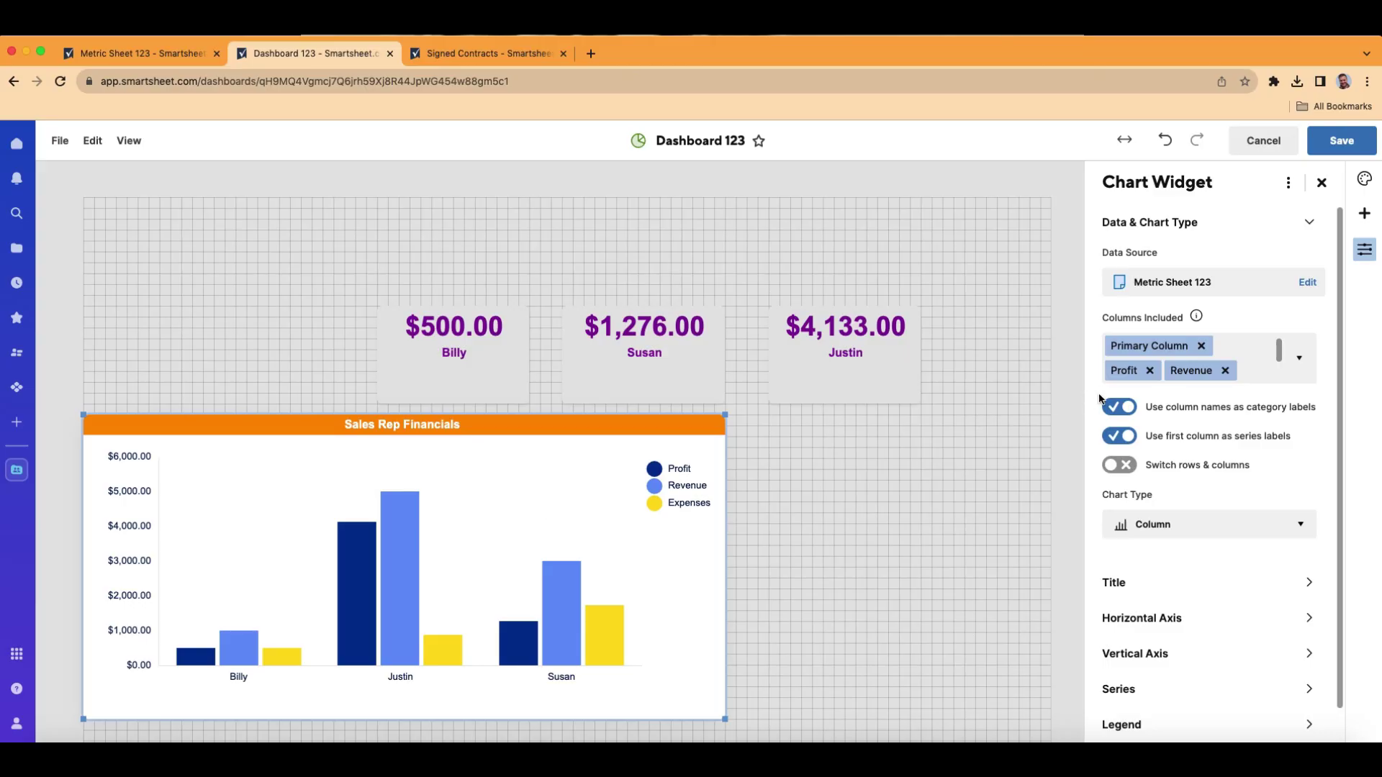
pyautogui.click(1156, 228)
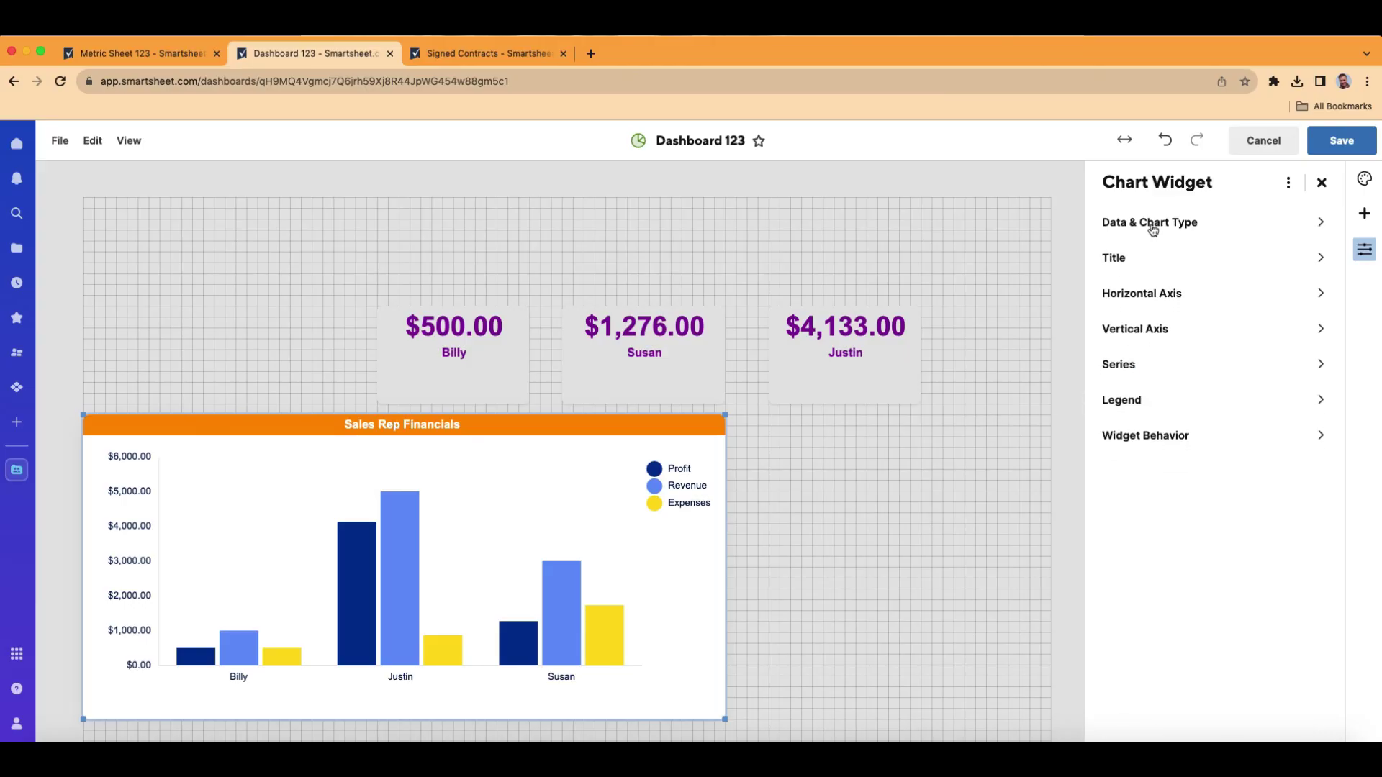
pyautogui.click(1149, 300)
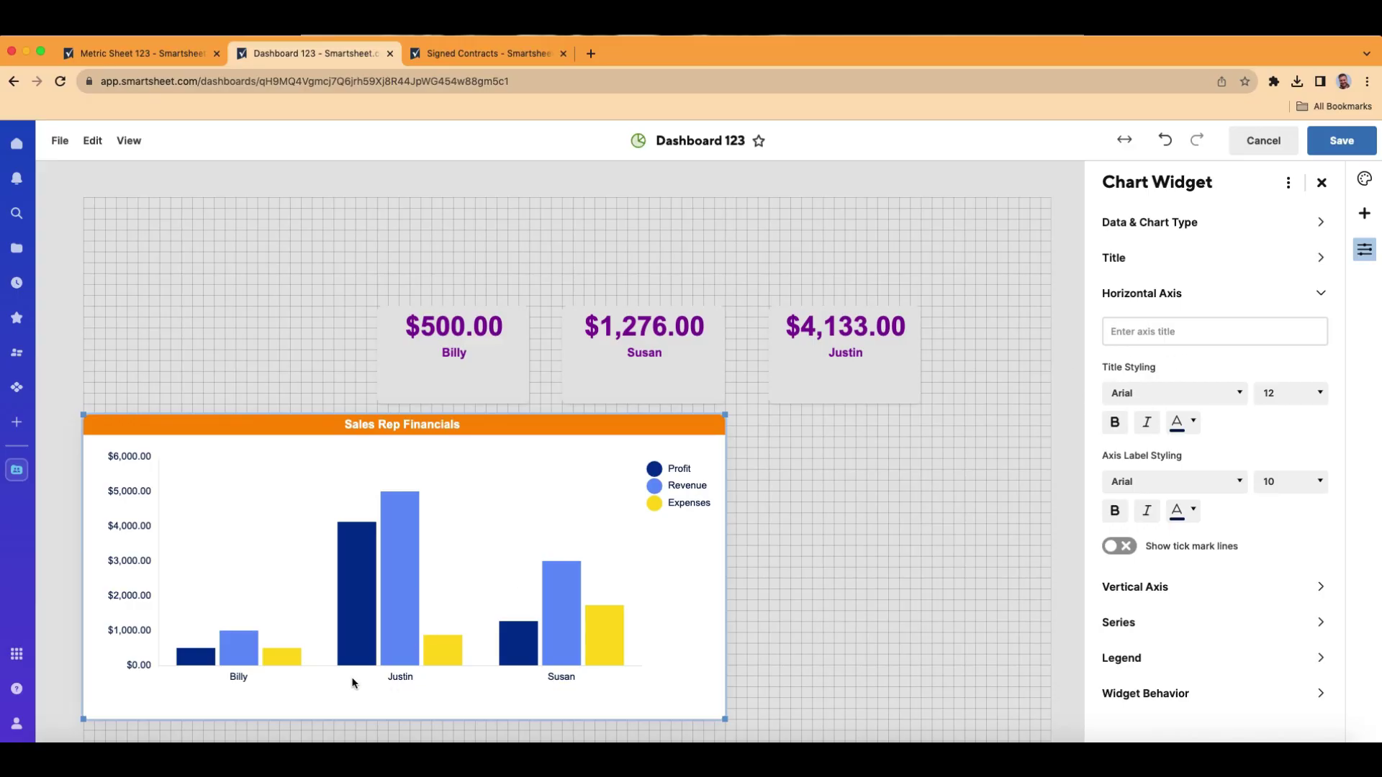
pyautogui.click(1229, 335)
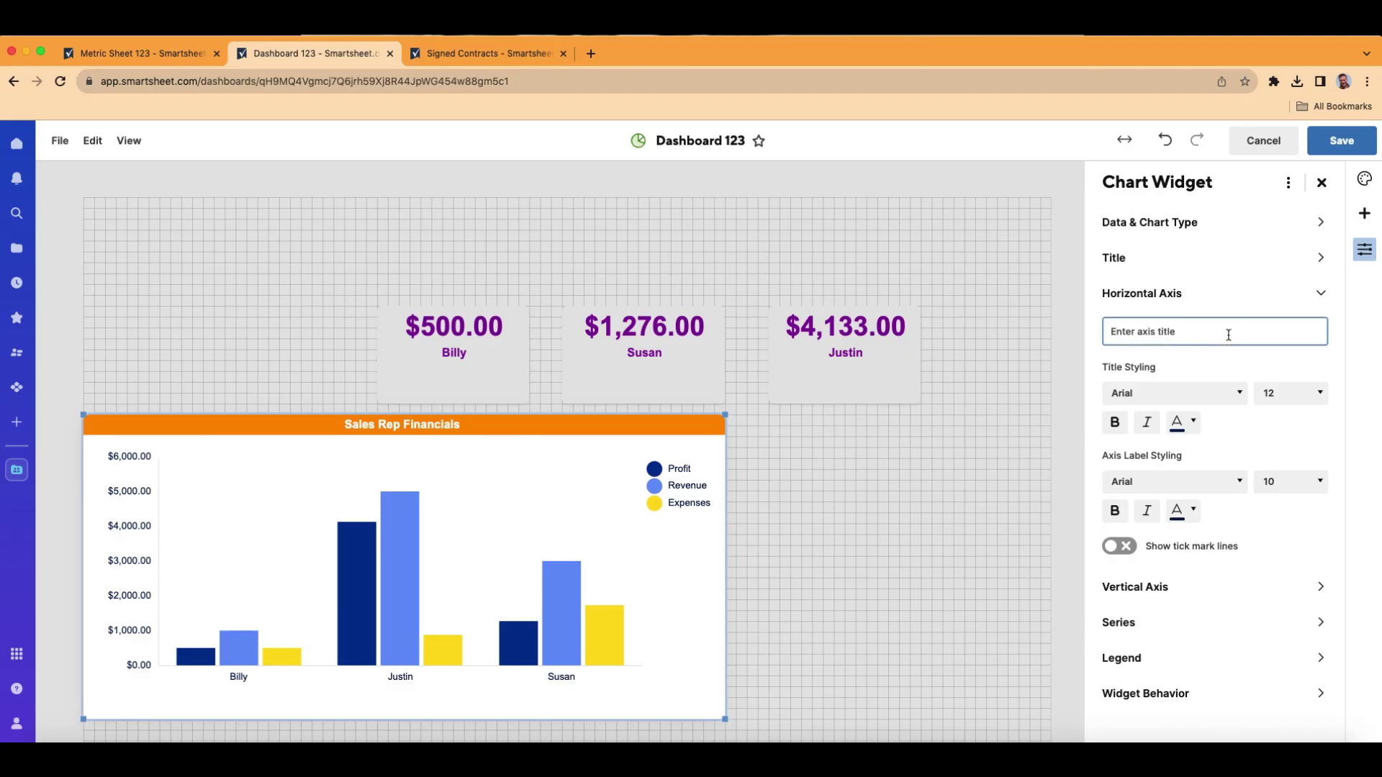
pyautogui.write('Sales Reps')
pyautogui.click(1309, 394)
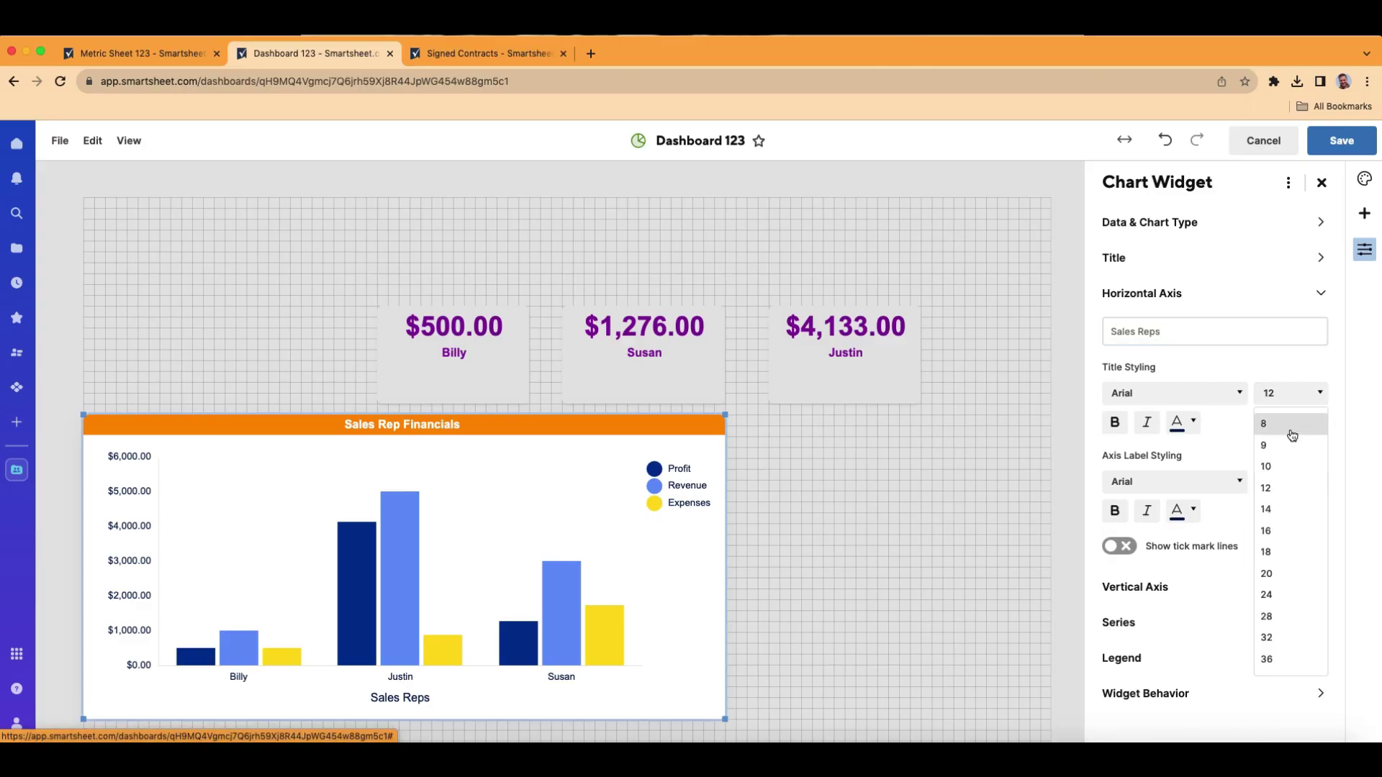
pyautogui.click(1288, 510)
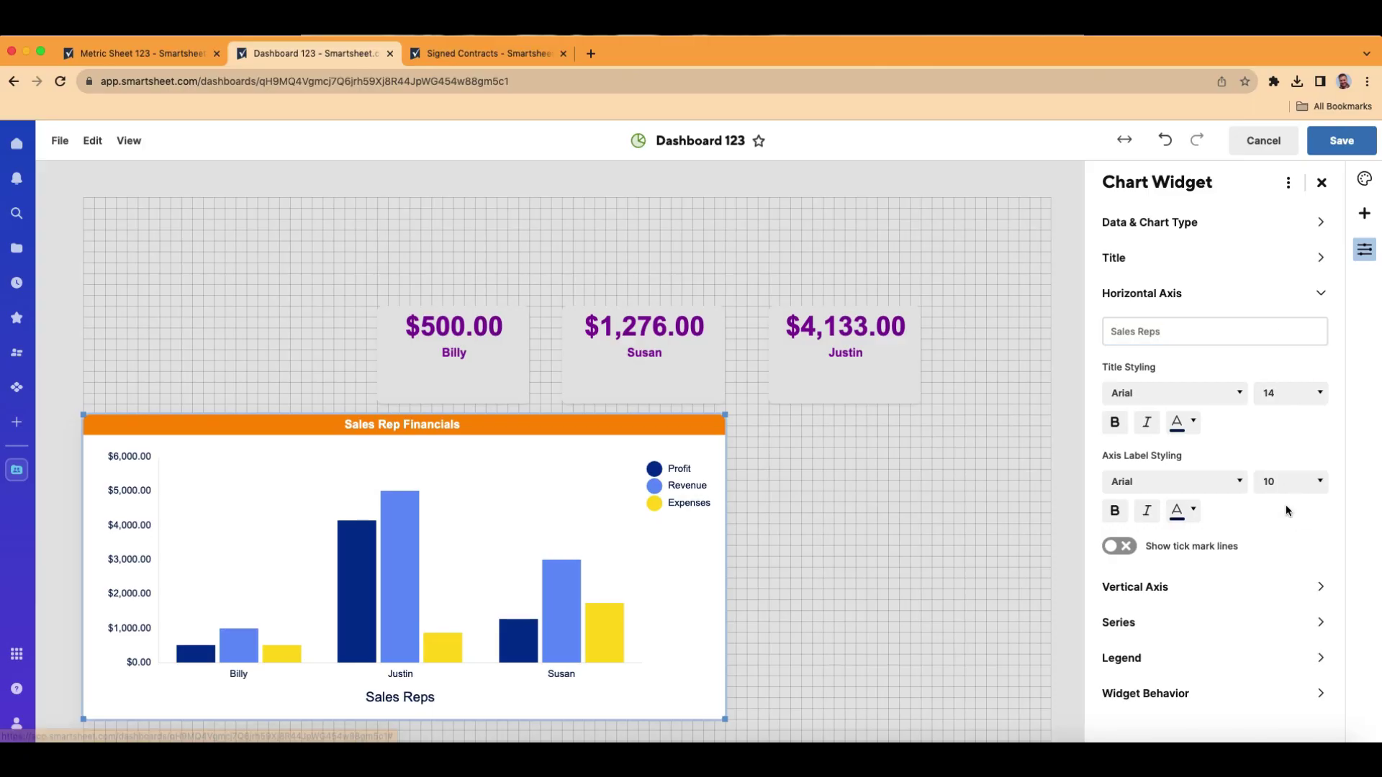
pyautogui.click(1184, 426)
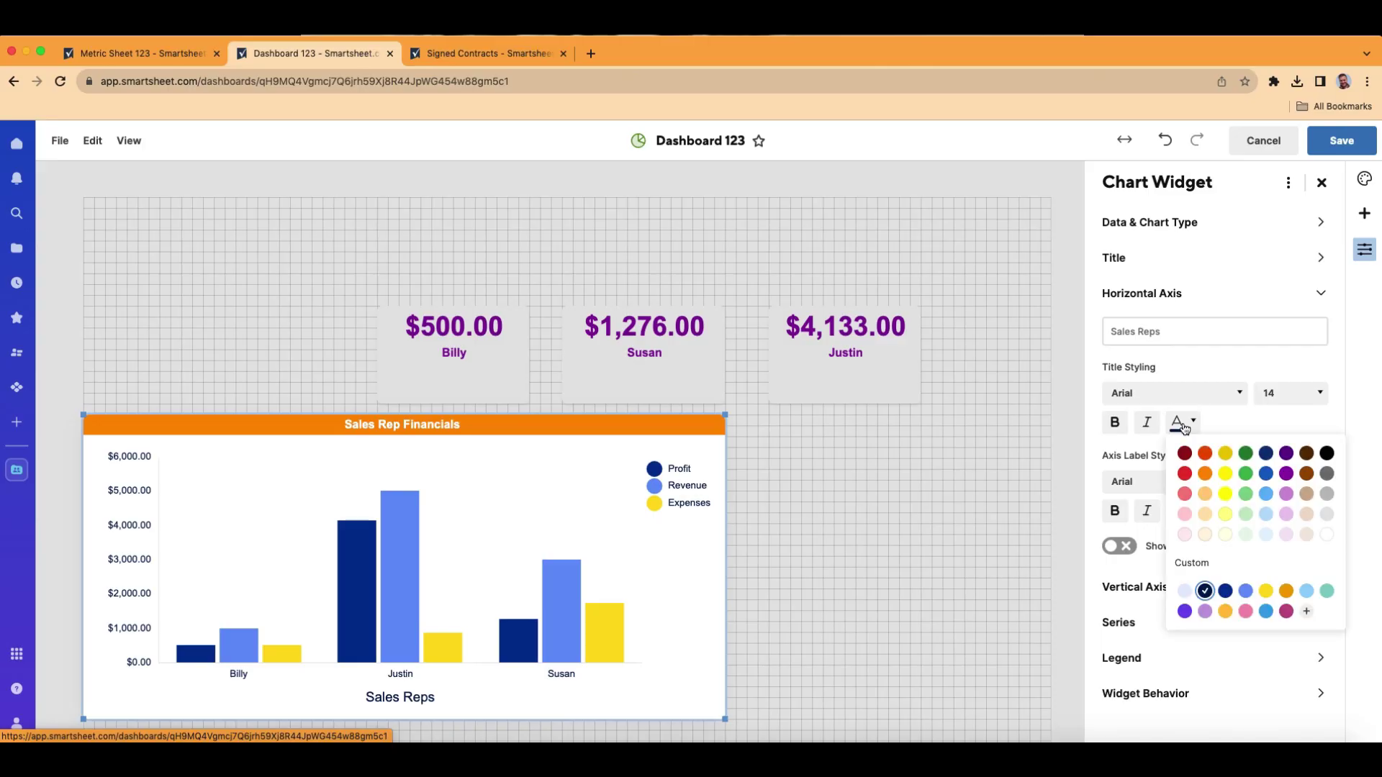
pyautogui.click(1204, 473)
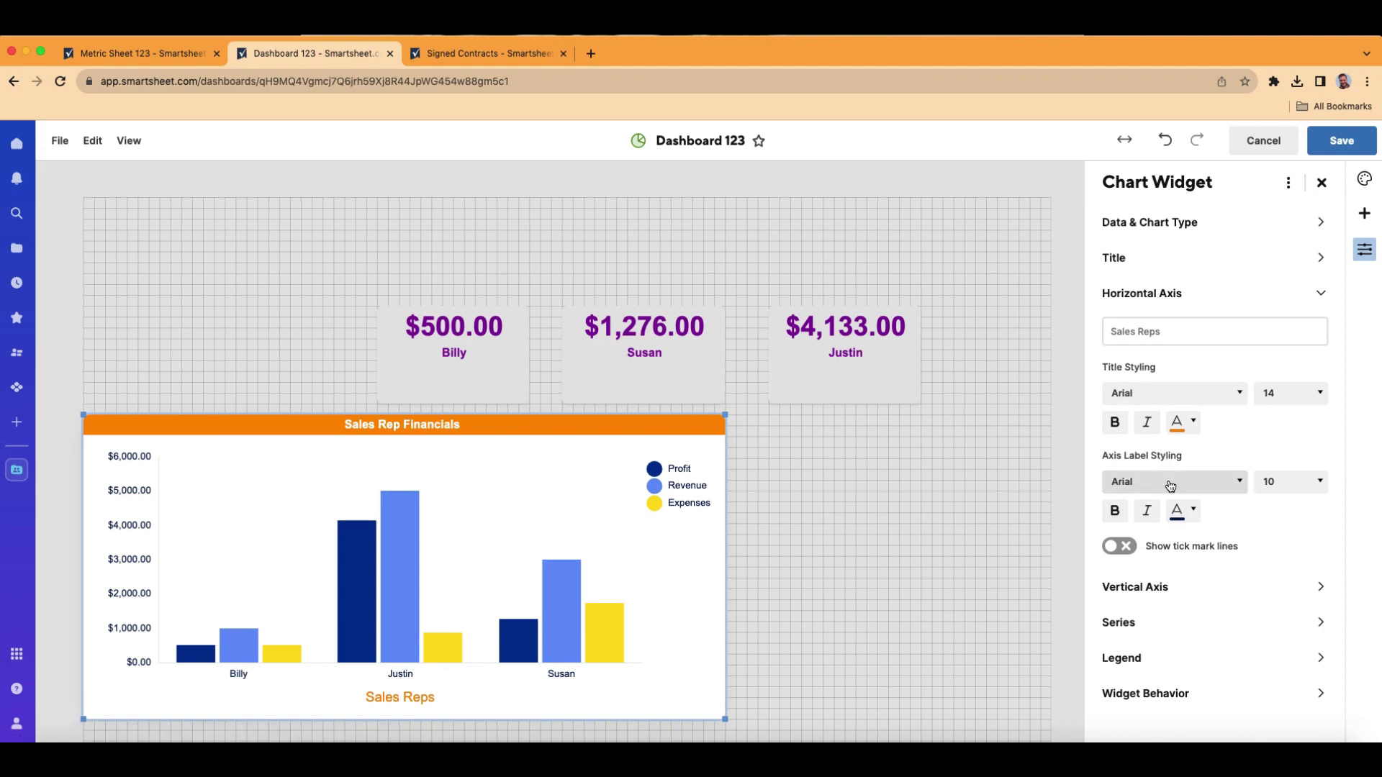
# Try showing tick mark lines for the horizontal axis, and turn them off again
pyautogui.click(1123, 549)
pyautogui.click(1123, 550)
pyautogui.click(1123, 550)
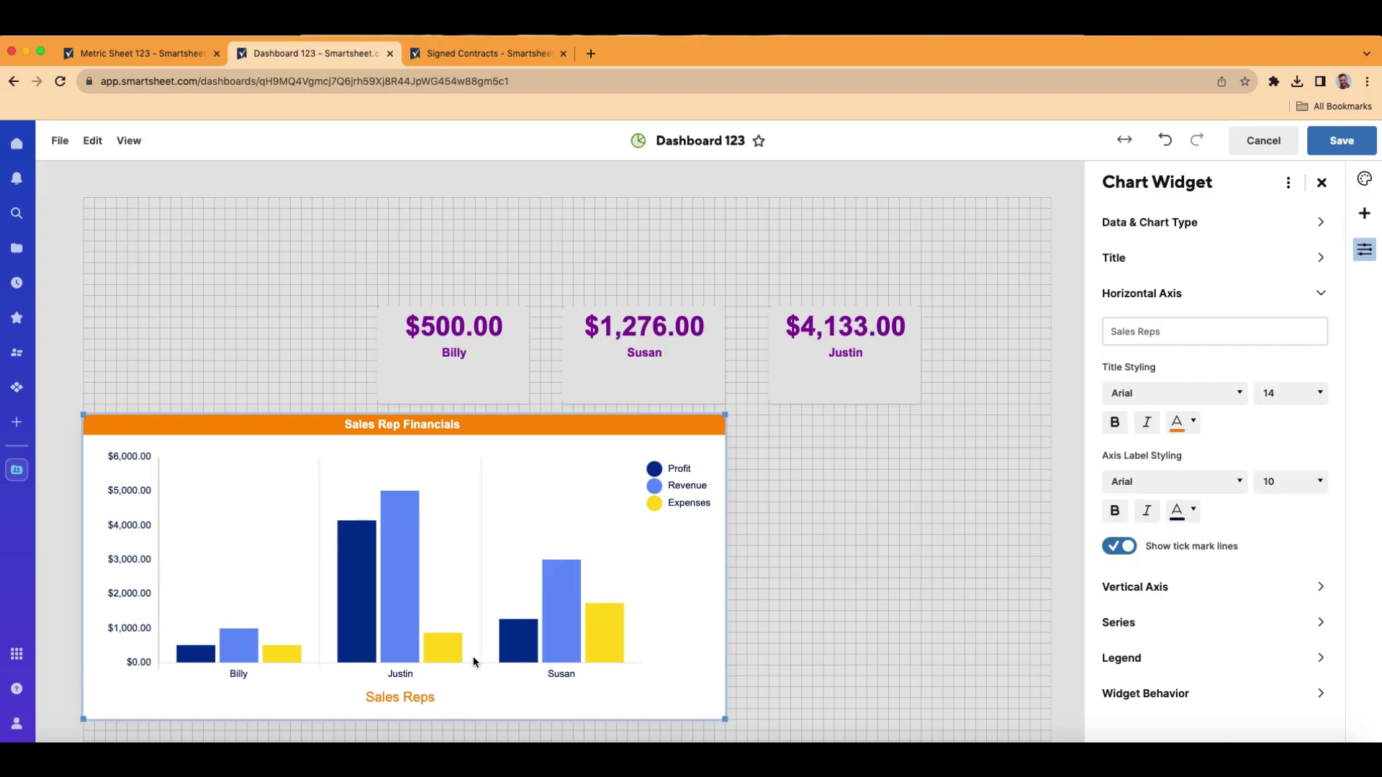
pyautogui.click(1116, 550)
# Set the horizontal axis labels to size 12 in black without italics
pyautogui.click(1316, 481)
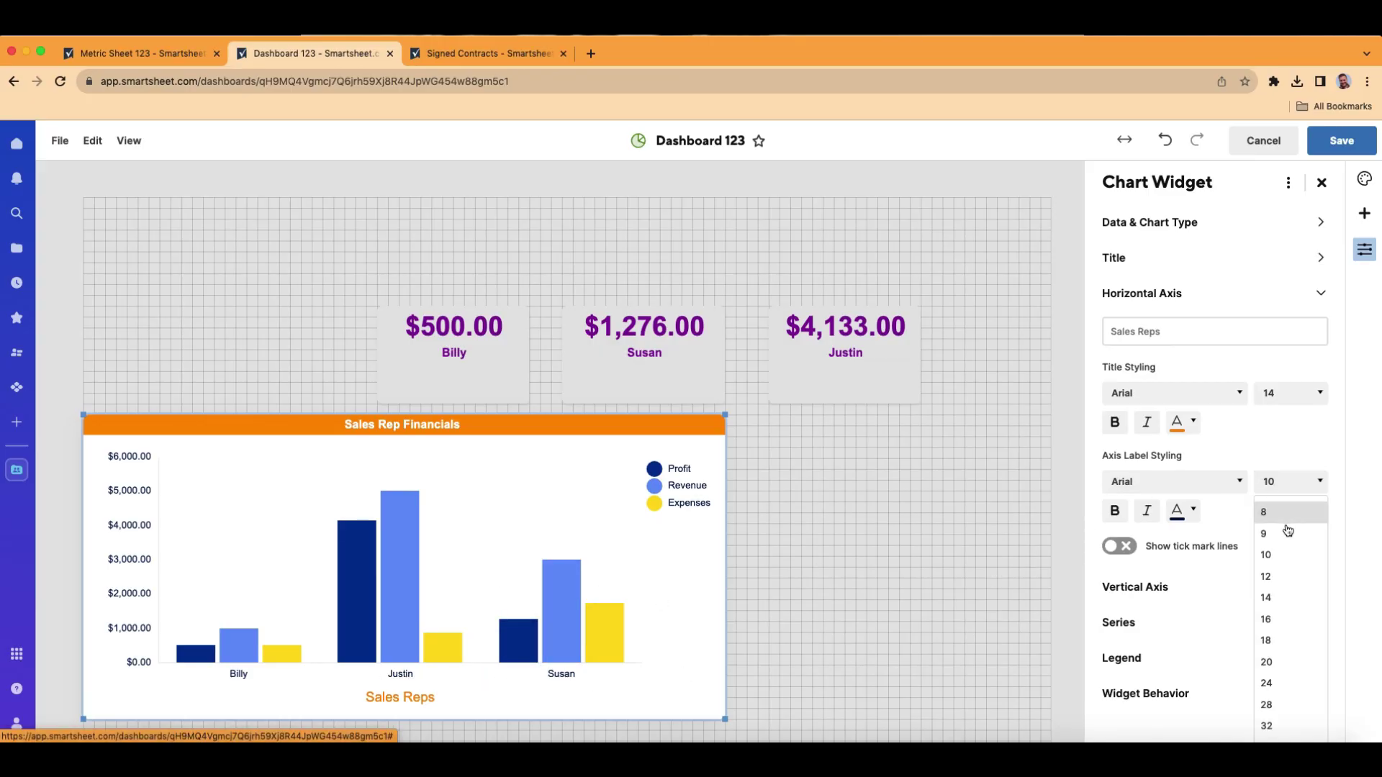
pyautogui.click(1282, 579)
pyautogui.click(1147, 510)
pyautogui.click(1178, 512)
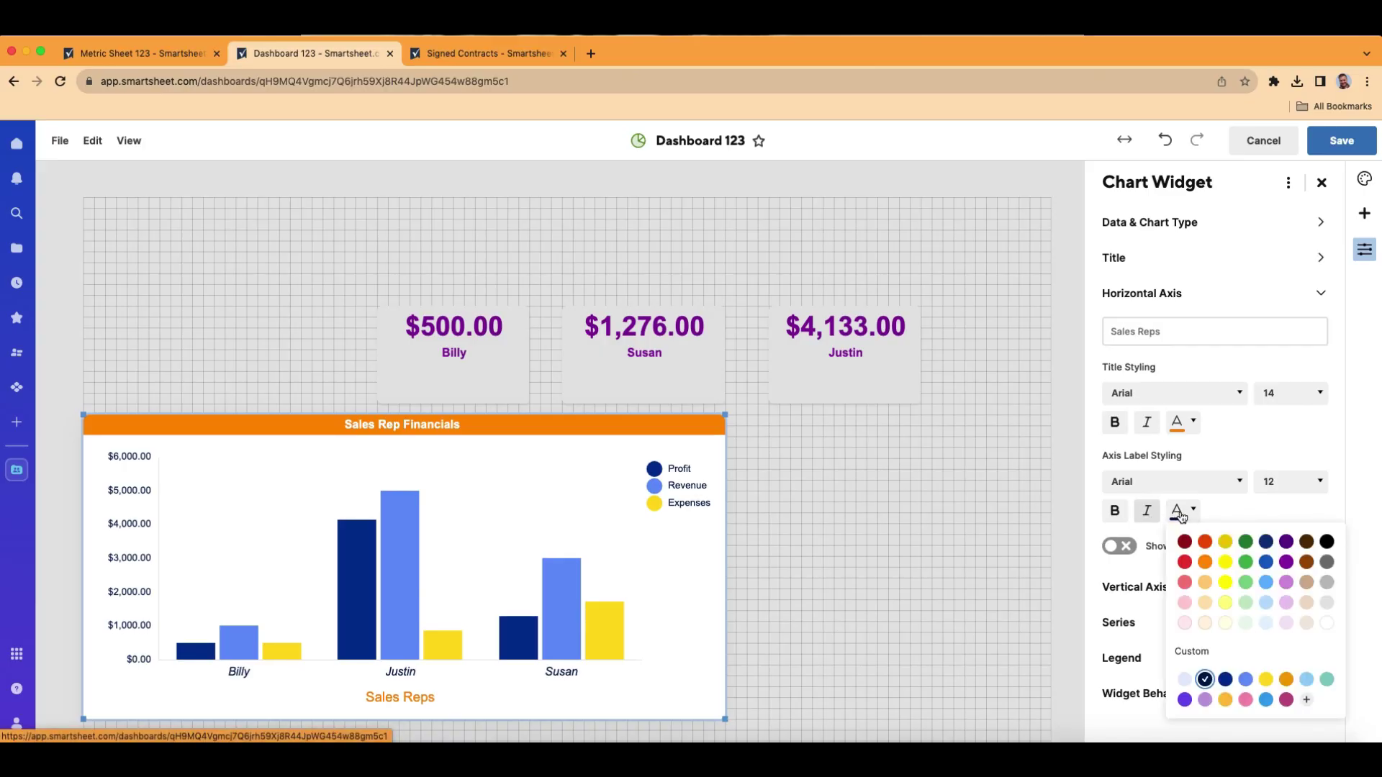
pyautogui.click(1326, 541)
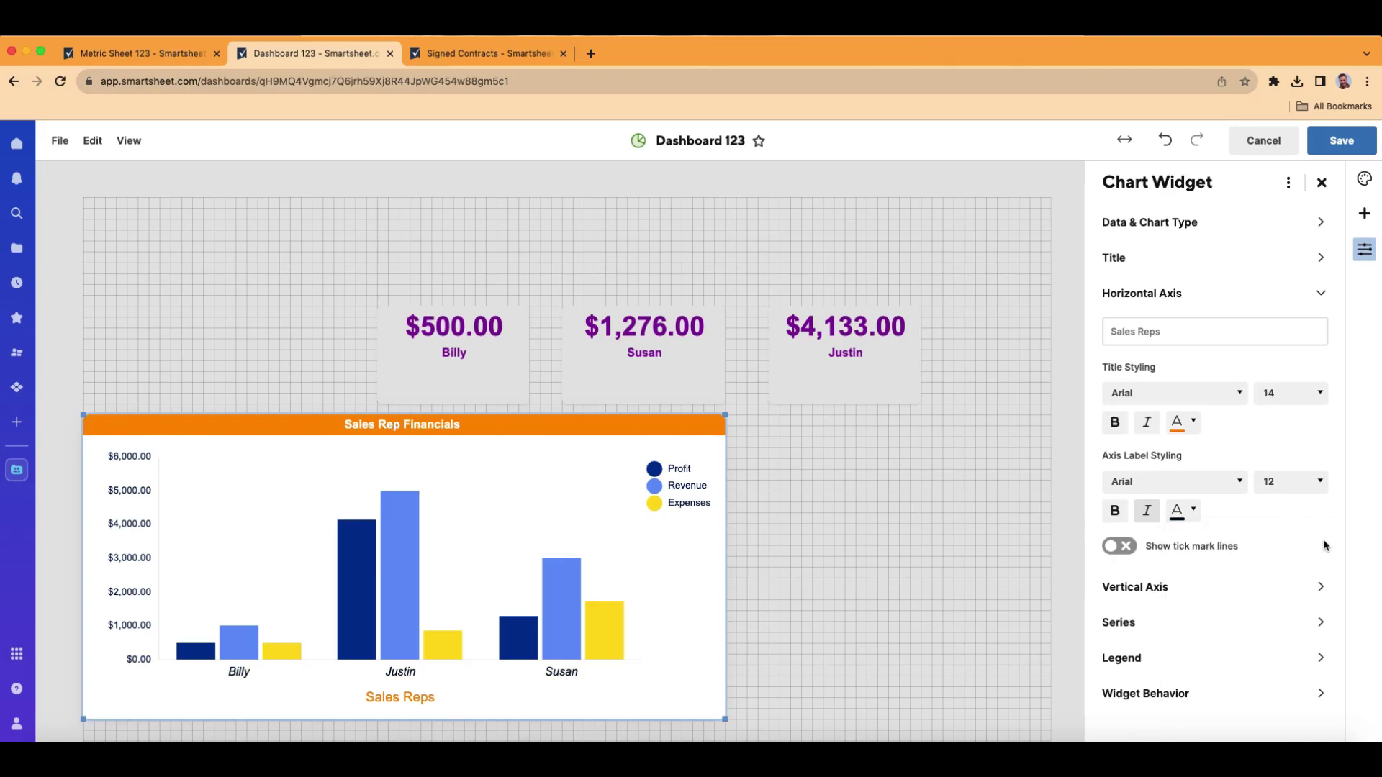
pyautogui.click(1147, 511)
pyautogui.click(1150, 294)
# Title the chart's vertical axis "Amounts" and style that title in black at size 14
pyautogui.click(1148, 328)
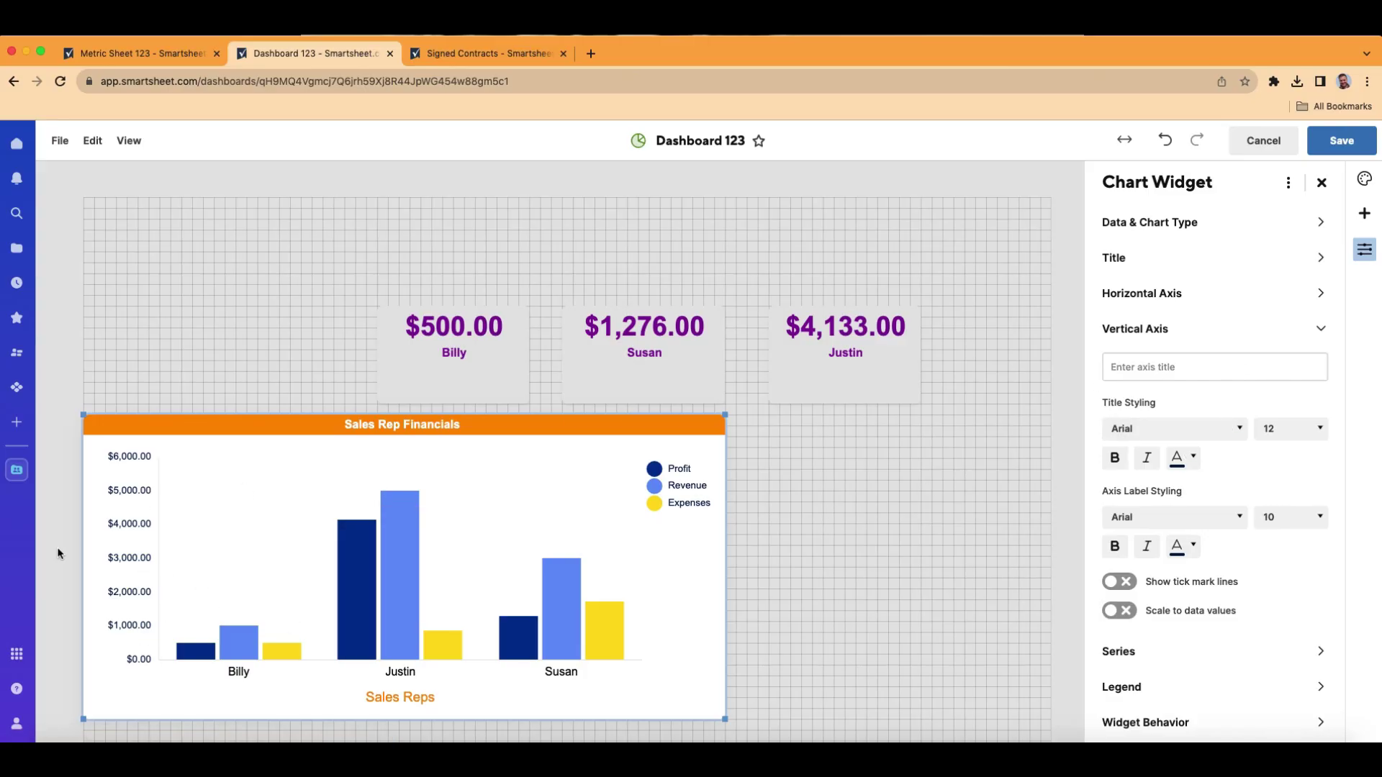
pyautogui.click(1182, 366)
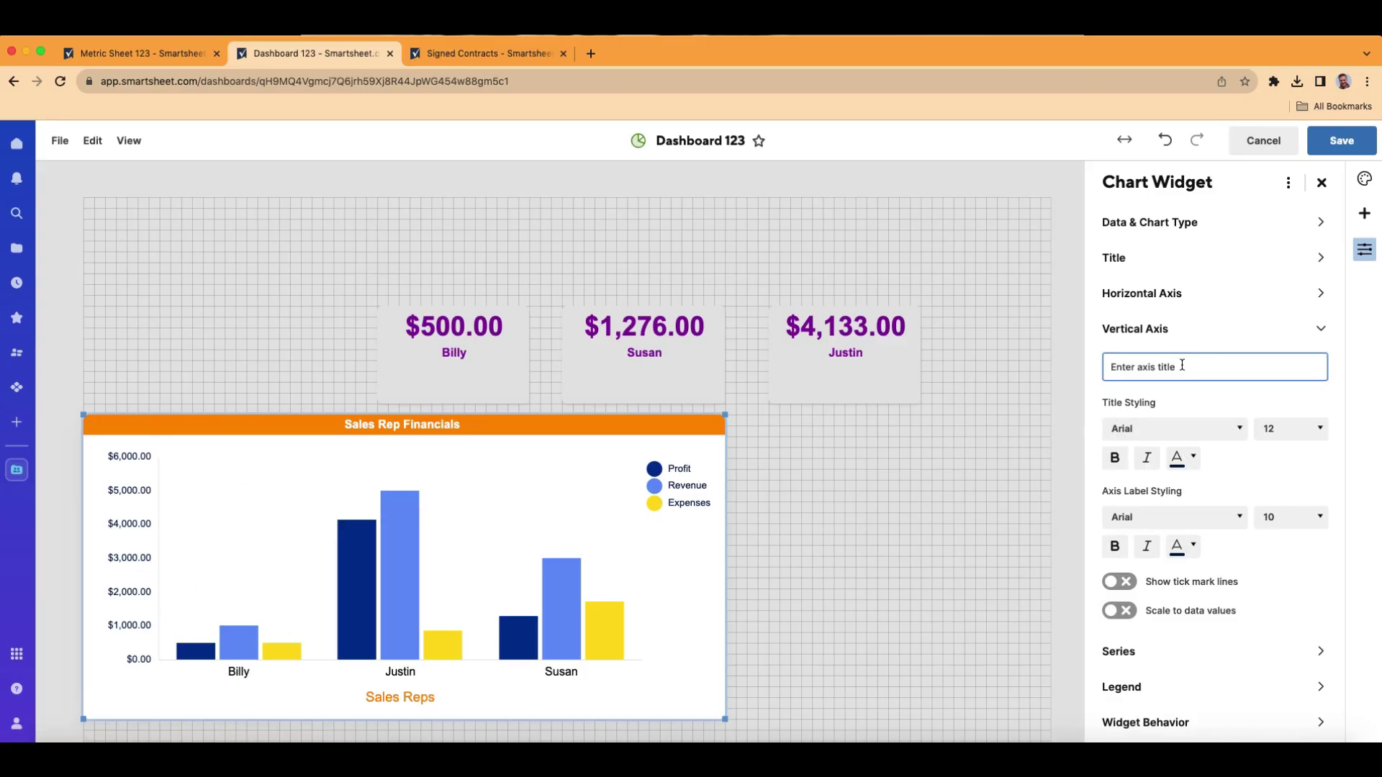
pyautogui.write('Amounts')
pyautogui.click(1306, 430)
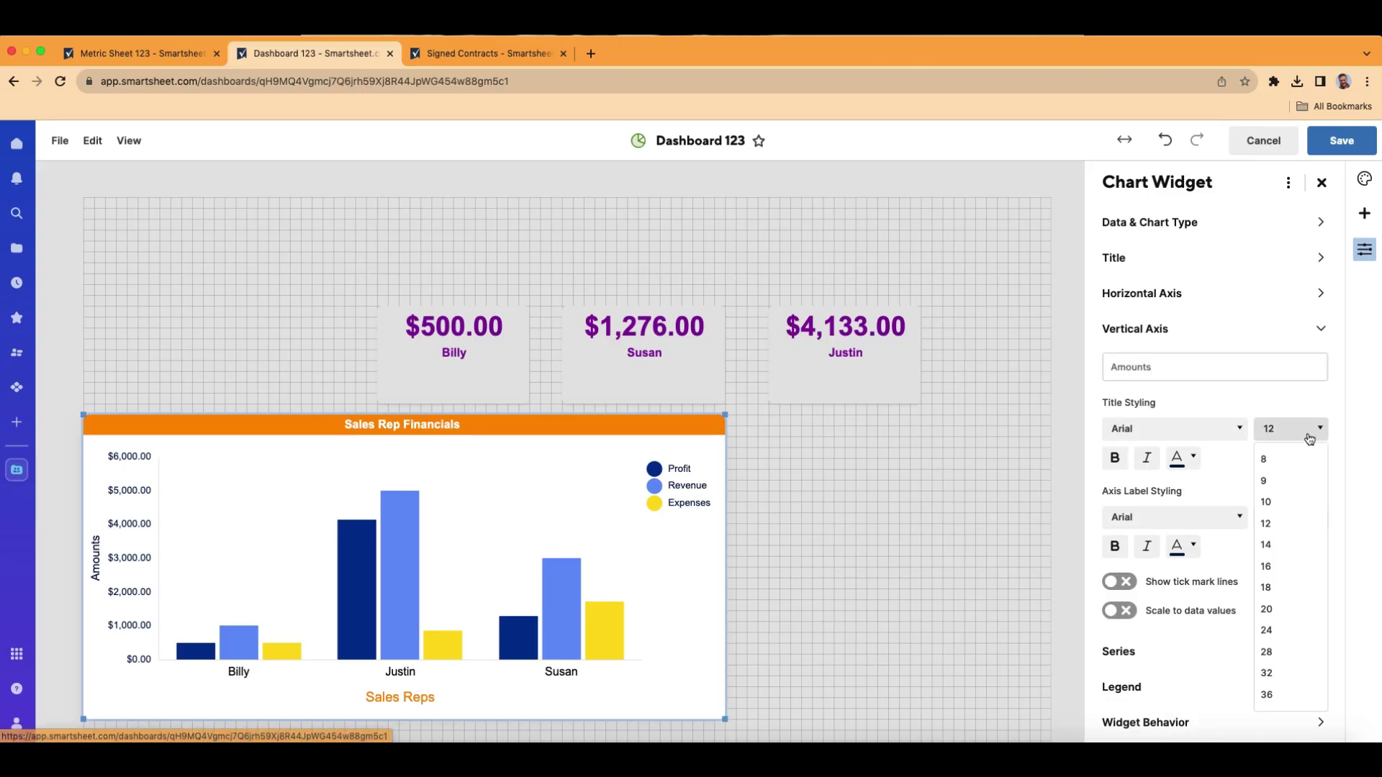
pyautogui.click(1302, 545)
pyautogui.click(1181, 458)
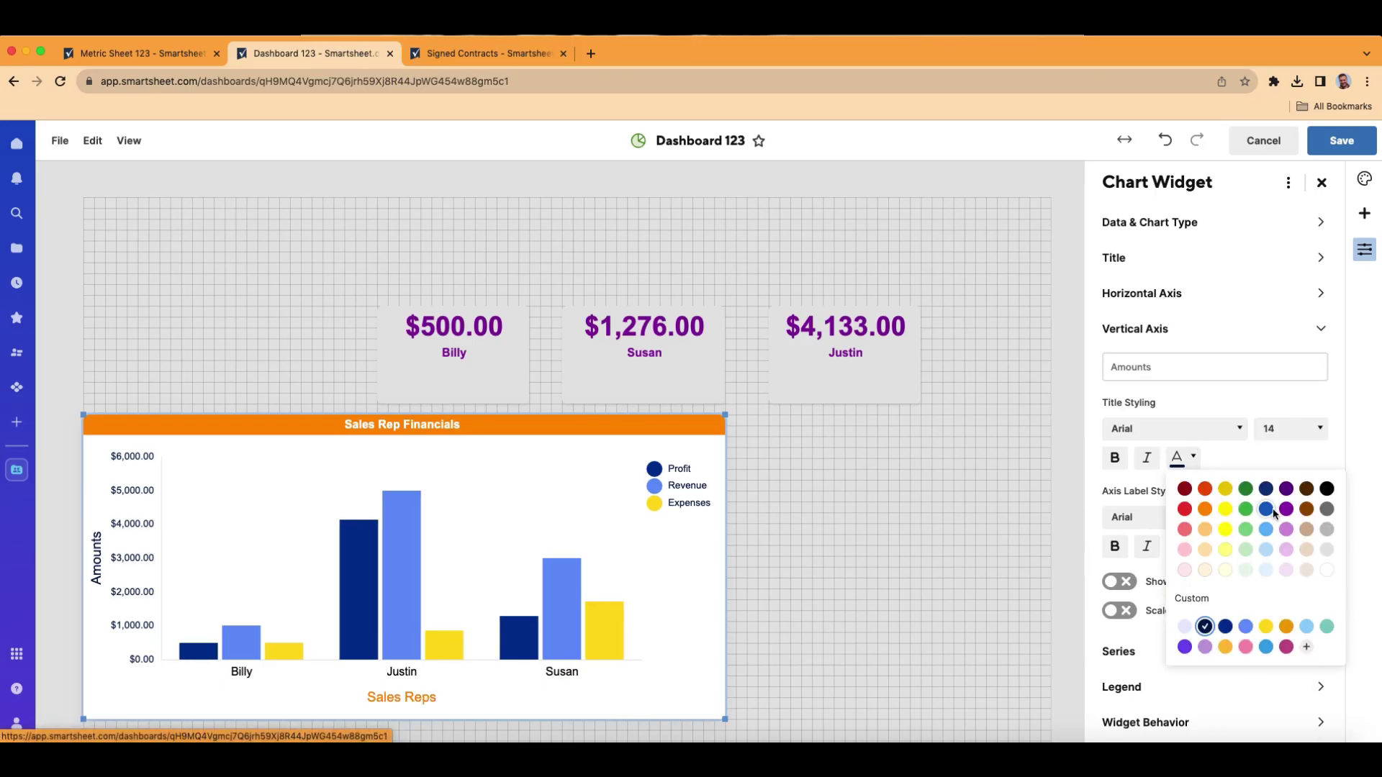
pyautogui.click(1324, 487)
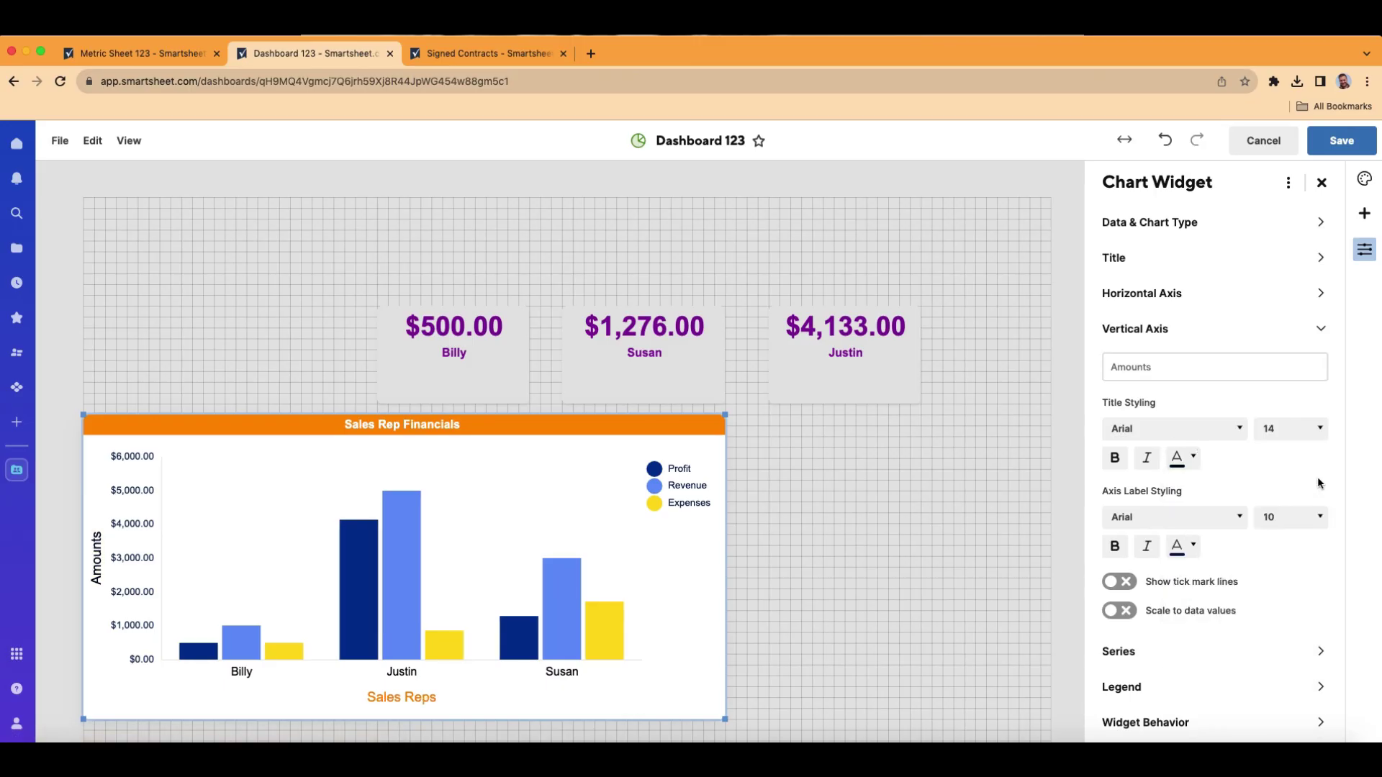
# Set the vertical axis labels to size 12 in black and show the axis's tick mark lines
pyautogui.click(1310, 521)
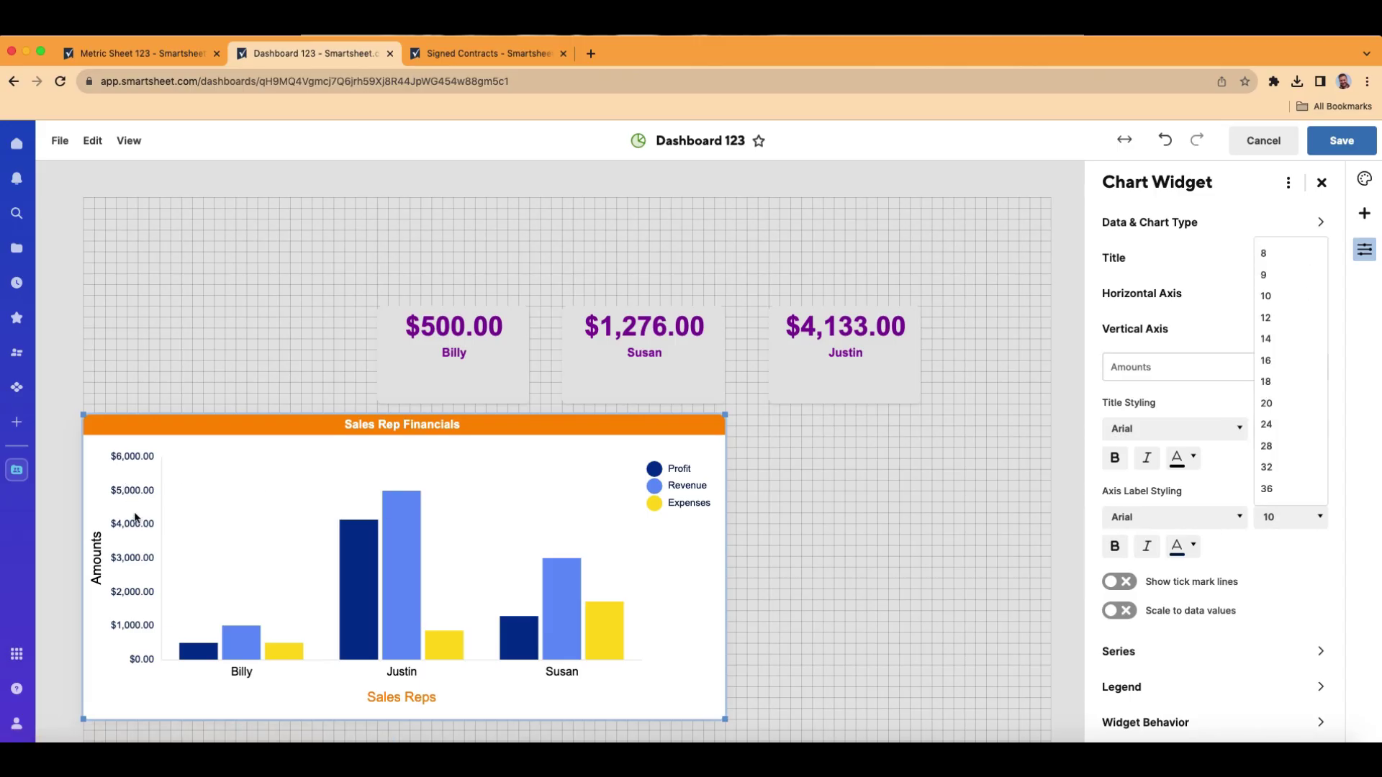
pyautogui.click(1271, 319)
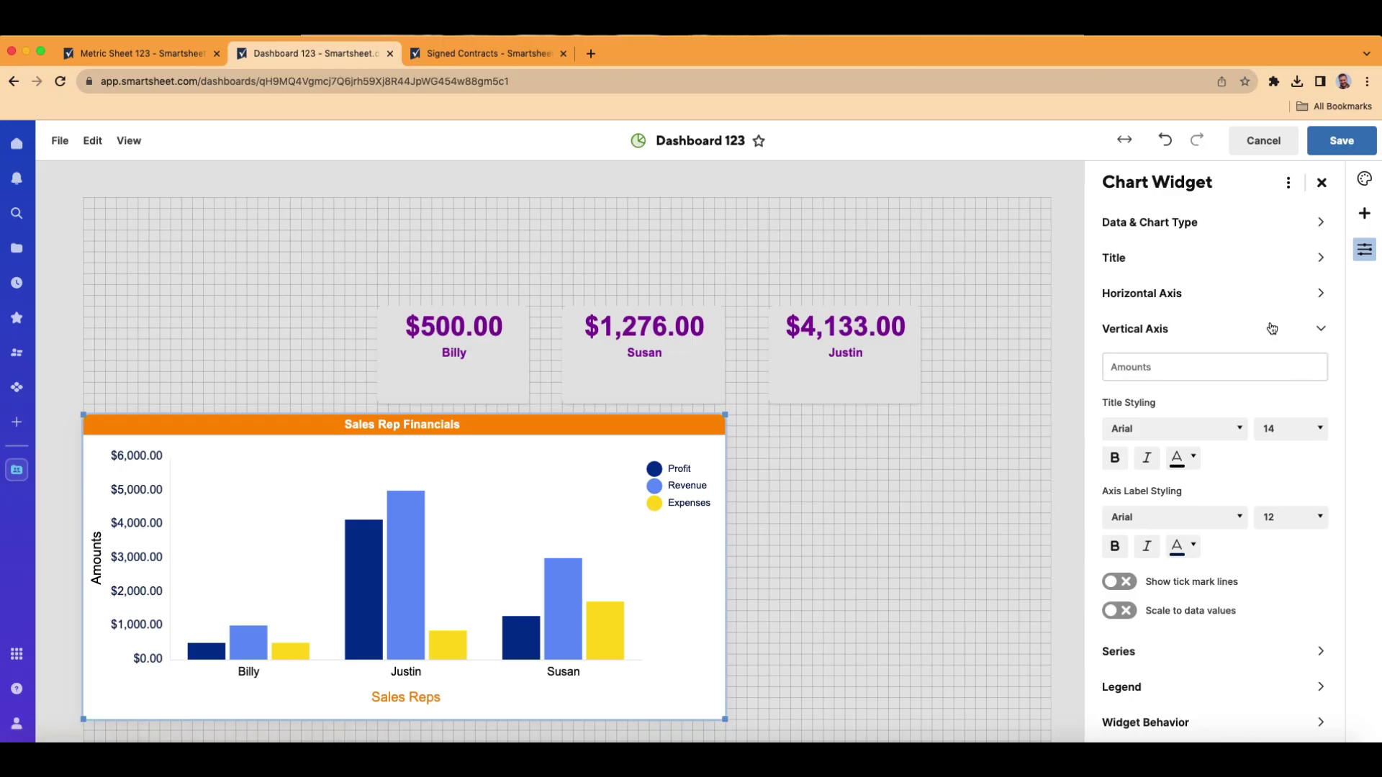
pyautogui.click(1188, 549)
pyautogui.click(1328, 360)
pyautogui.click(1121, 584)
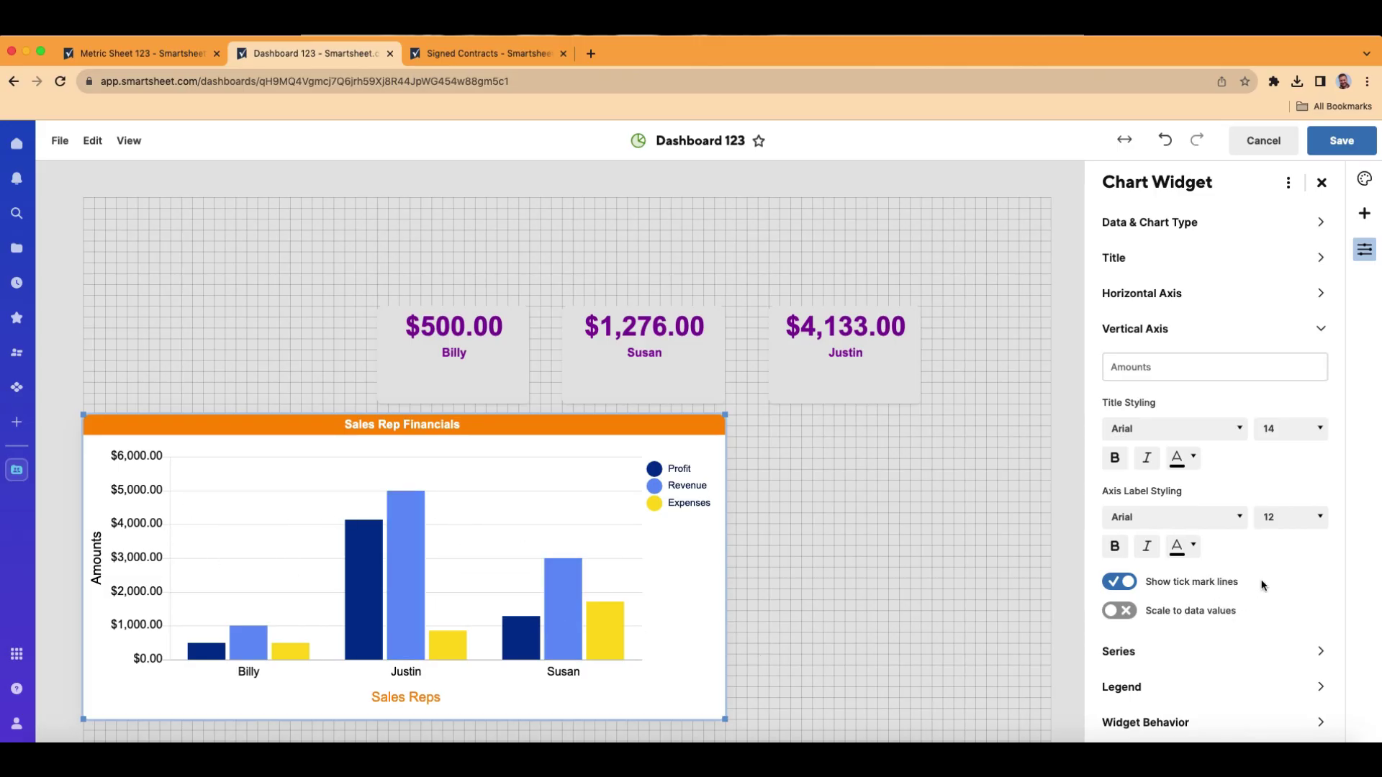
# Try scaling the vertical axis to the data values, turn the scaling off again, and collapse the axis settings
pyautogui.click(1118, 619)
pyautogui.click(1119, 612)
pyautogui.click(1119, 611)
pyautogui.click(1119, 611)
pyautogui.click(1119, 611)
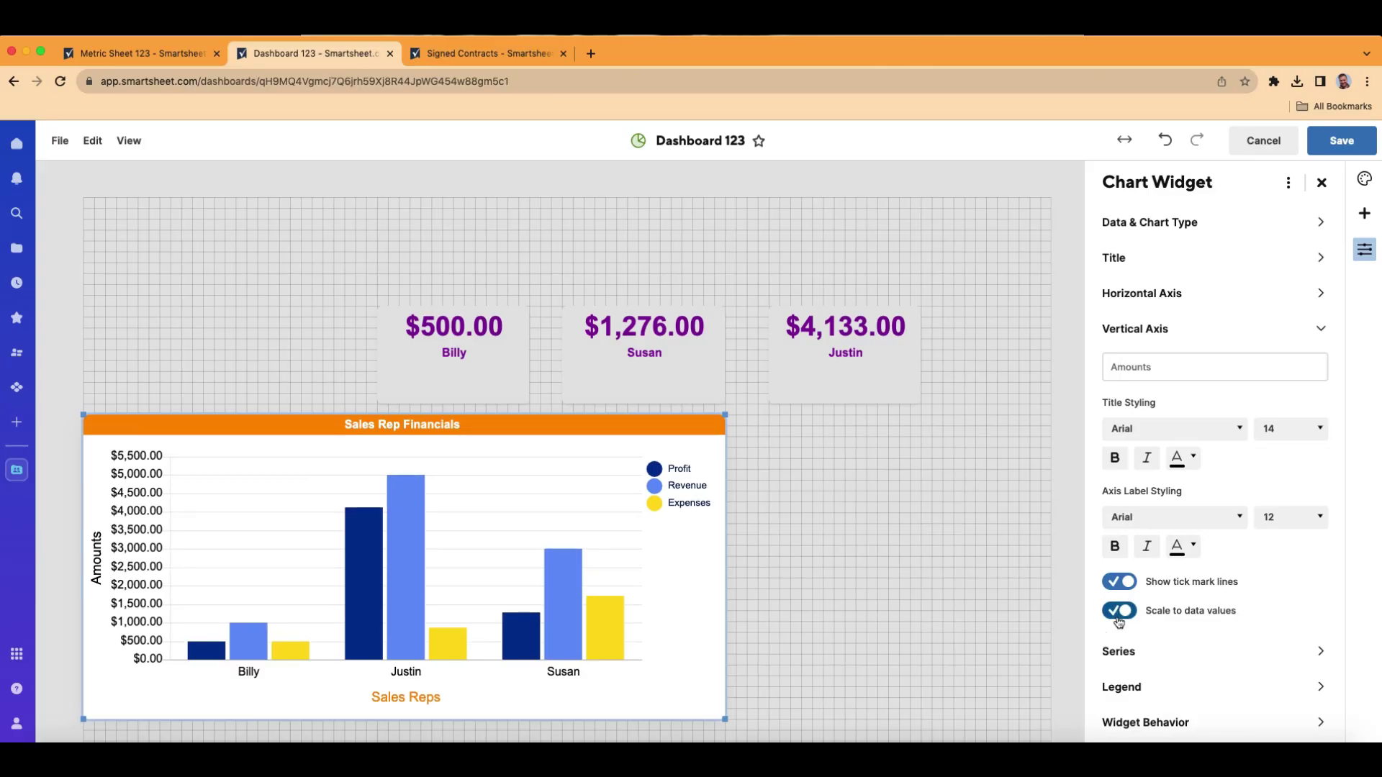
pyautogui.click(1119, 611)
pyautogui.click(1119, 611)
pyautogui.click(1118, 611)
pyautogui.click(1119, 611)
pyautogui.click(1118, 611)
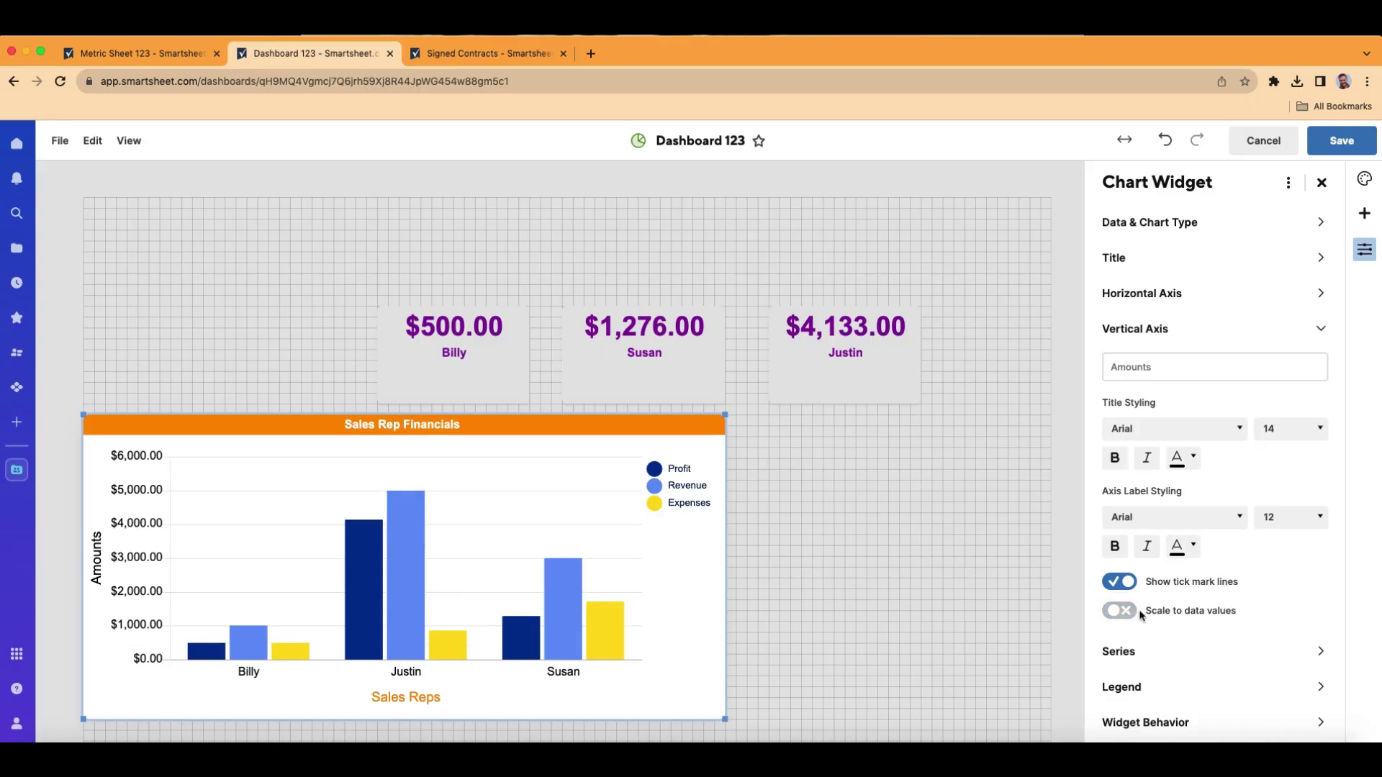
pyautogui.click(1141, 331)
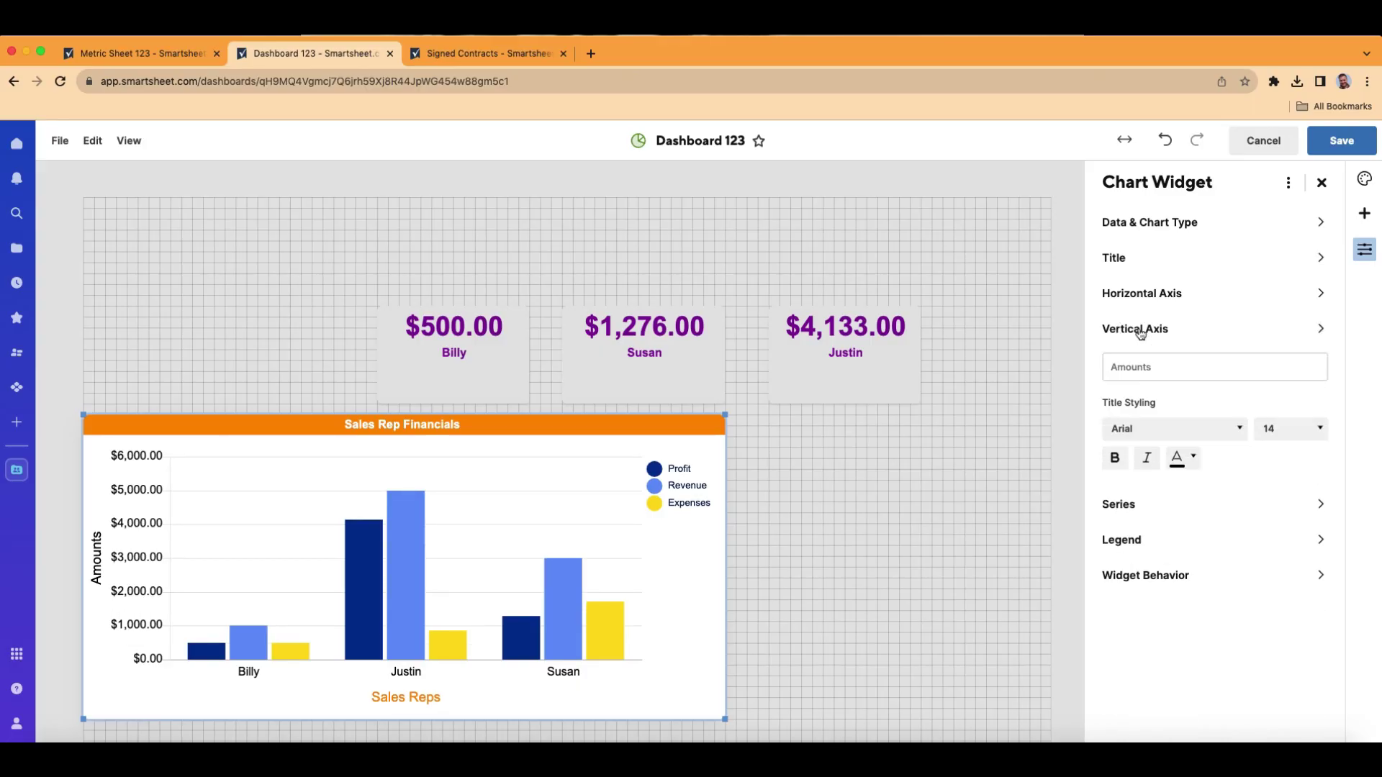
pyautogui.click(1141, 331)
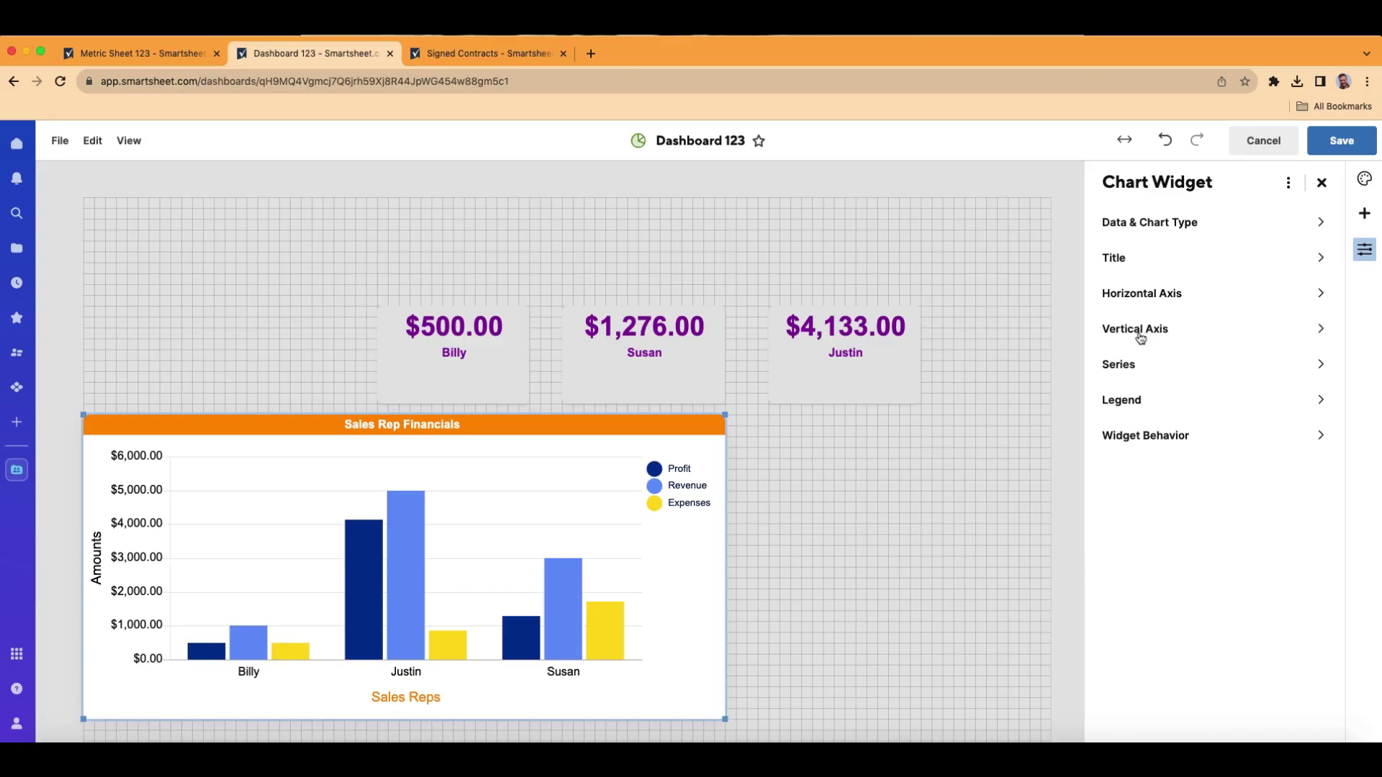
# Change the color of the chart's Profit series to red-orange
pyautogui.click(1131, 370)
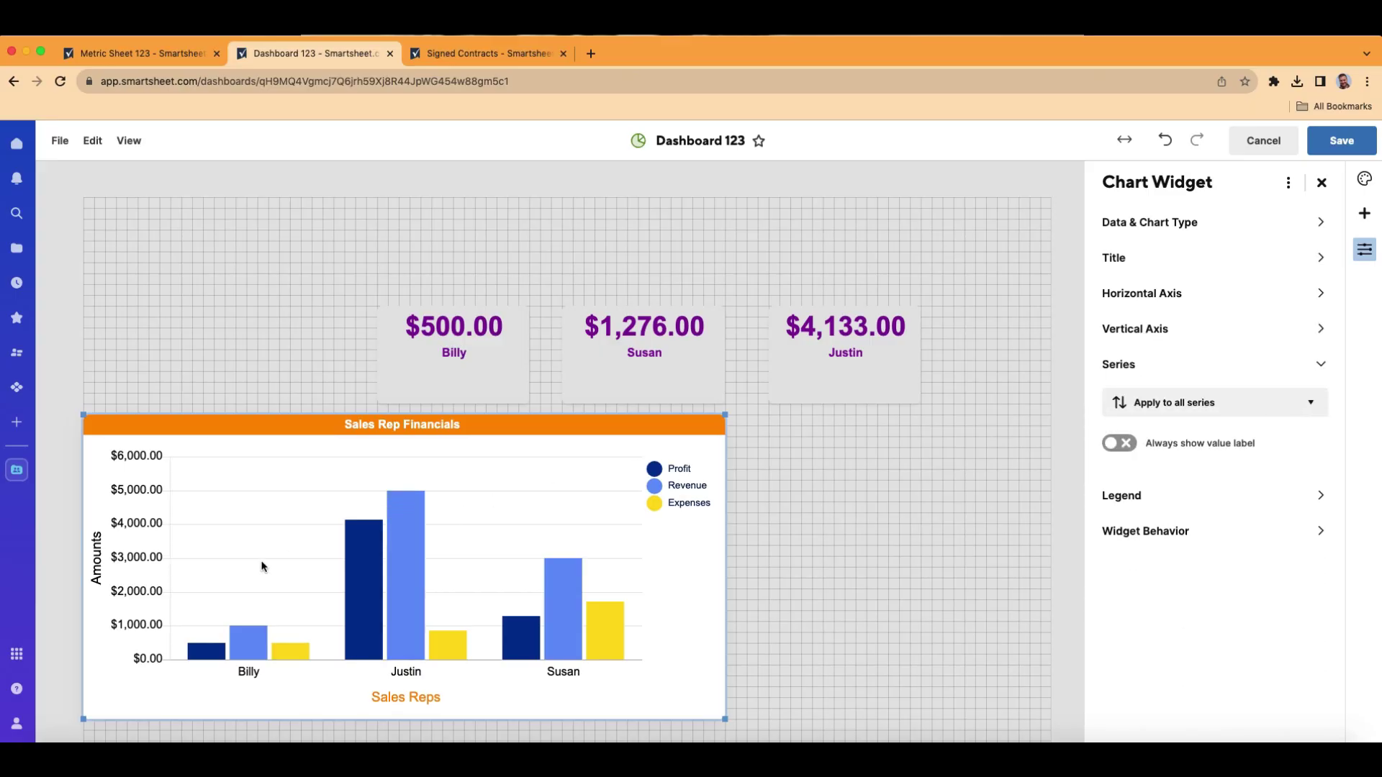
pyautogui.moveTo(519, 635)
pyautogui.click(1218, 409)
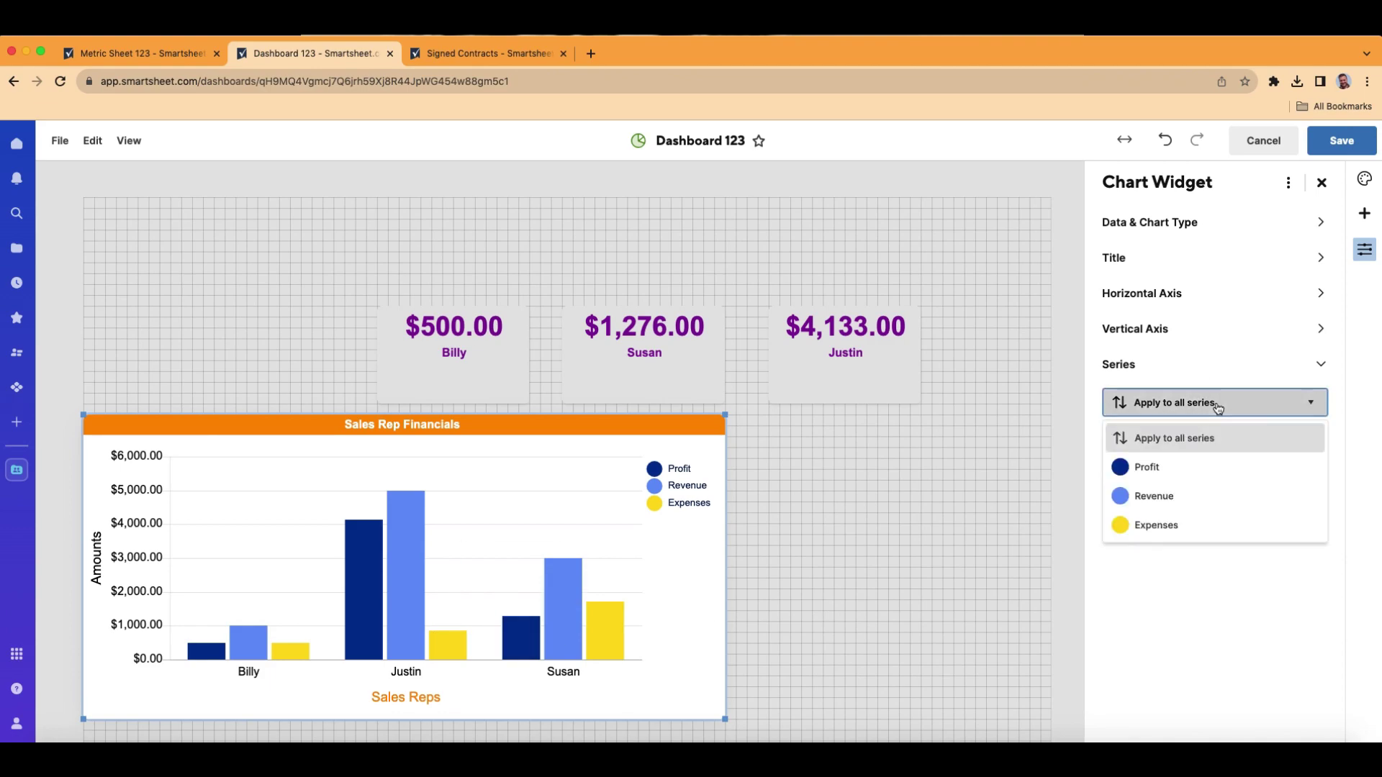
pyautogui.click(1164, 470)
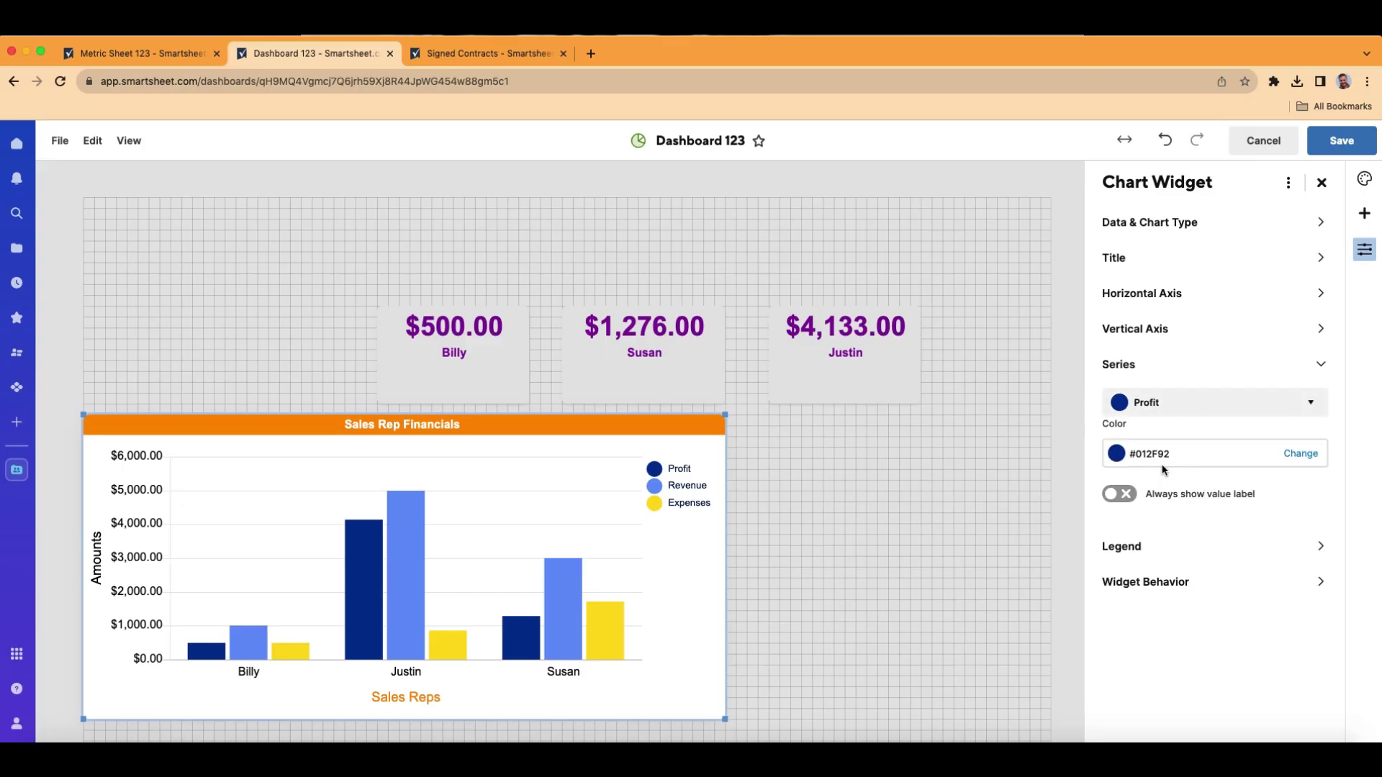
pyautogui.click(1292, 455)
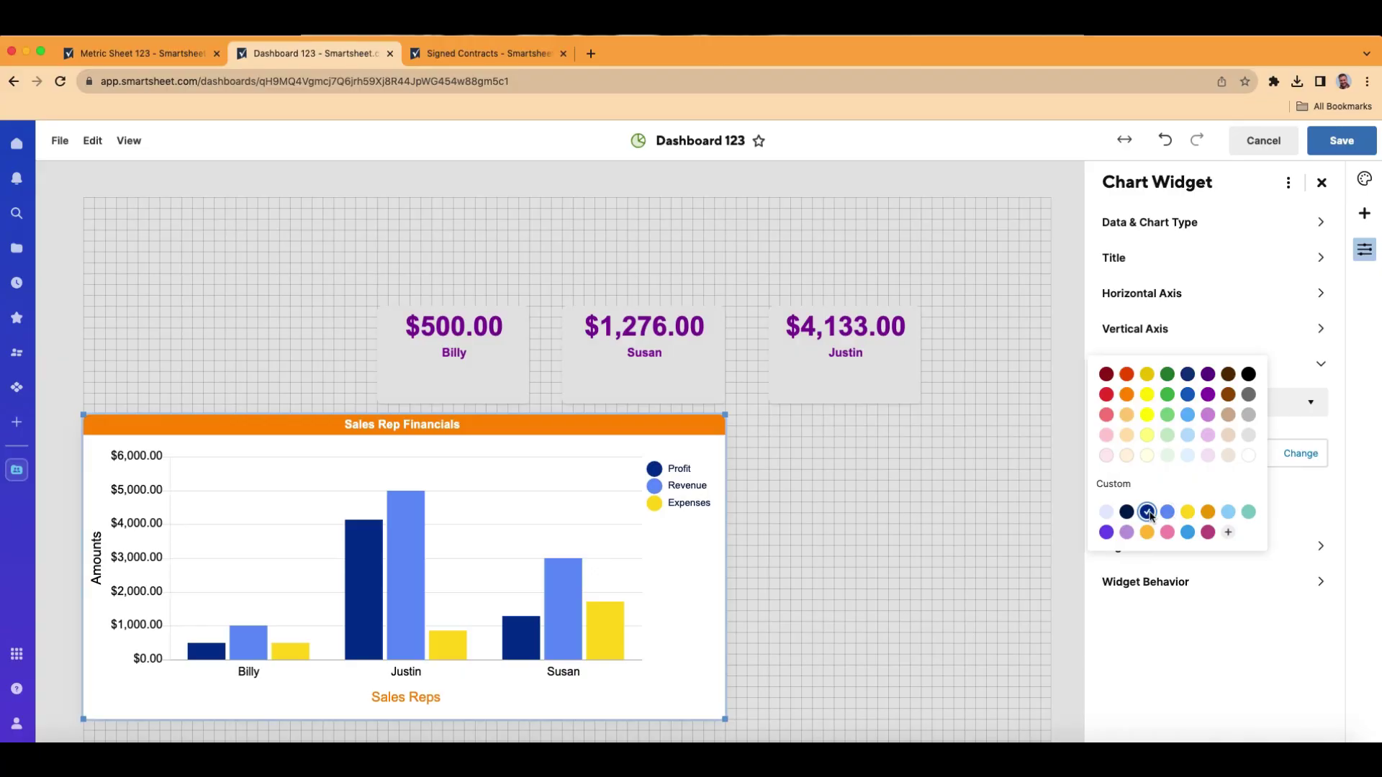
pyautogui.click(1127, 375)
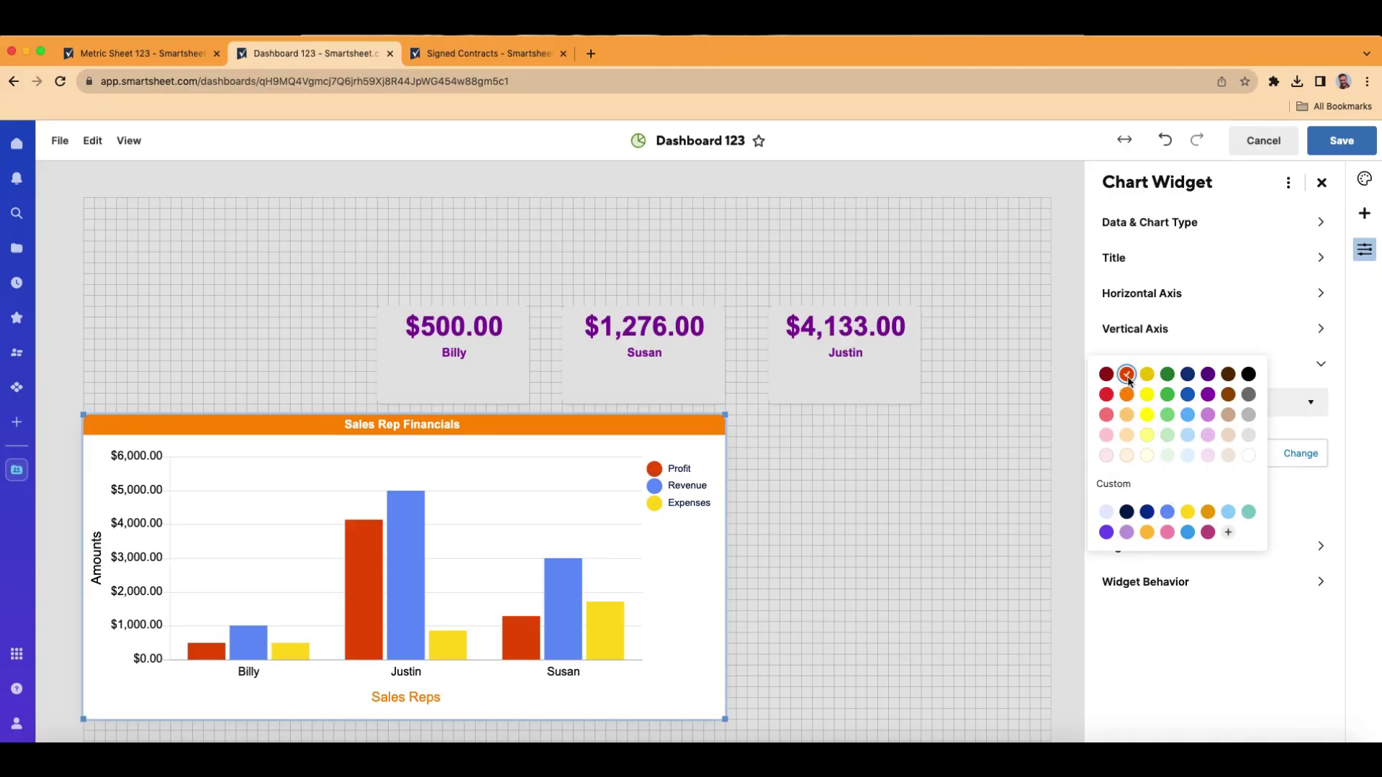
# Change the color of the chart's Revenue series to orange #FF8D00
pyautogui.click(1112, 620)
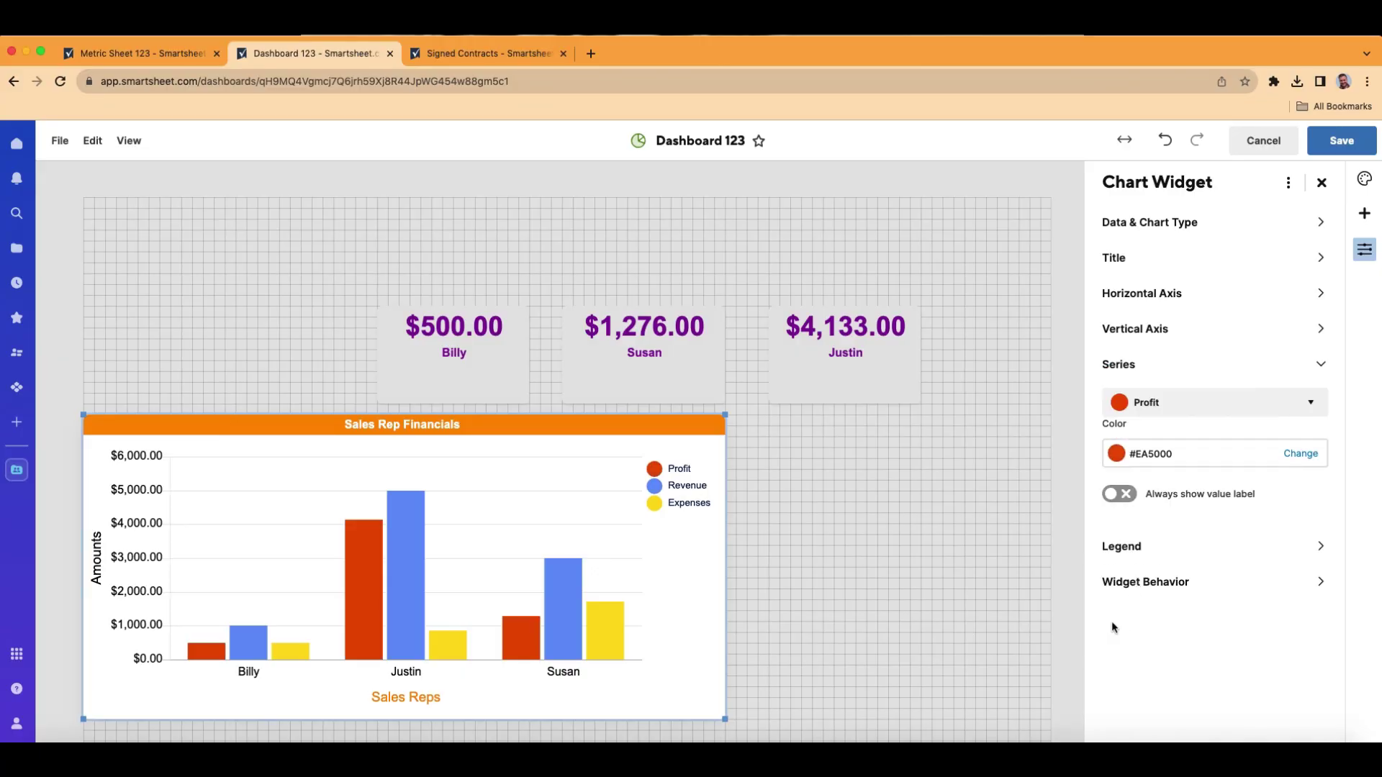
pyautogui.click(1213, 410)
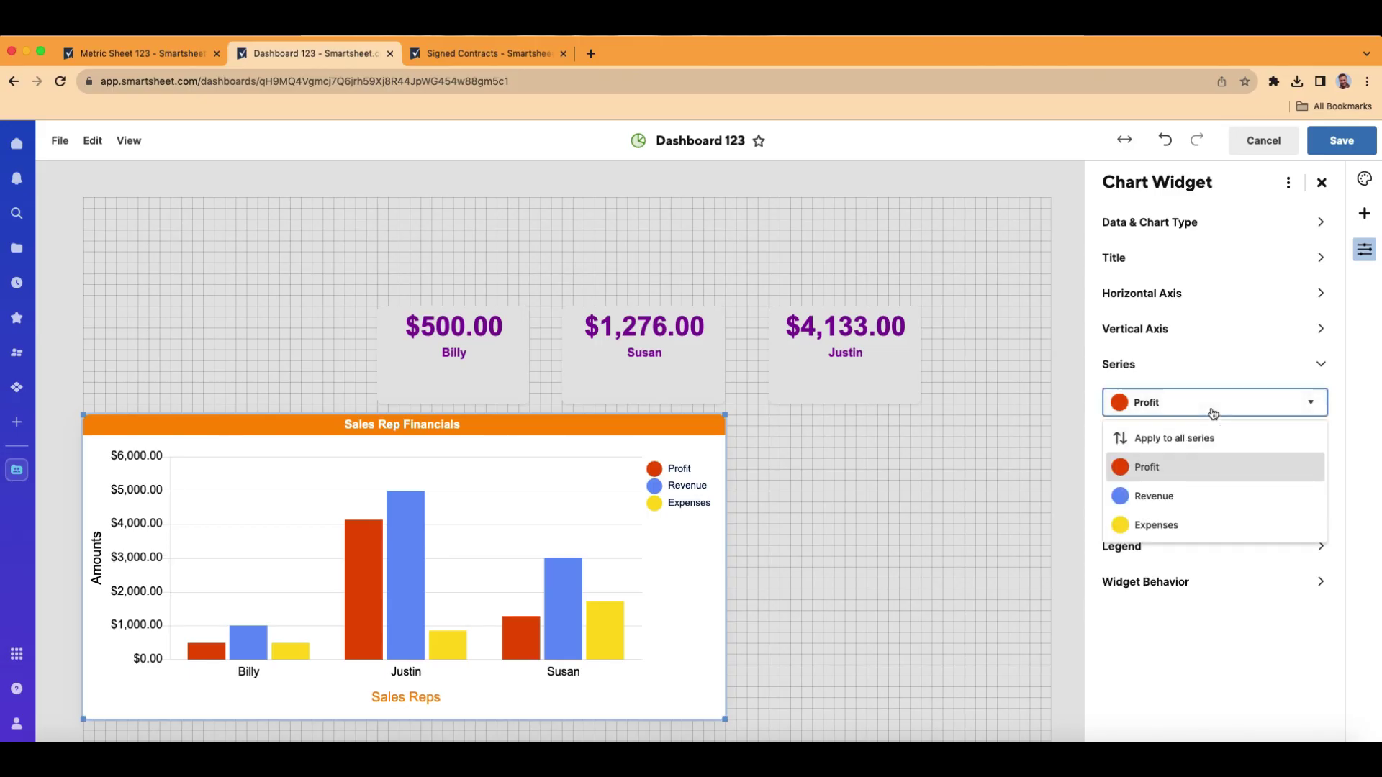
pyautogui.click(1173, 496)
pyautogui.click(1296, 459)
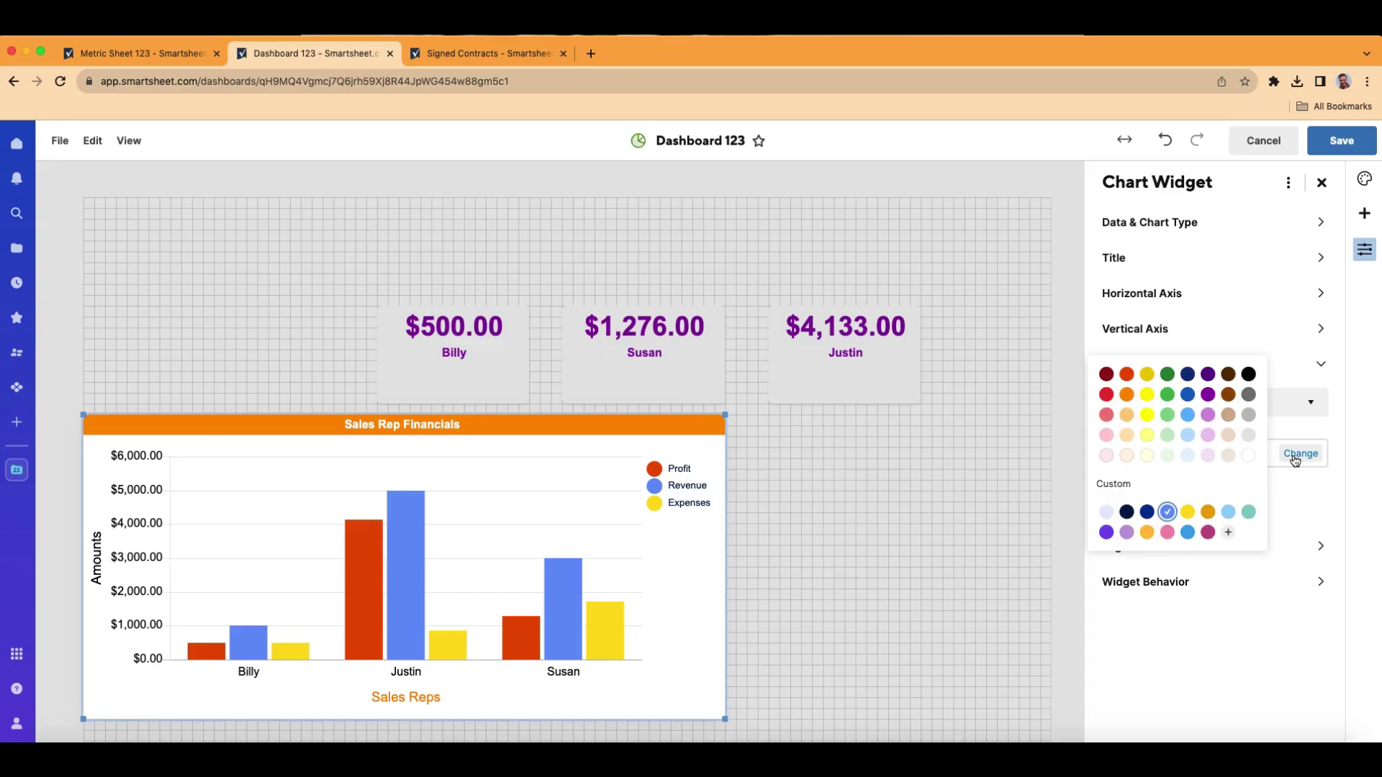
pyautogui.click(1126, 395)
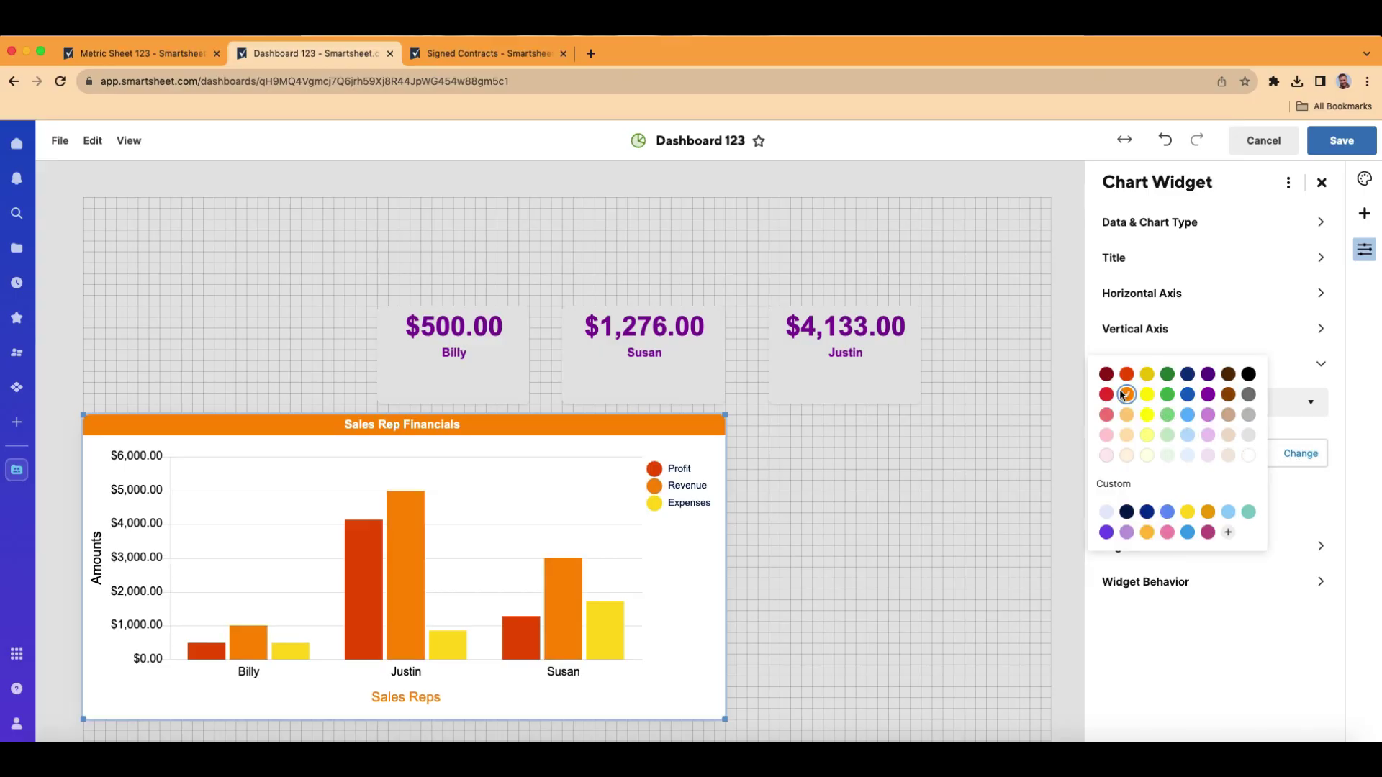
pyautogui.click(1148, 671)
# Change the color of the chart's Expenses series to light orange #FFCD7A
pyautogui.click(1226, 418)
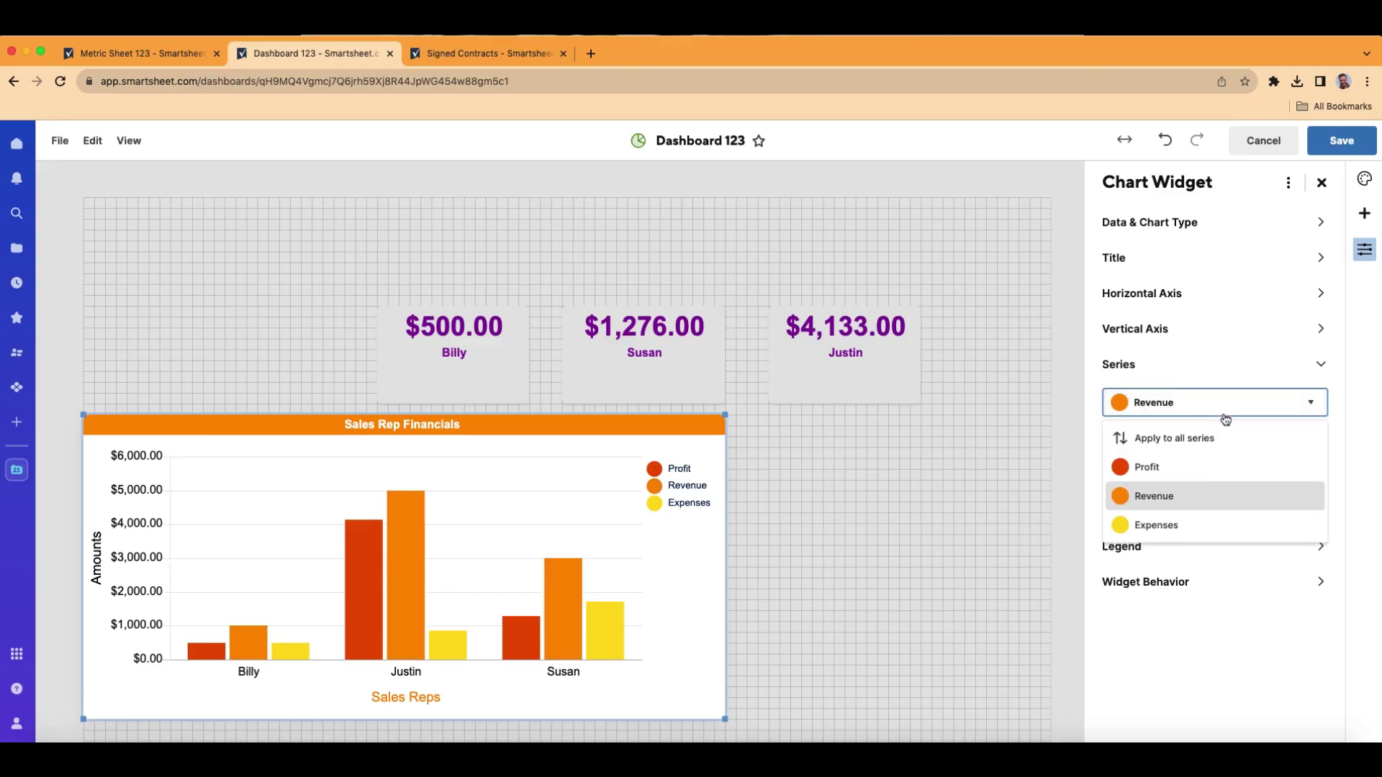
pyautogui.click(1184, 524)
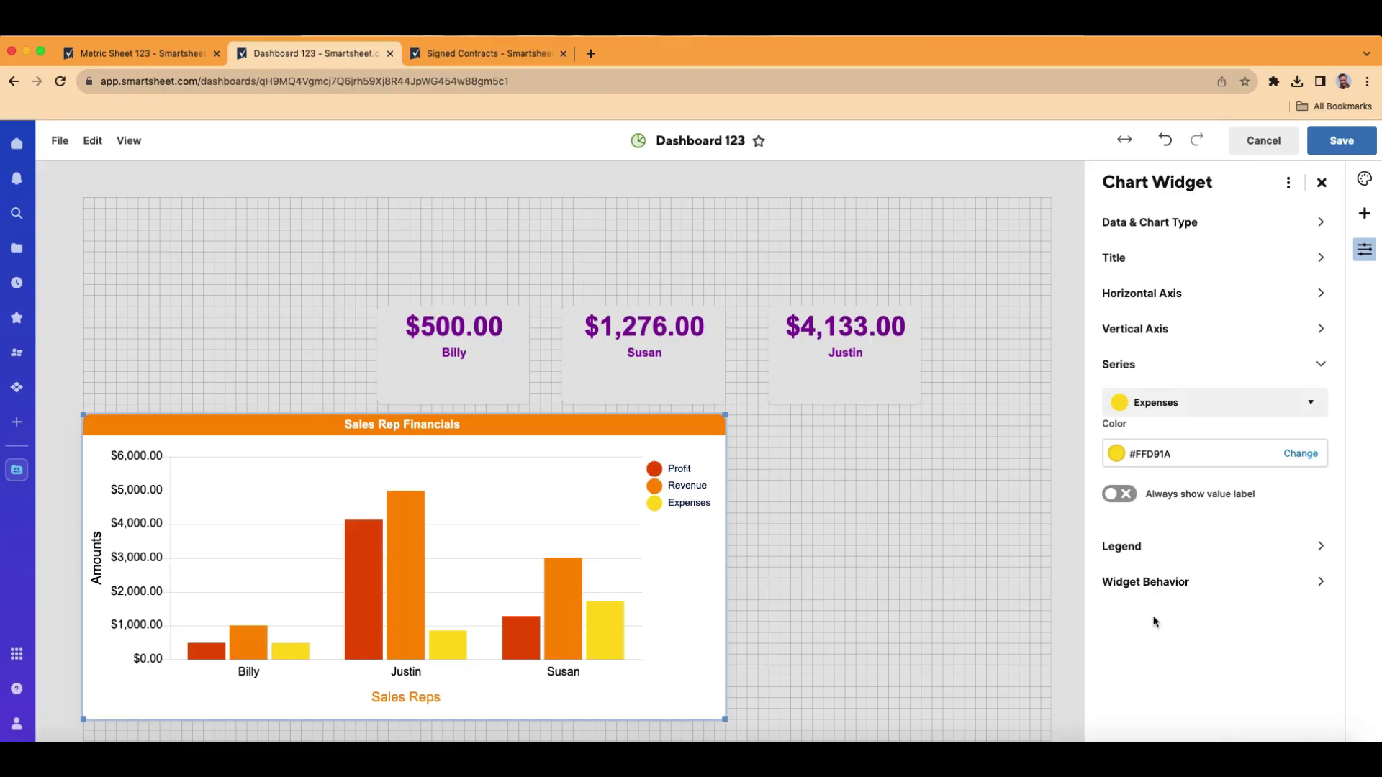
pyautogui.click(1299, 457)
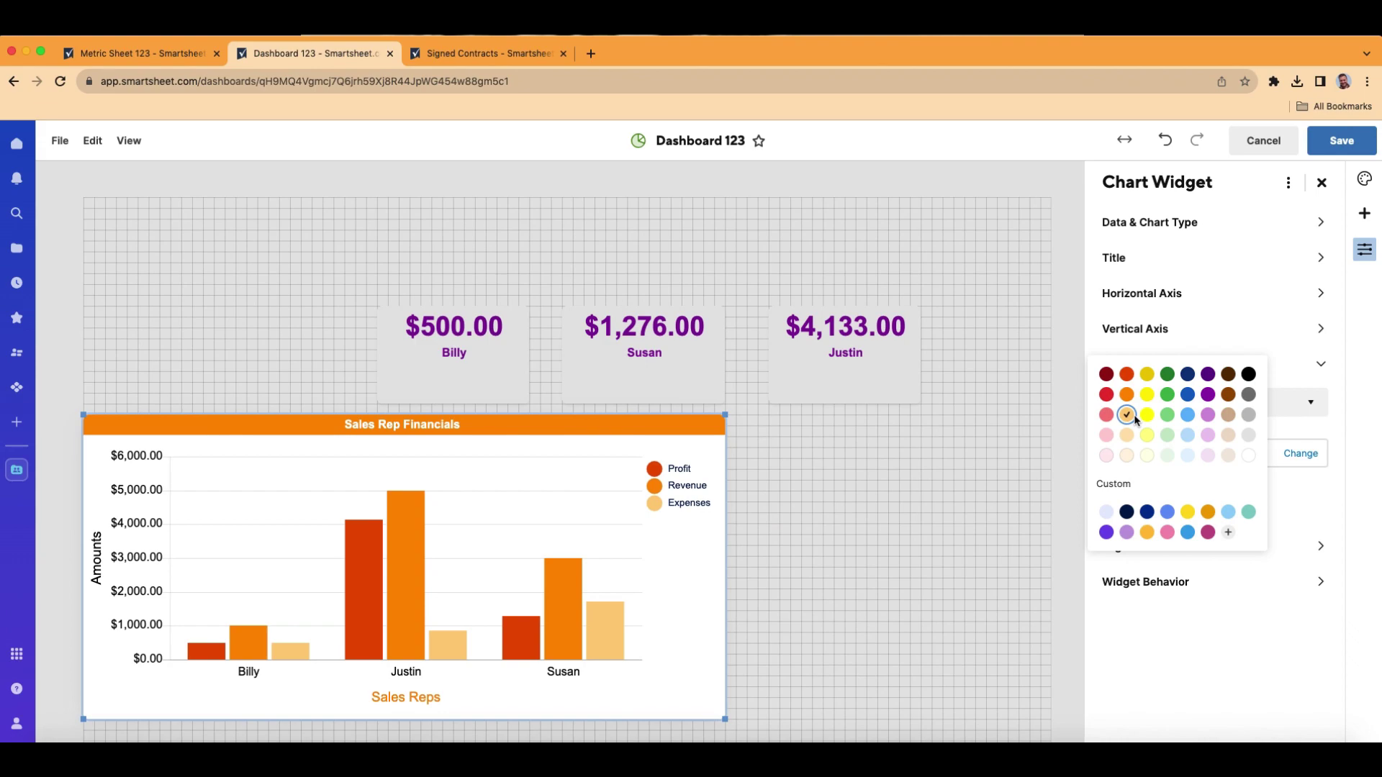
pyautogui.click(1150, 627)
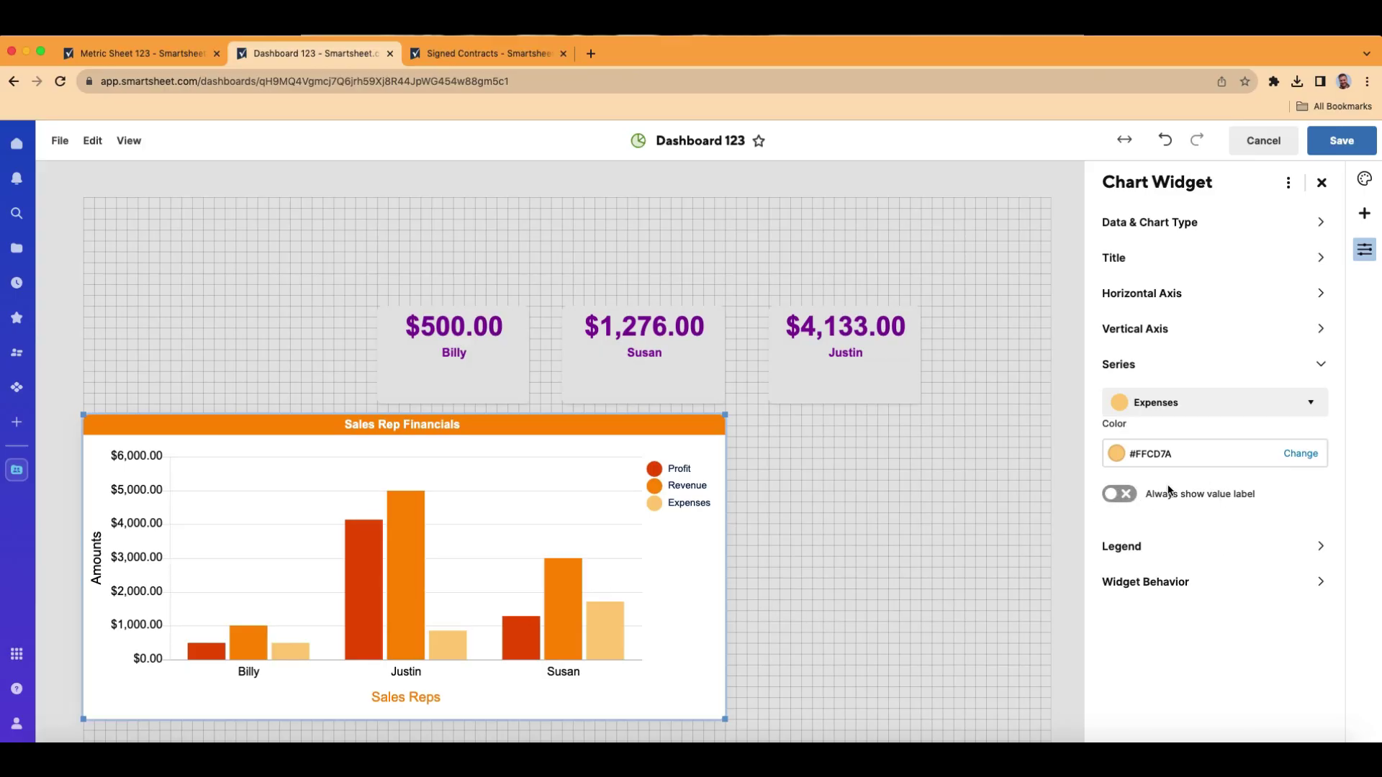
# Always show the value labels for the Expenses, Revenue and Profit series of the chart
pyautogui.click(1120, 496)
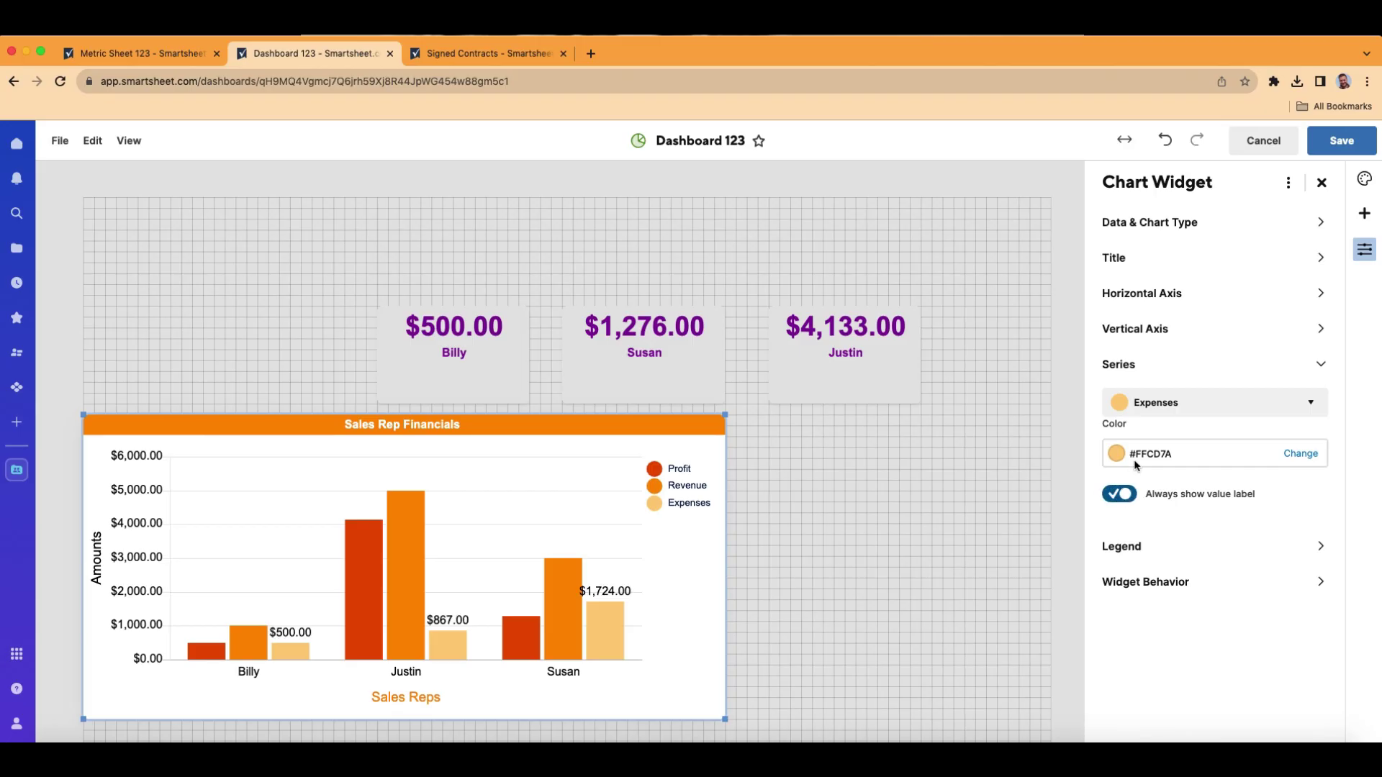
pyautogui.click(1159, 402)
pyautogui.click(1168, 494)
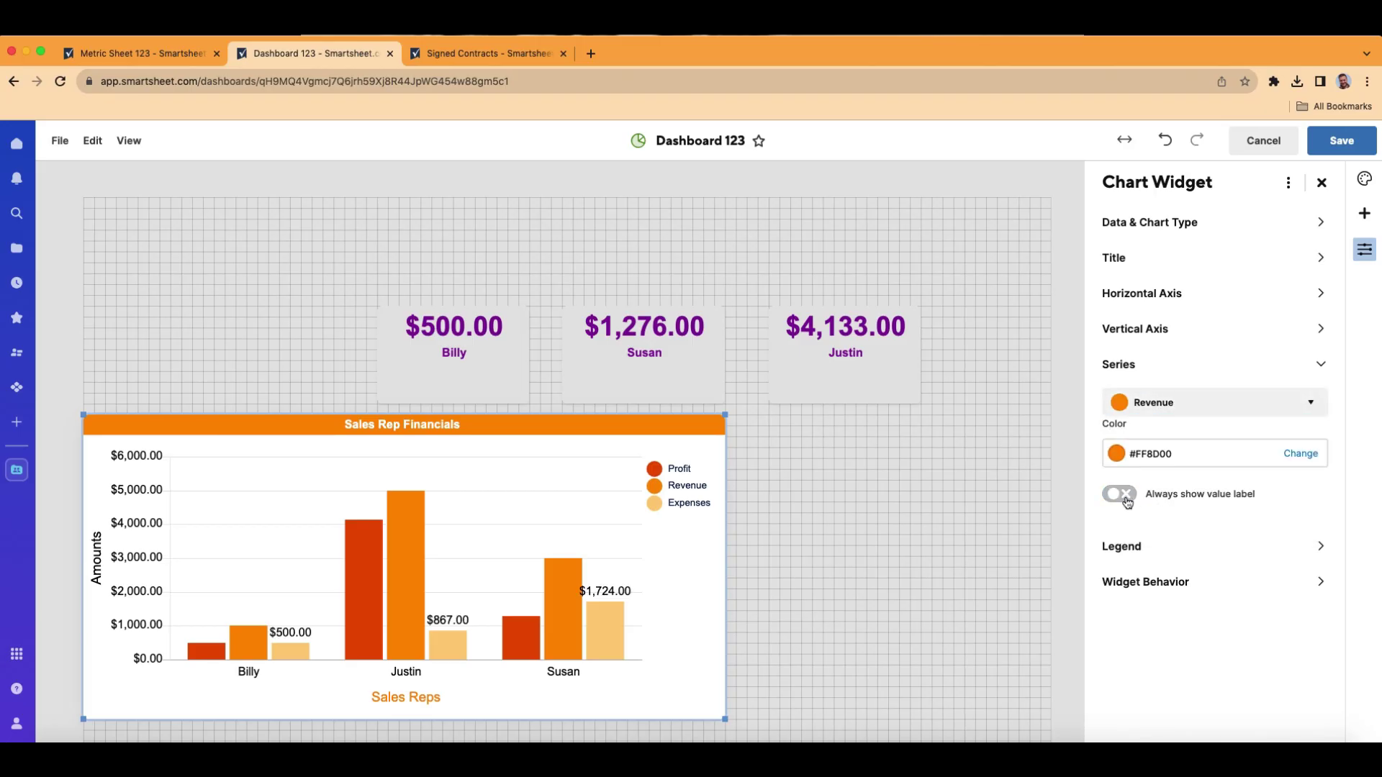
pyautogui.click(1122, 495)
pyautogui.click(1180, 407)
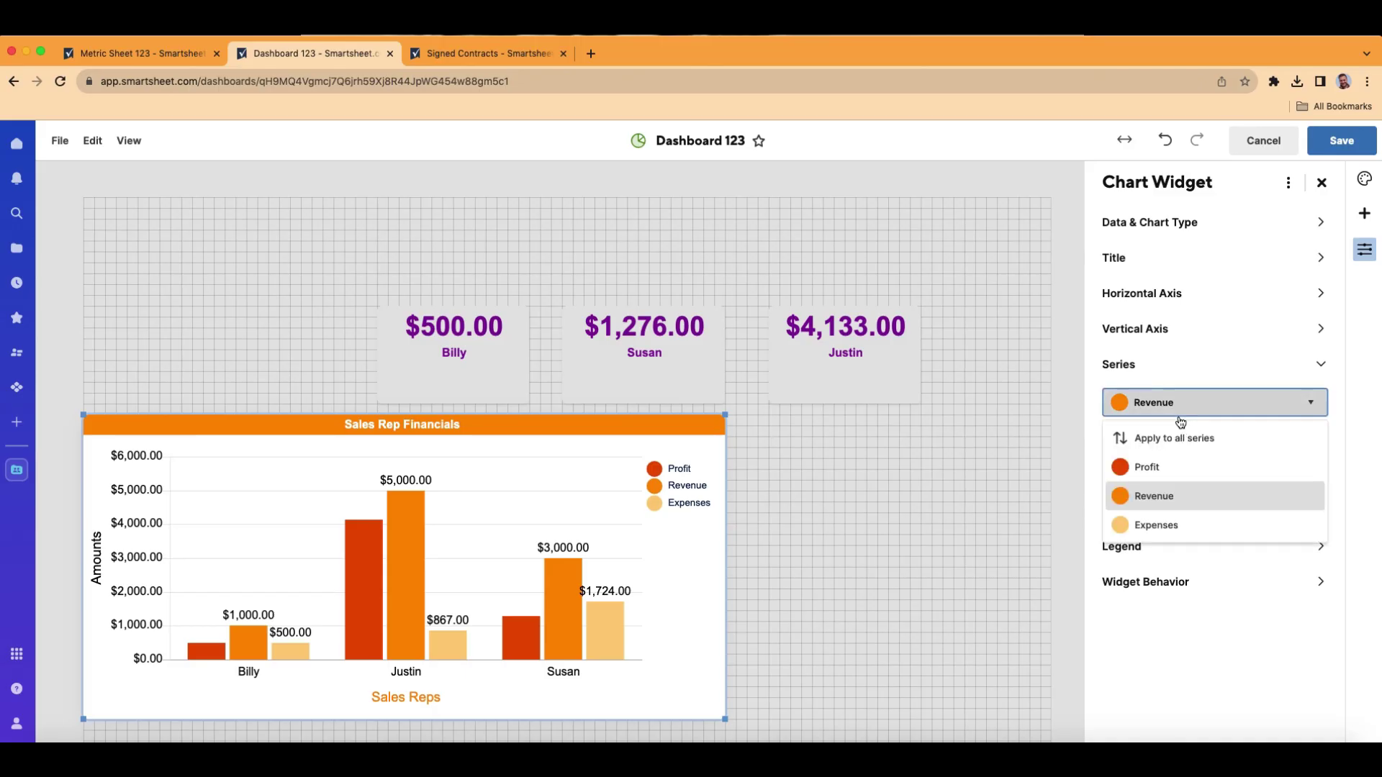
pyautogui.click(1166, 466)
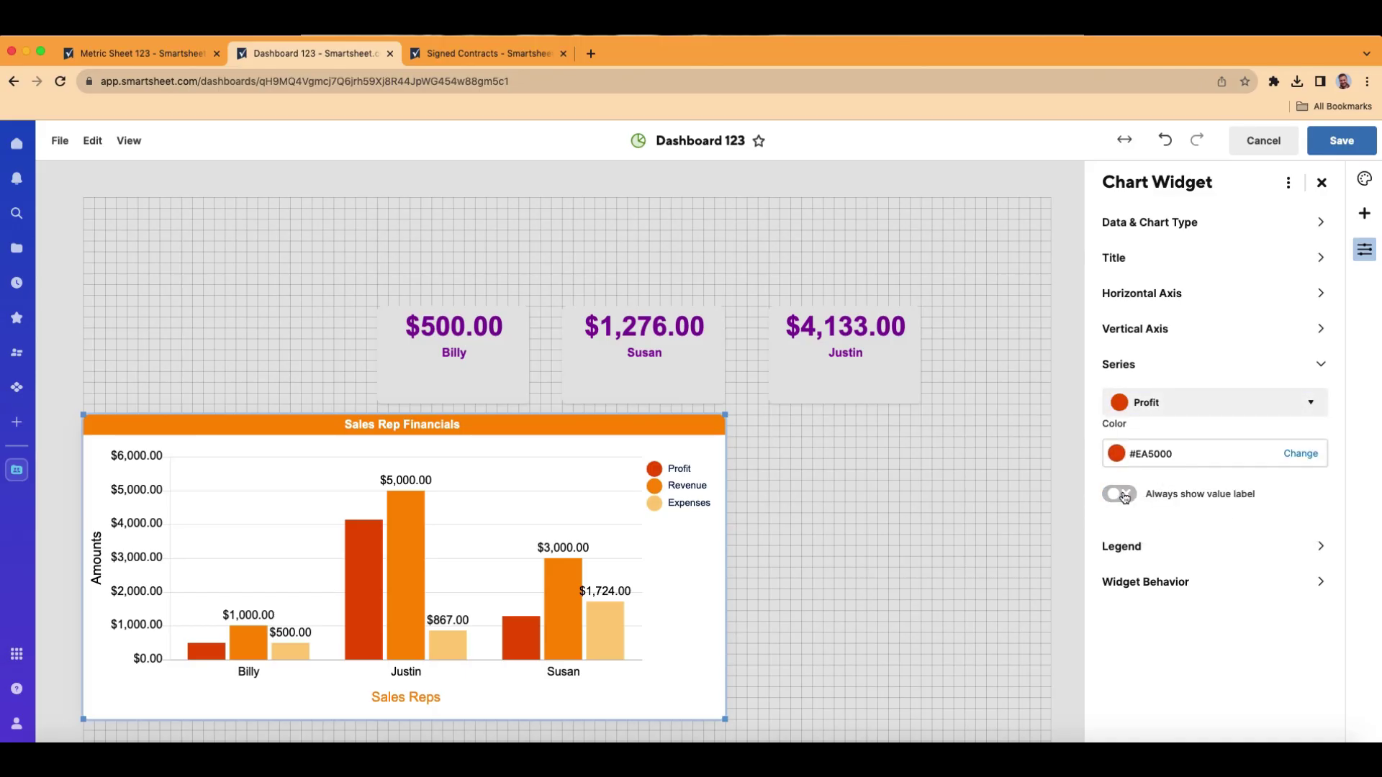
pyautogui.click(1124, 496)
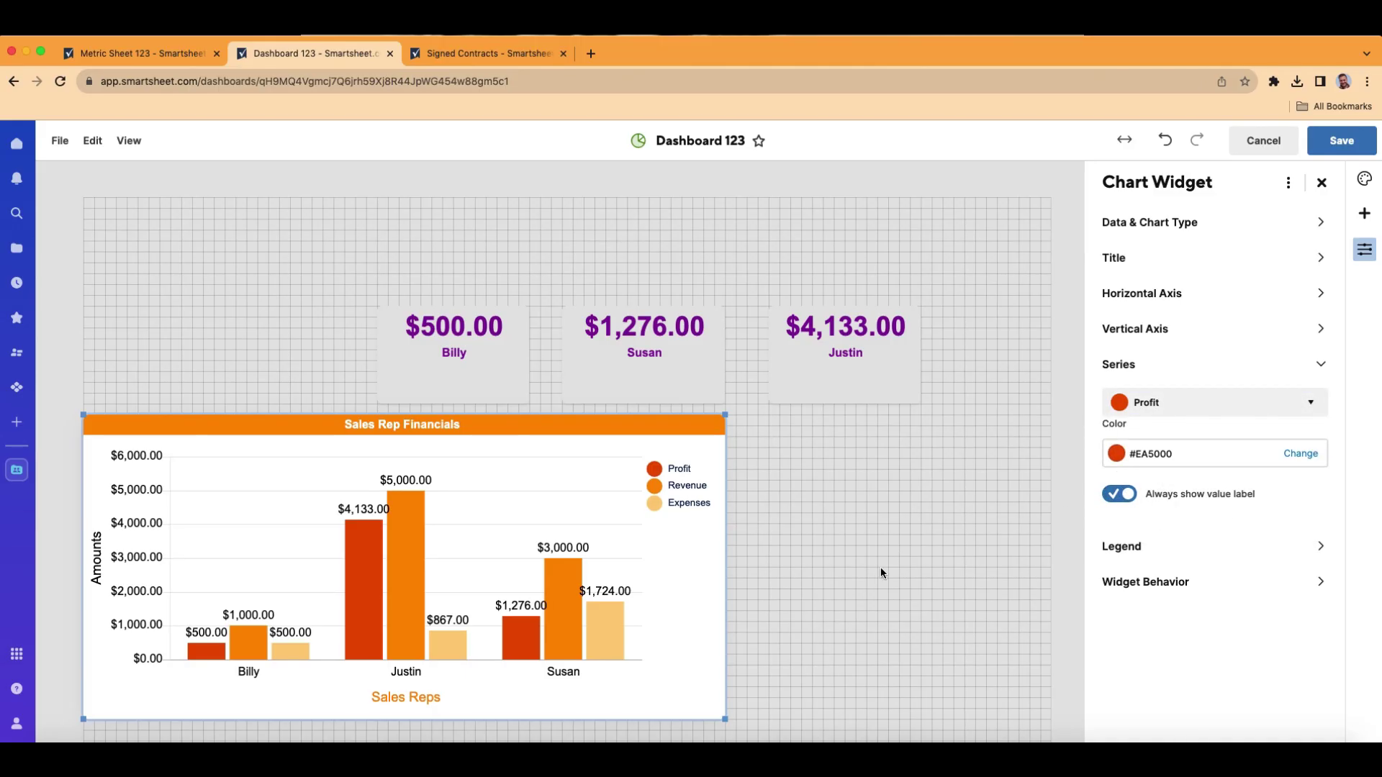
# Widen the Sales Rep Financials chart widget on the grid and change its vertical axis title color to orange
pyautogui.moveTo(724, 717); pyautogui.dragTo(853, 727)
pyautogui.click(973, 610)
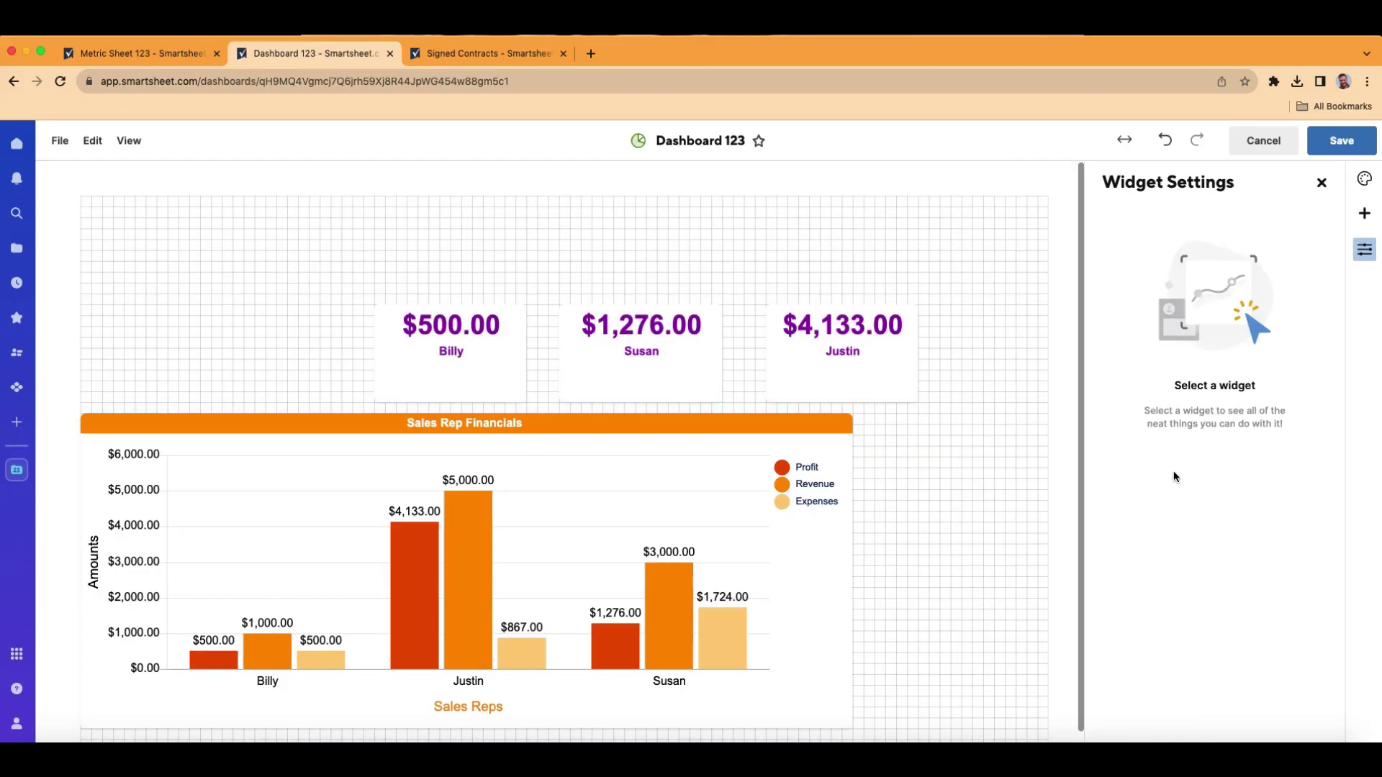
pyautogui.click(610, 527)
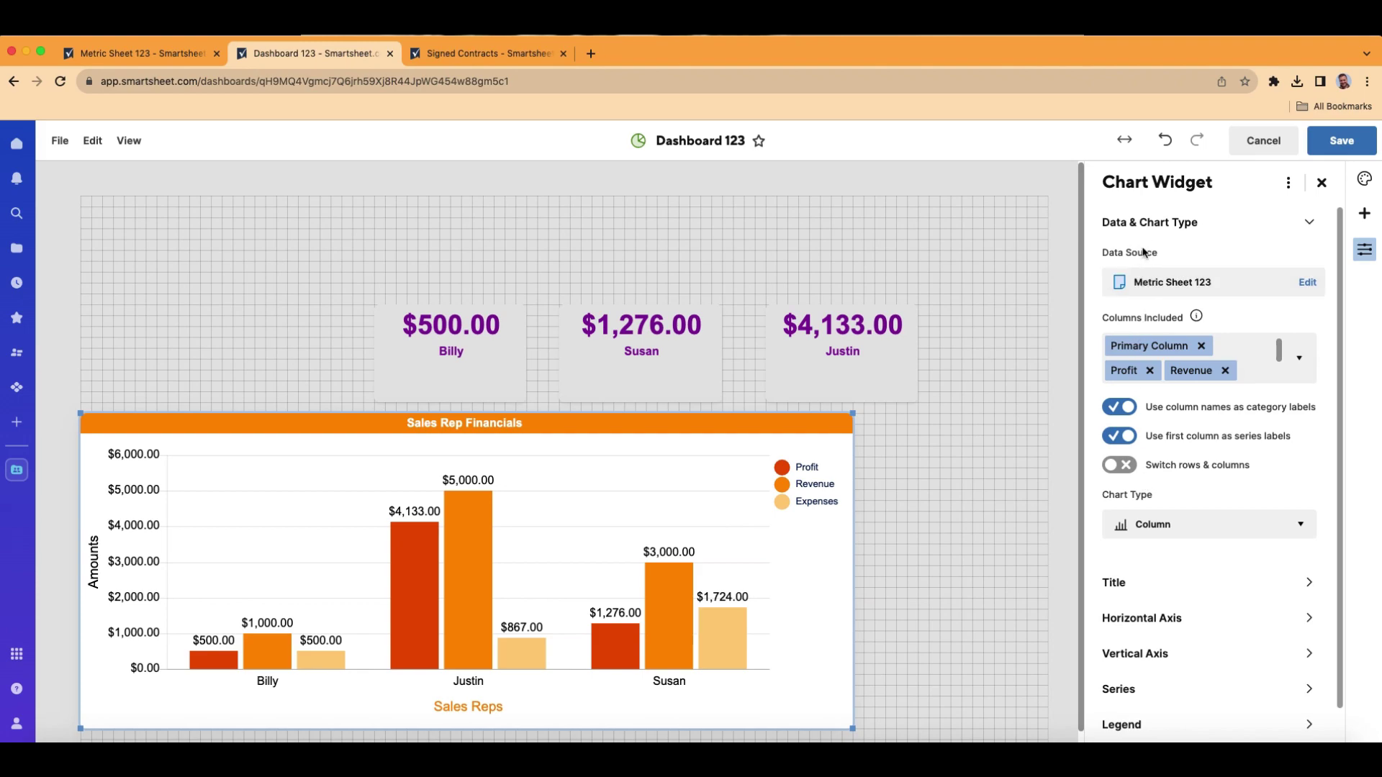
pyautogui.click(1153, 224)
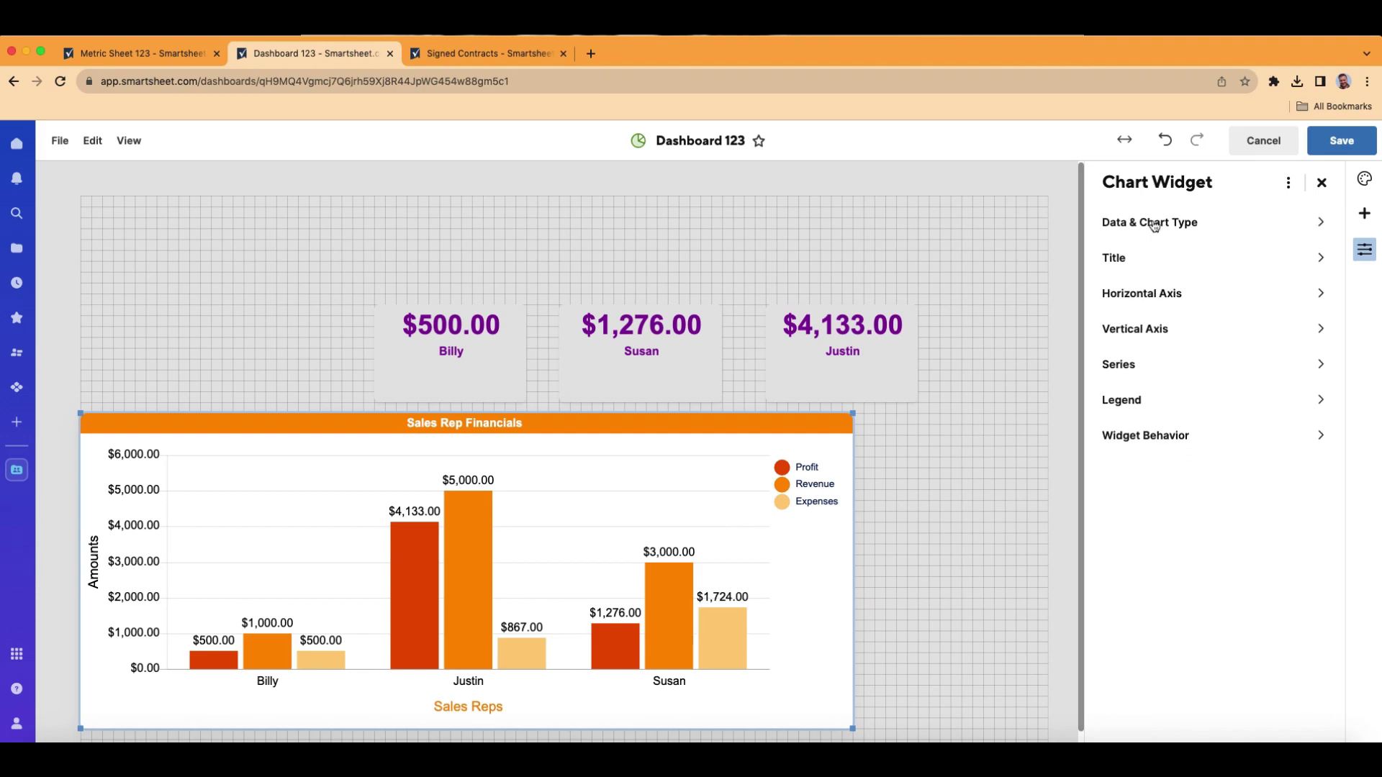
pyautogui.click(1137, 331)
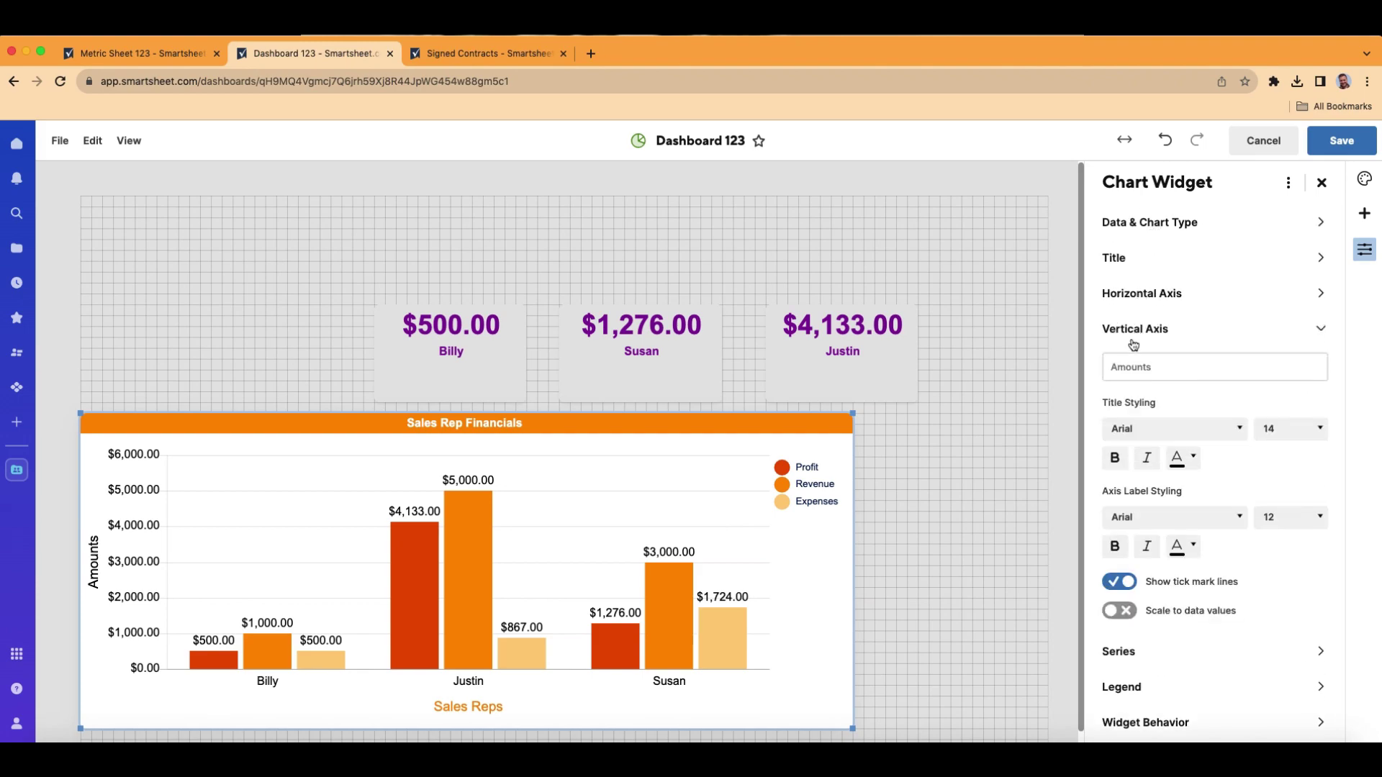
pyautogui.click(1194, 459)
pyautogui.click(1205, 508)
pyautogui.click(1144, 337)
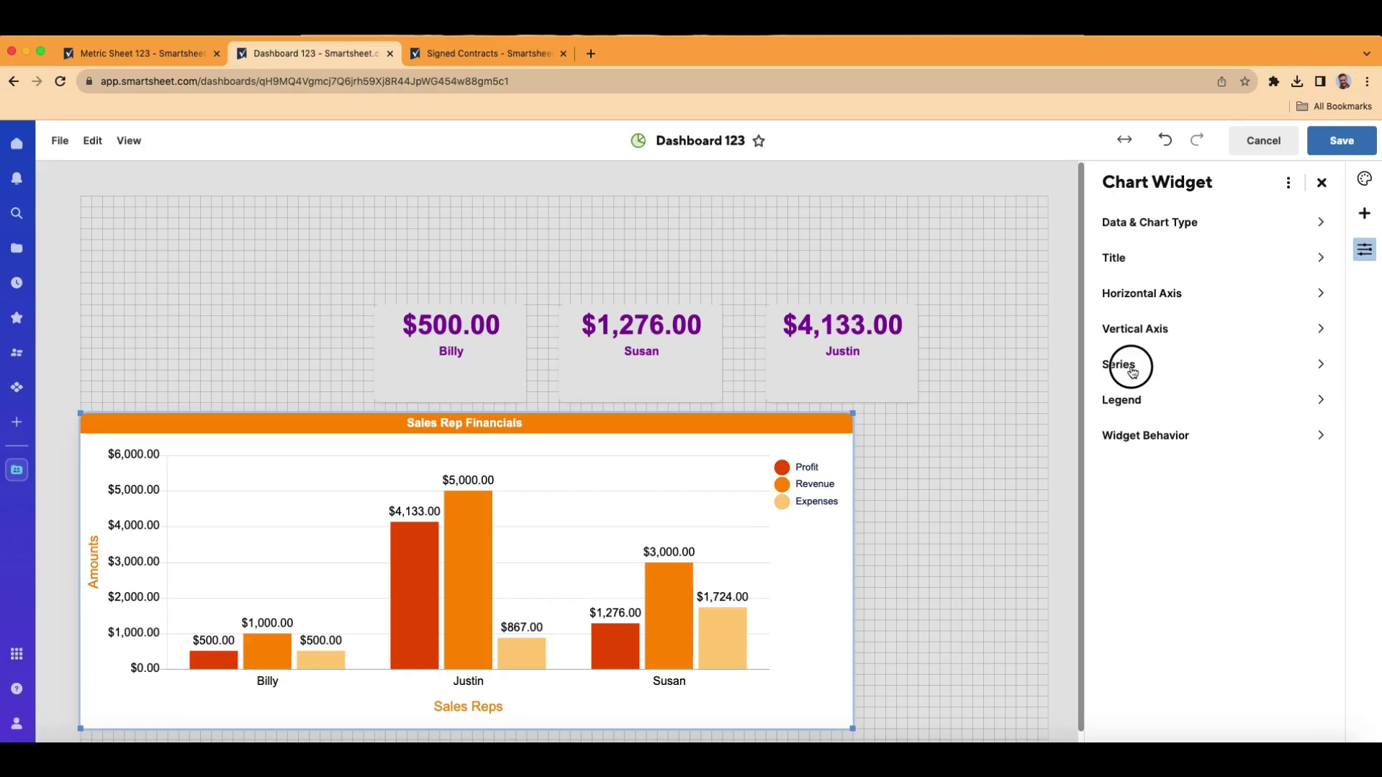
# Try the chart with the No Legend option and set the legend position to Bottom
pyautogui.click(1133, 372)
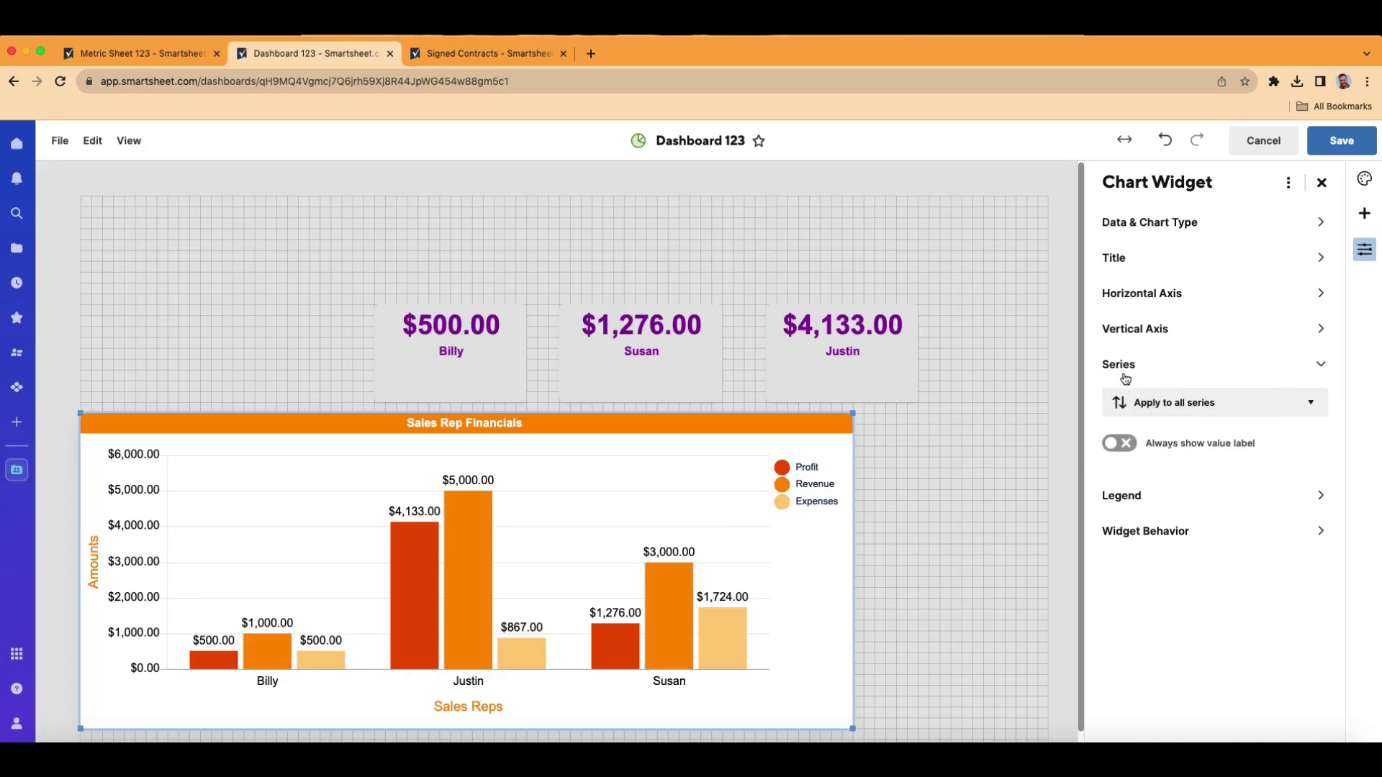
pyautogui.click(1125, 378)
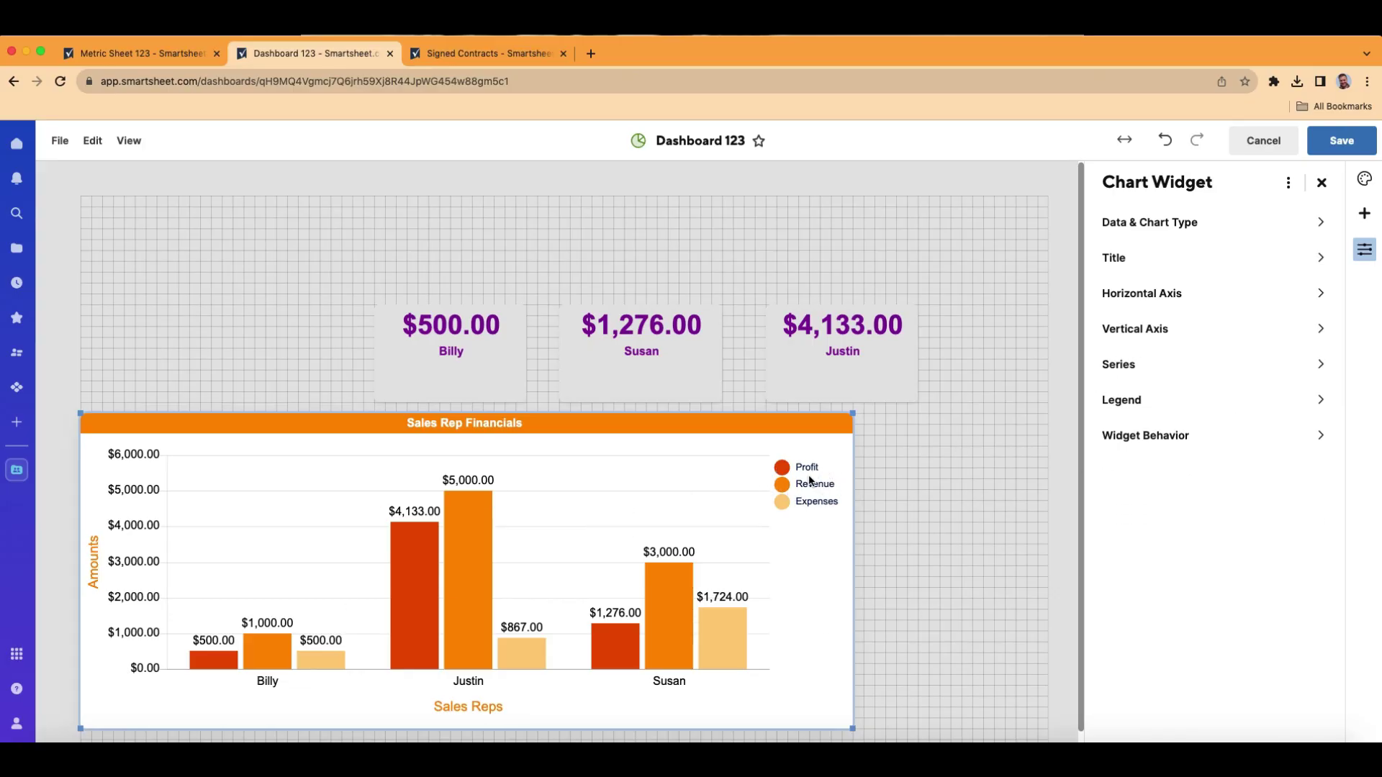
pyautogui.click(1118, 403)
pyautogui.click(1149, 459)
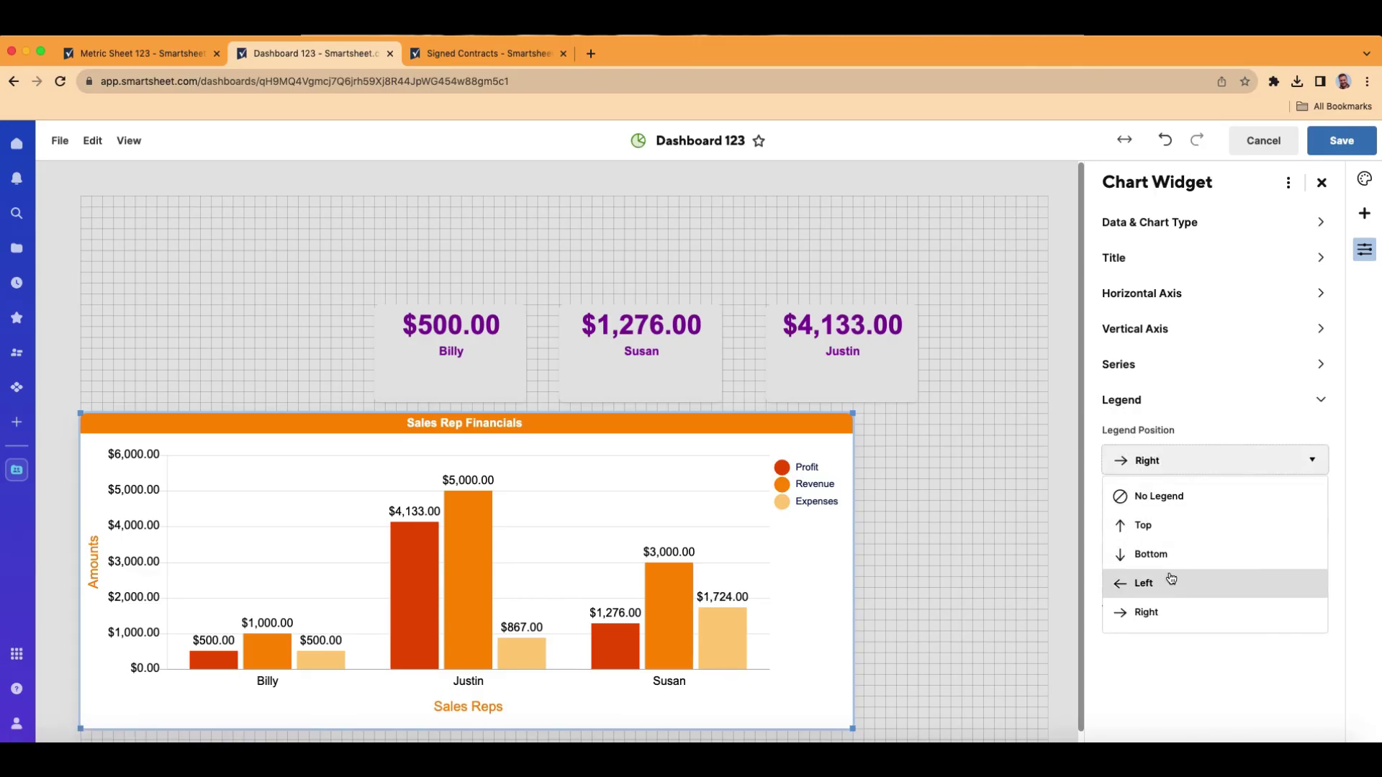
pyautogui.click(1201, 500)
pyautogui.click(1203, 464)
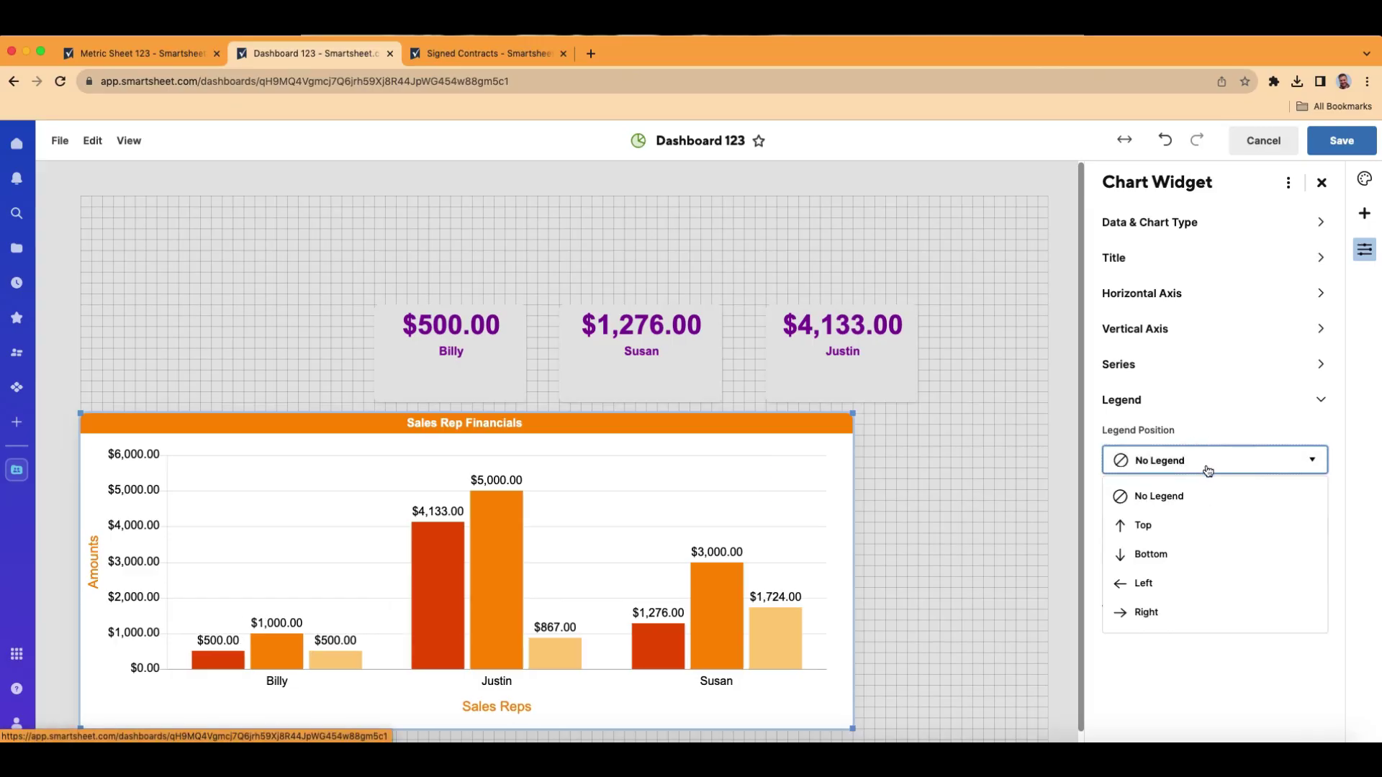
pyautogui.click(1176, 555)
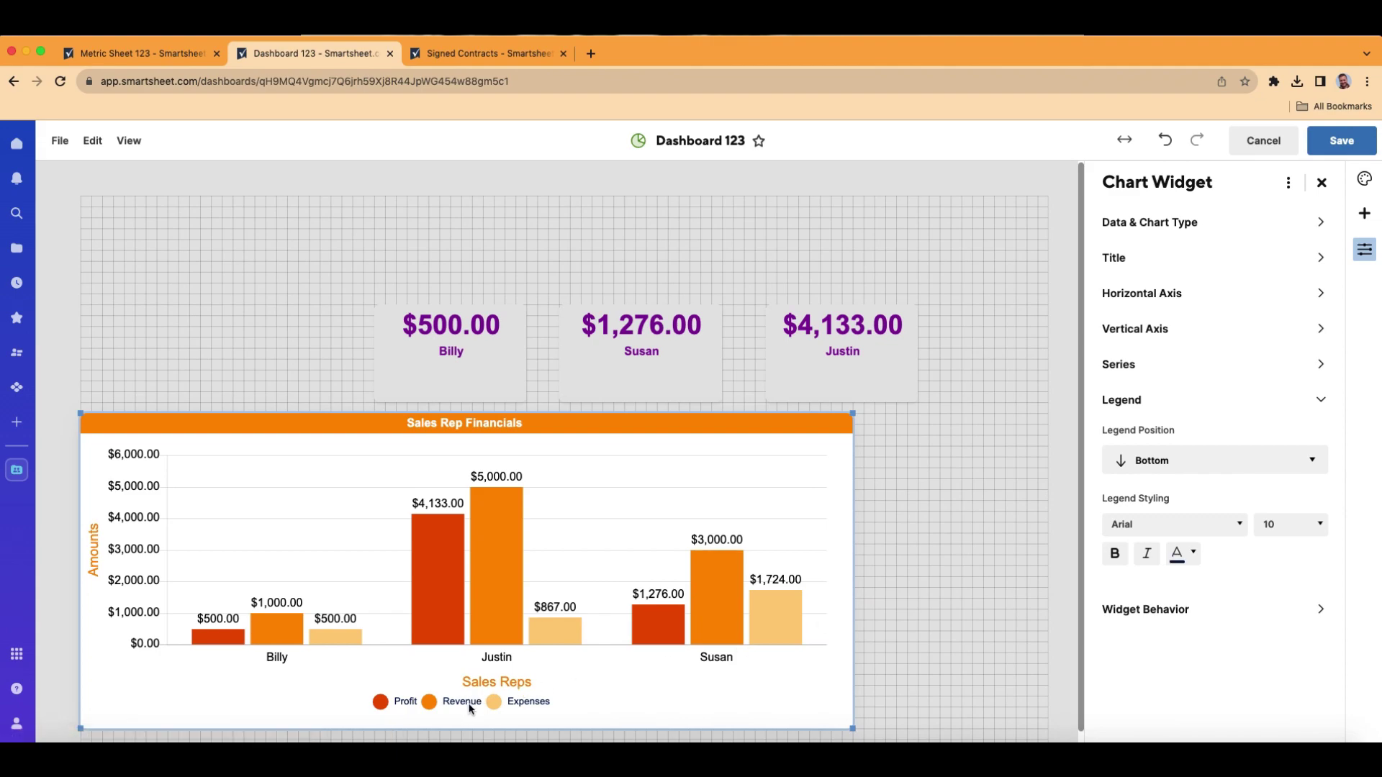
# Style the chart's legend text in black, trying size 14 before settling on size 12
pyautogui.click(1175, 556)
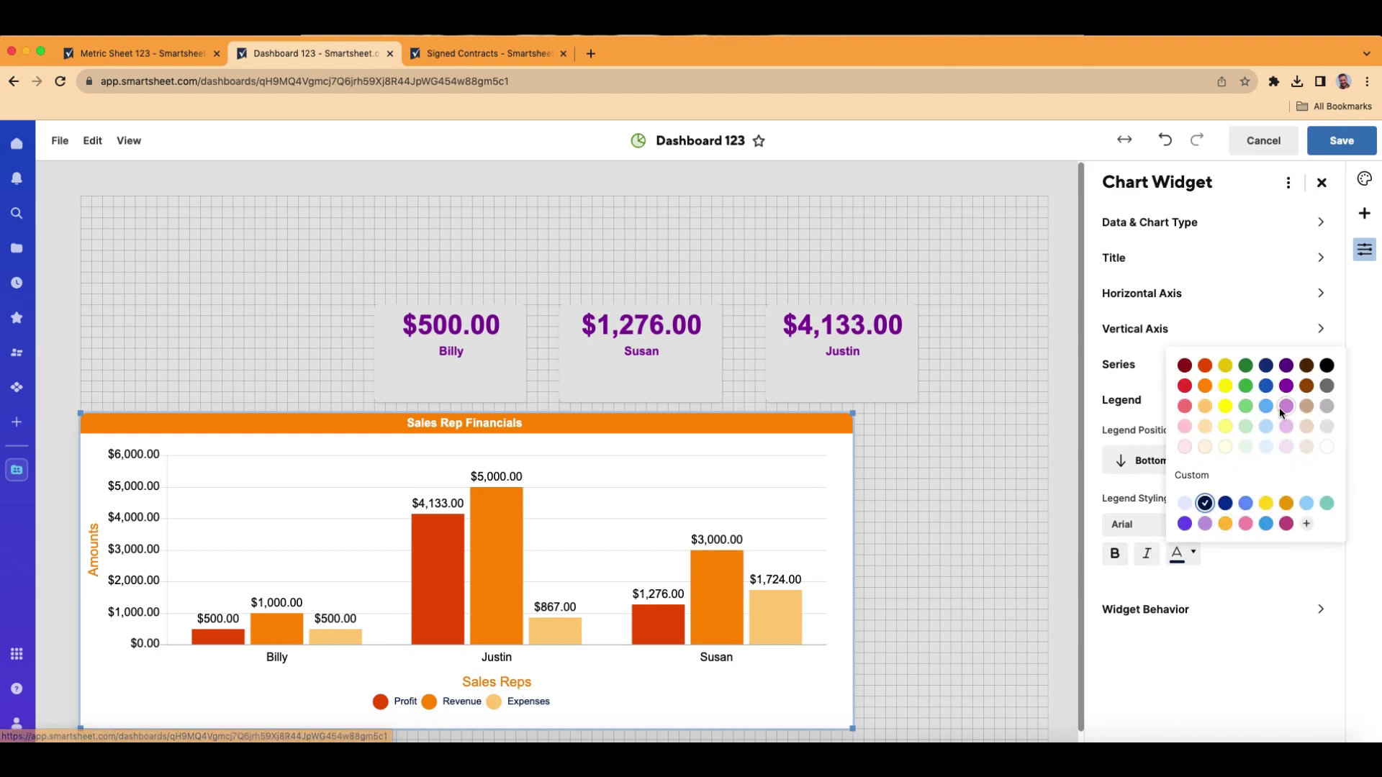
pyautogui.click(1327, 366)
pyautogui.click(1302, 528)
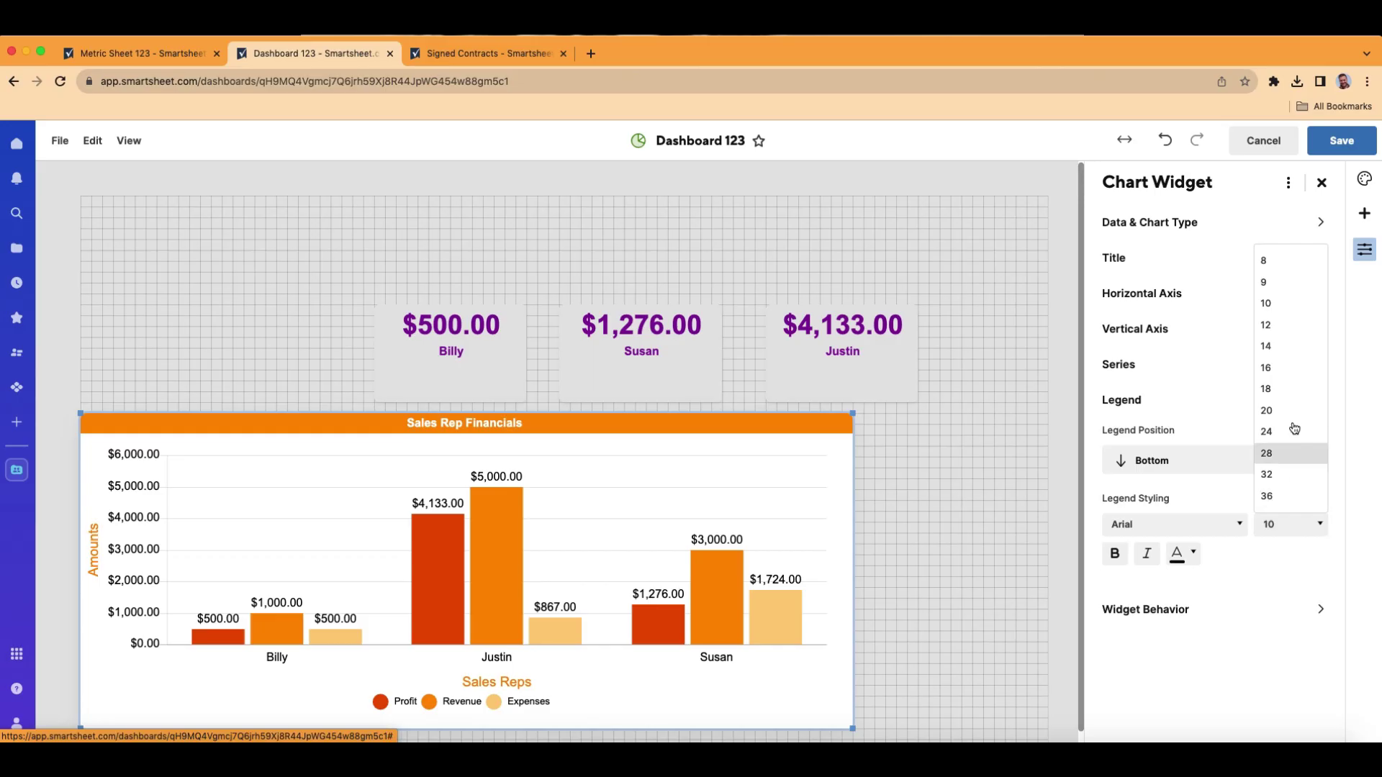
pyautogui.click(1298, 347)
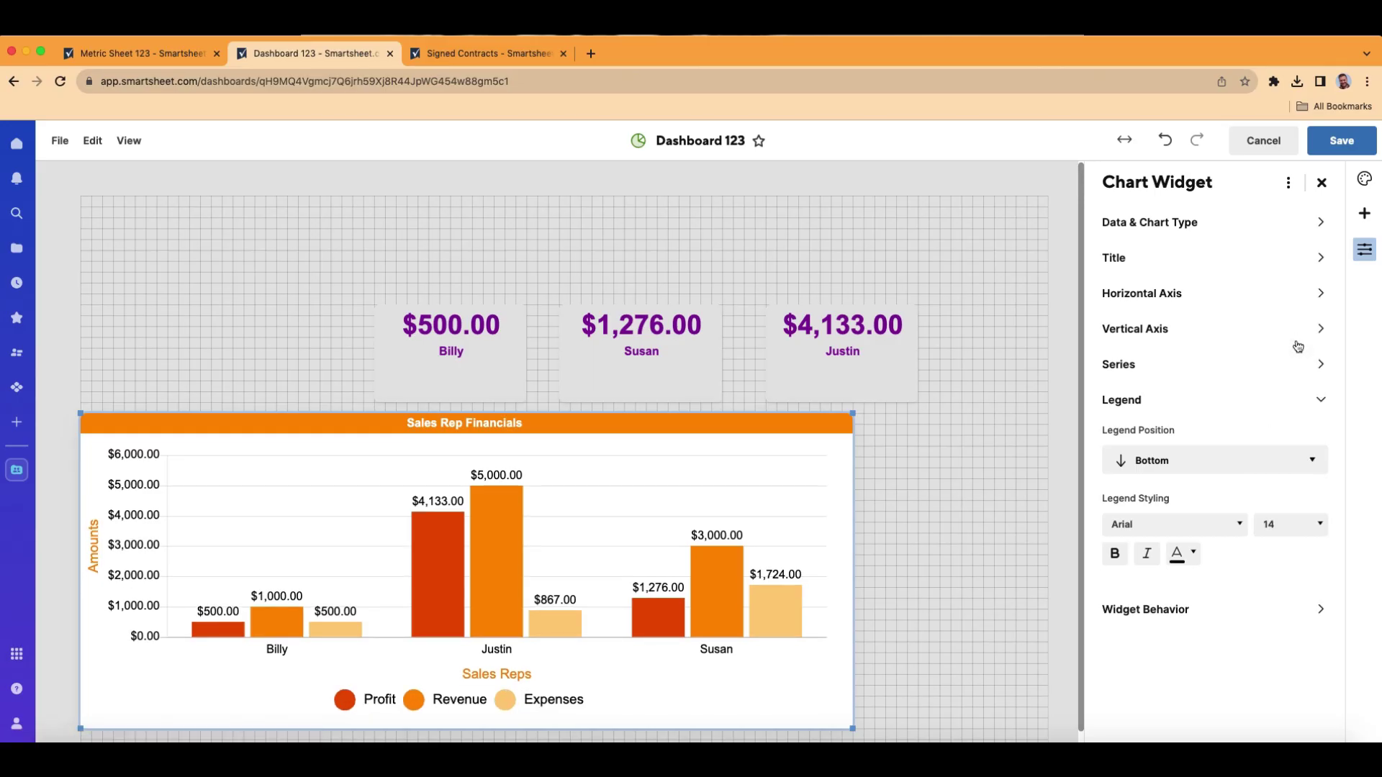
pyautogui.click(1268, 525)
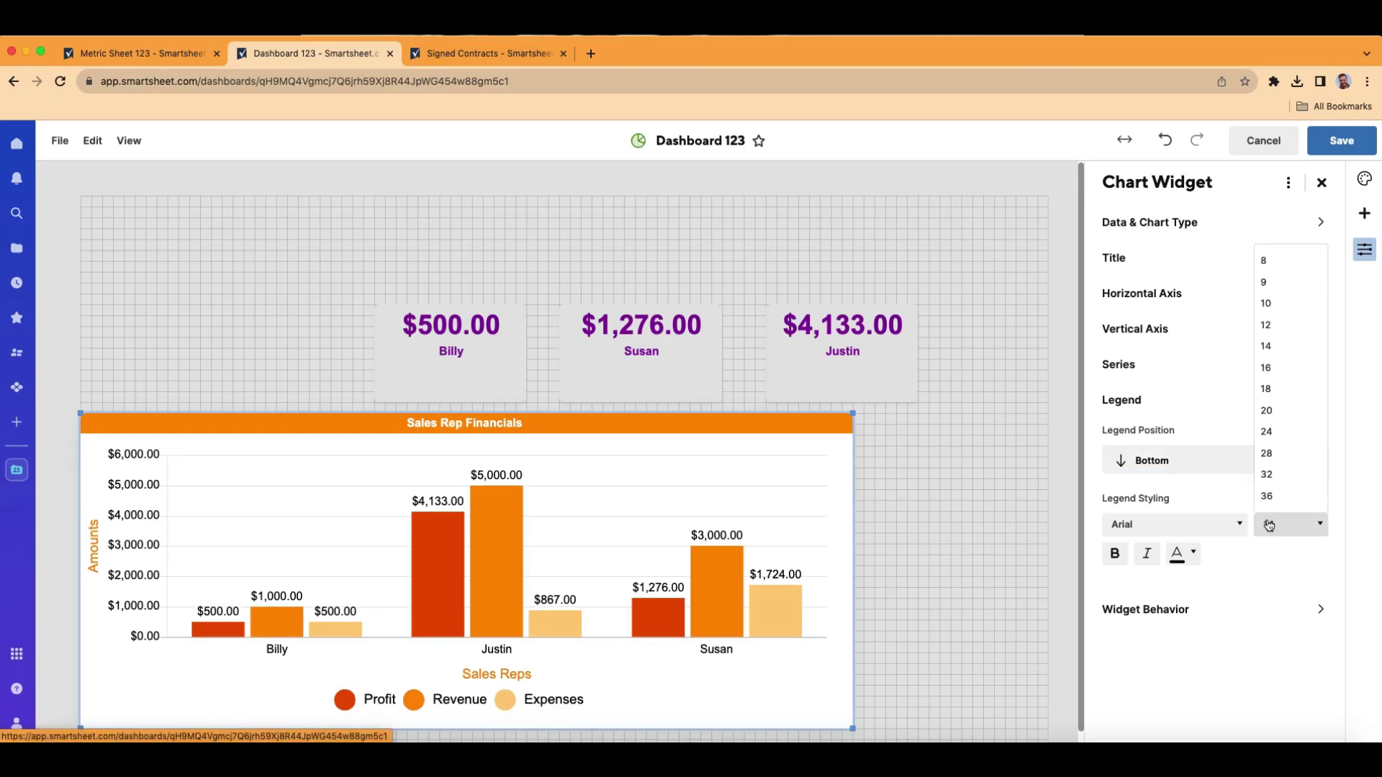
pyautogui.click(1295, 326)
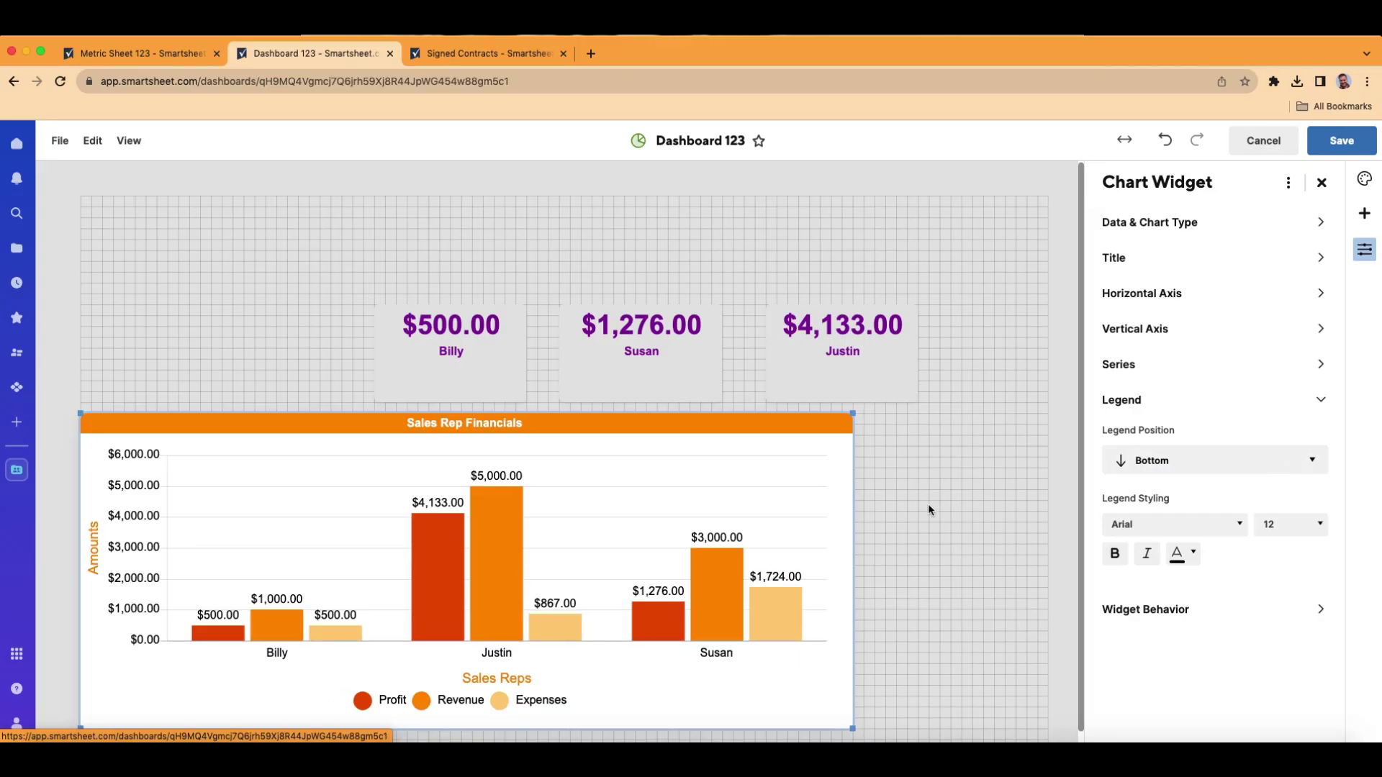
# Check the chart's layout on the dashboard and save the dashboard changes
pyautogui.scroll(-1, 958, 549)
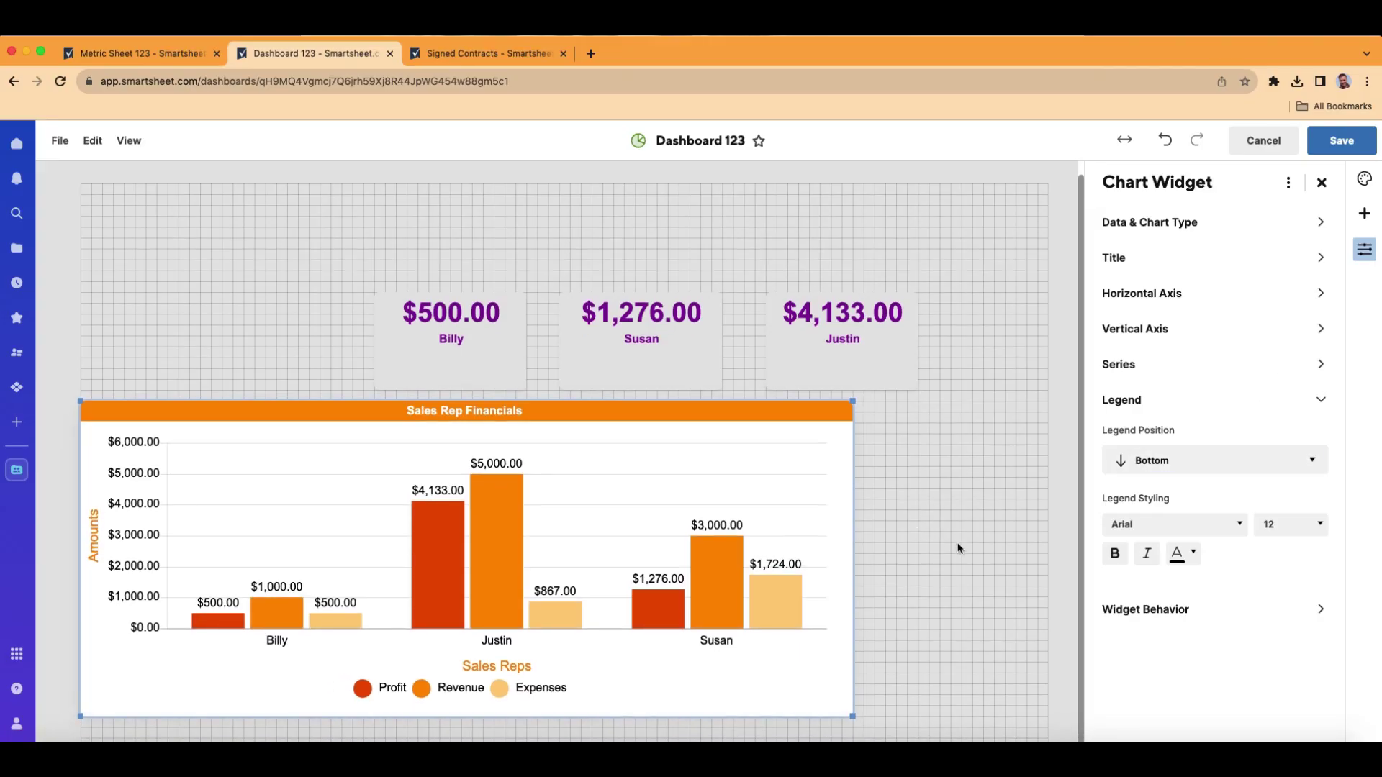
pyautogui.scroll(1, 957, 549)
pyautogui.click(1145, 610)
pyautogui.click(1353, 148)
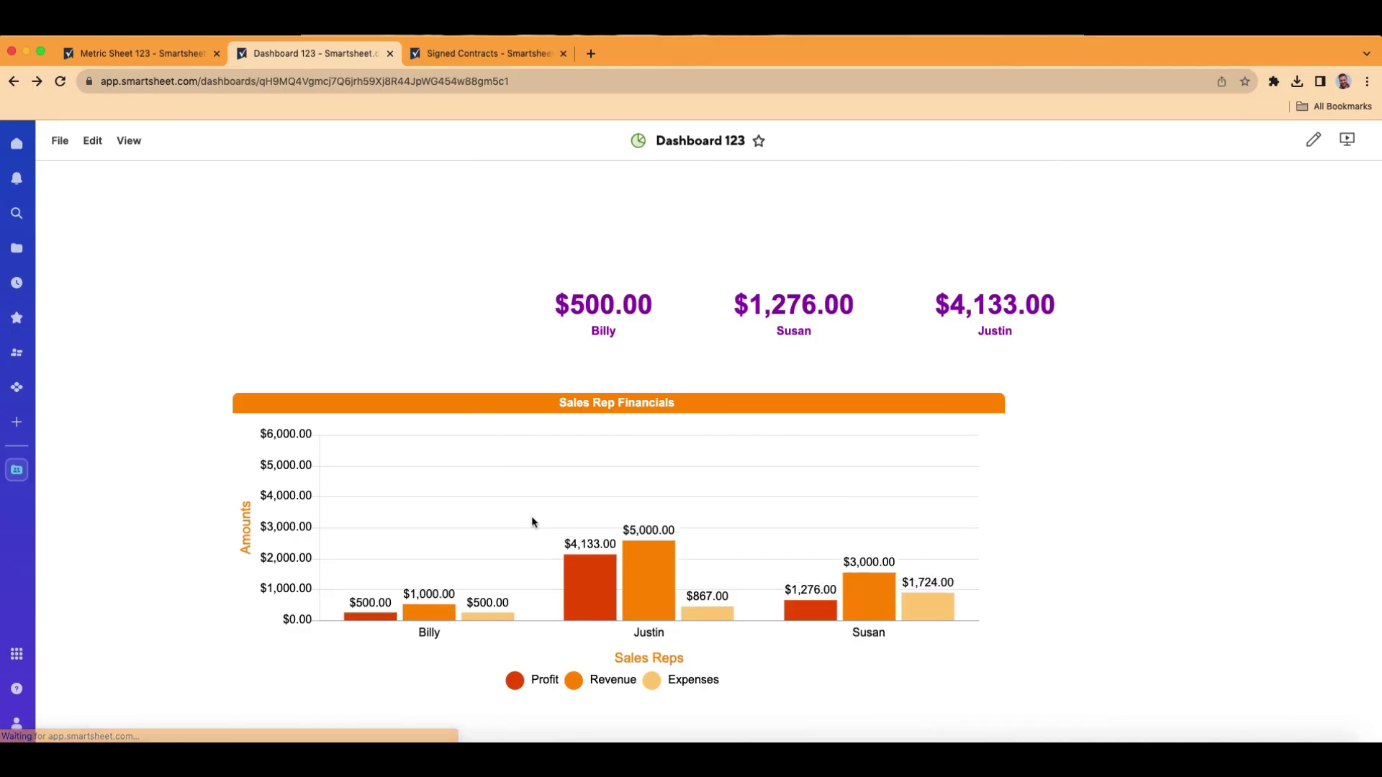
# Hide and show again the Expenses series and the Revenue series using the saved chart's legend
pyautogui.click(652, 681)
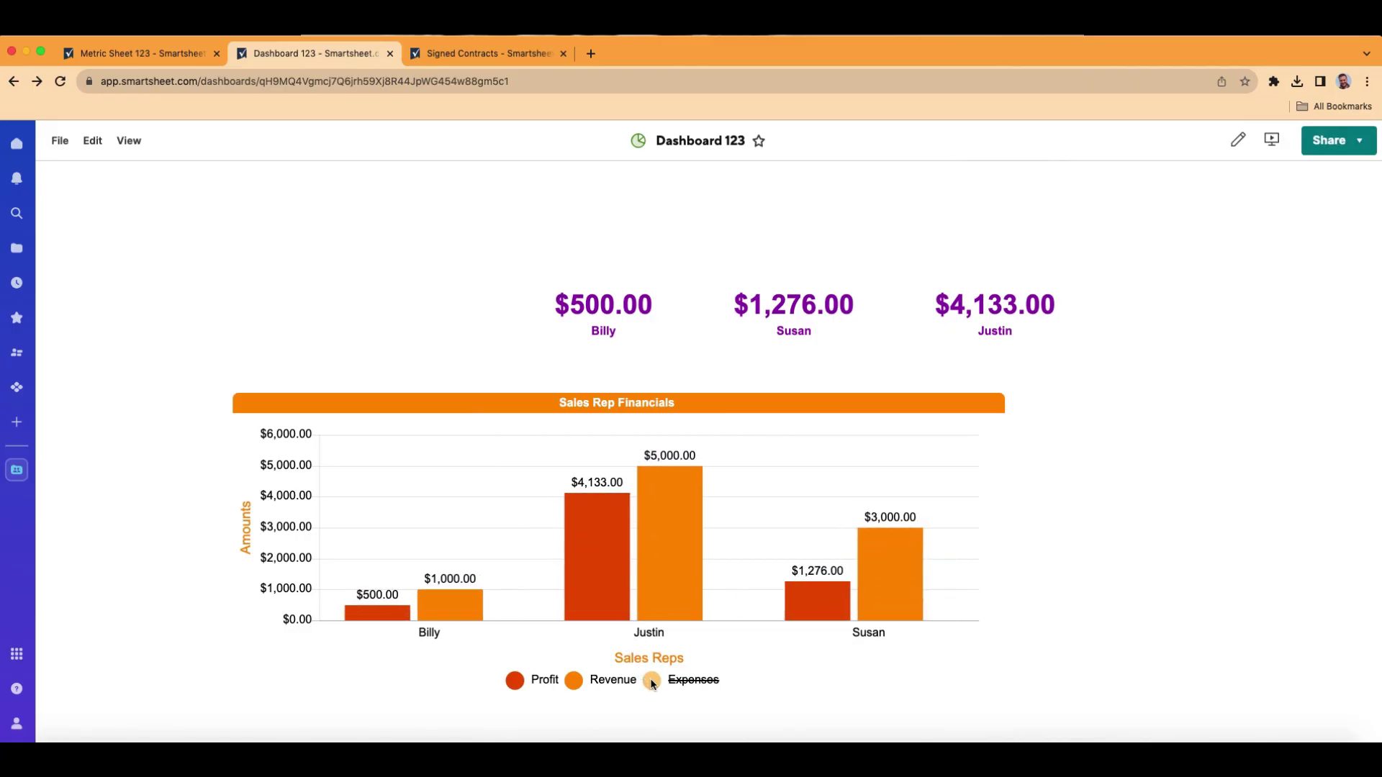
pyautogui.click(651, 681)
pyautogui.click(652, 681)
pyautogui.click(651, 682)
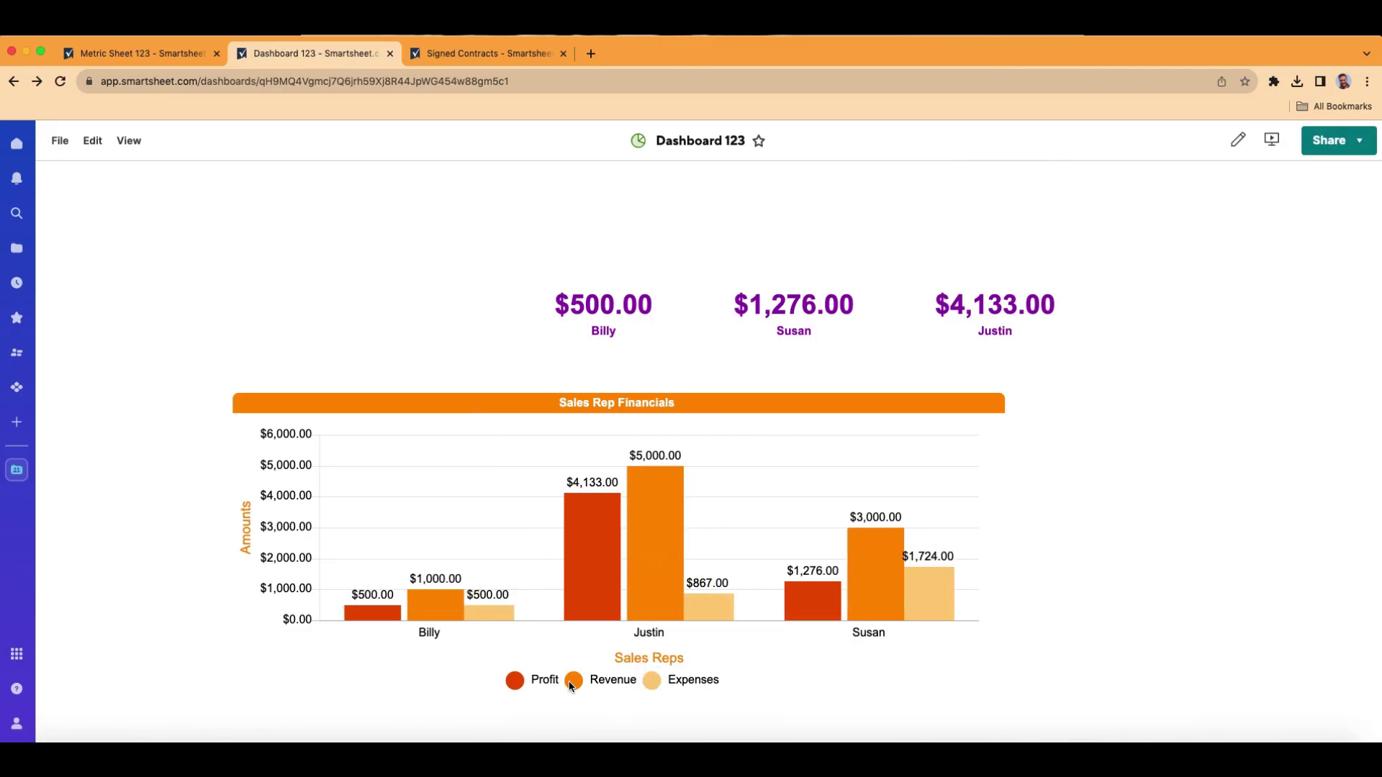
pyautogui.click(575, 682)
pyautogui.click(575, 682)
pyautogui.click(575, 681)
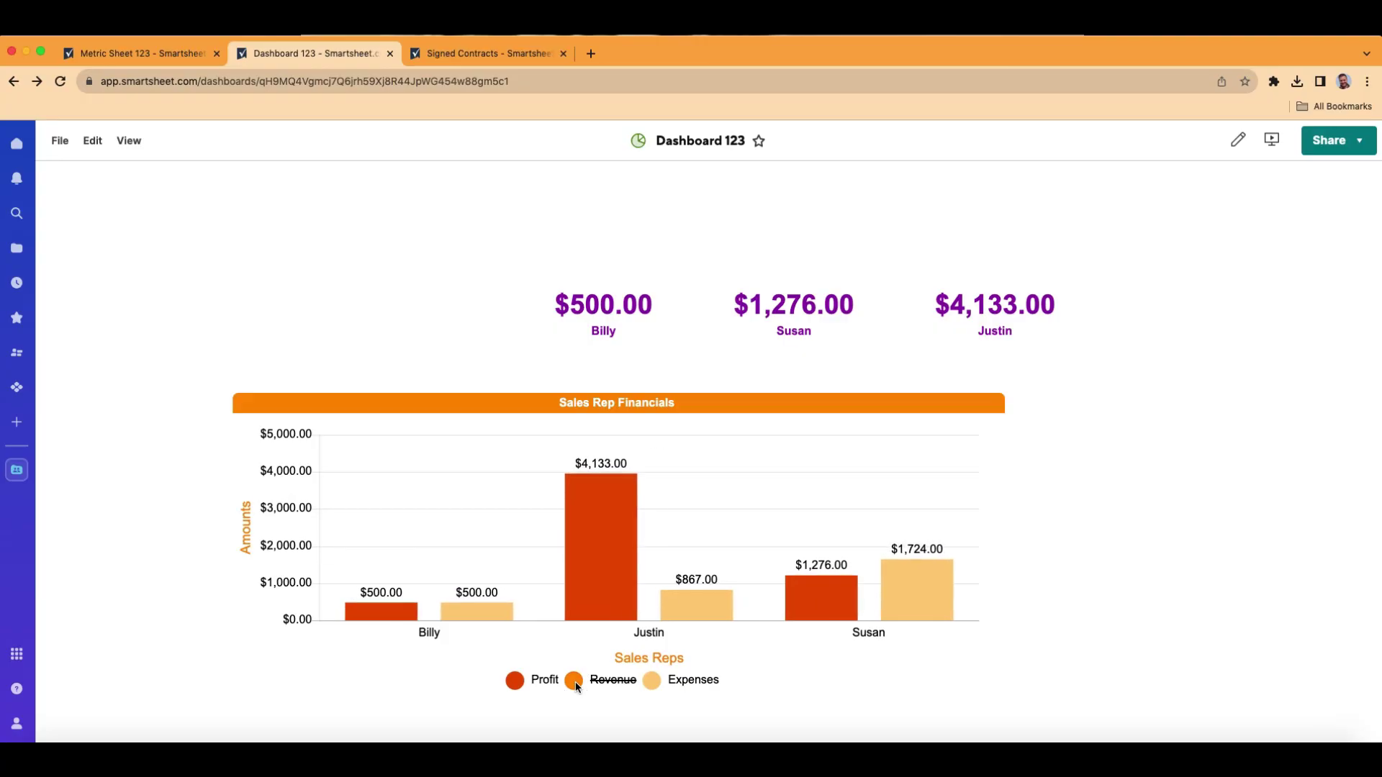
pyautogui.click(576, 682)
# Toggle the Profit series in the legend and hide the Profit, Revenue and Expenses series
pyautogui.click(516, 684)
pyautogui.click(516, 684)
pyautogui.click(516, 684)
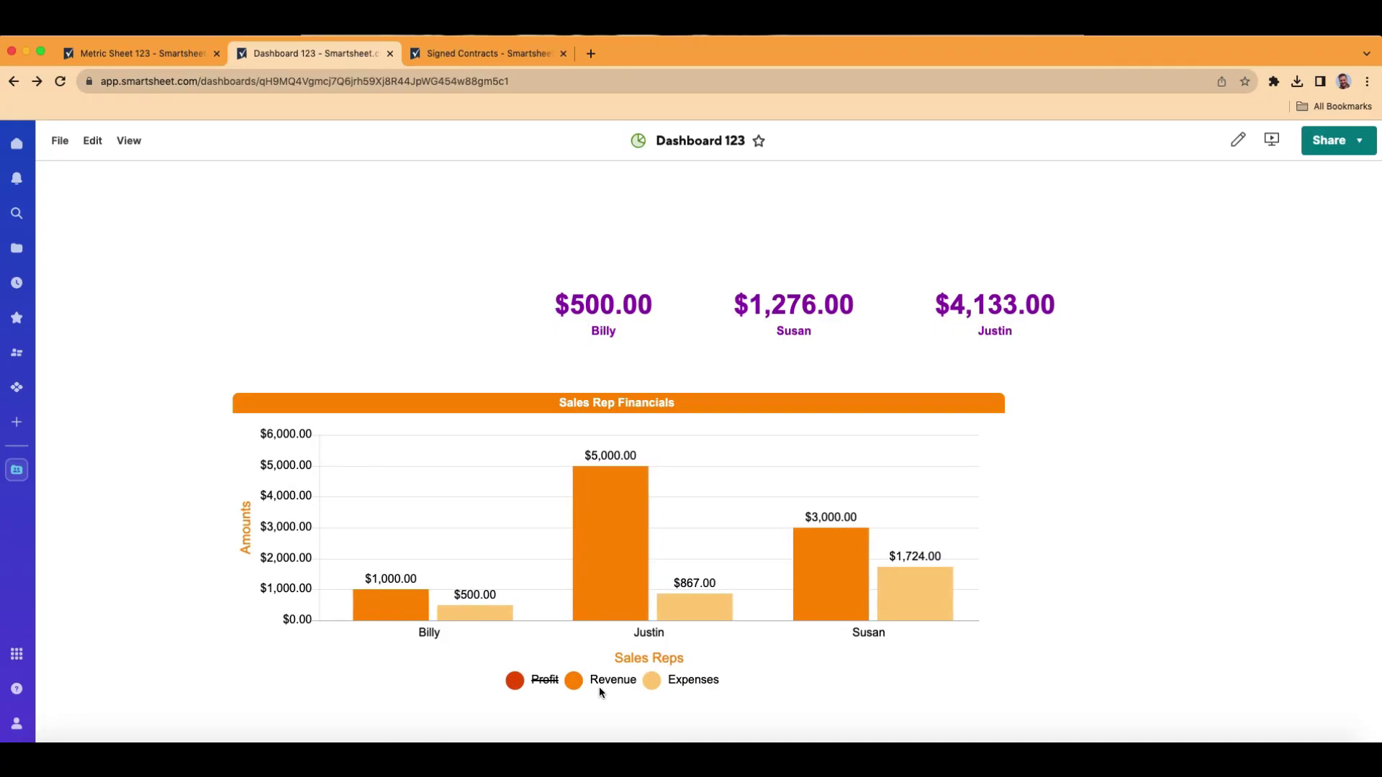
pyautogui.click(600, 687)
pyautogui.click(657, 684)
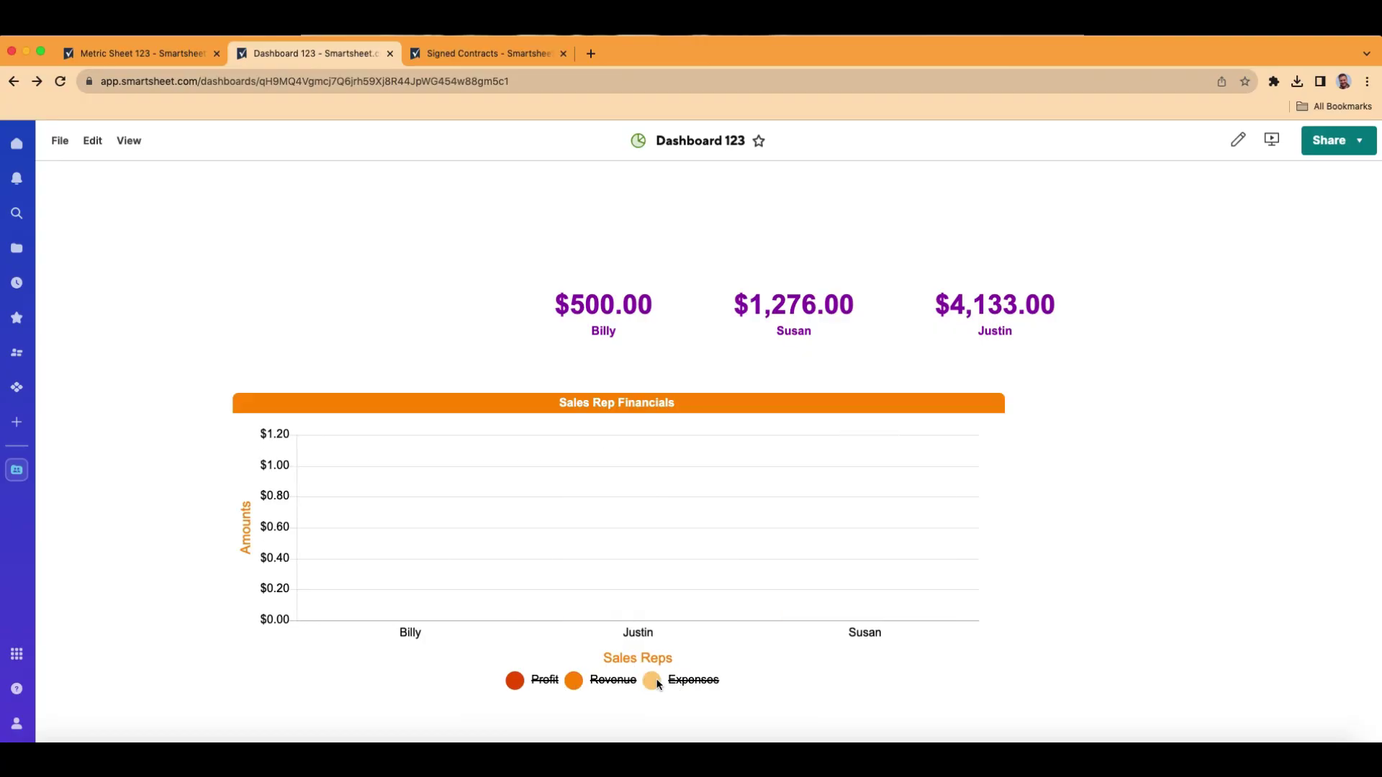
# Show the Expenses, Revenue and Profit series again using the chart's legend
pyautogui.click(657, 684)
pyautogui.click(589, 683)
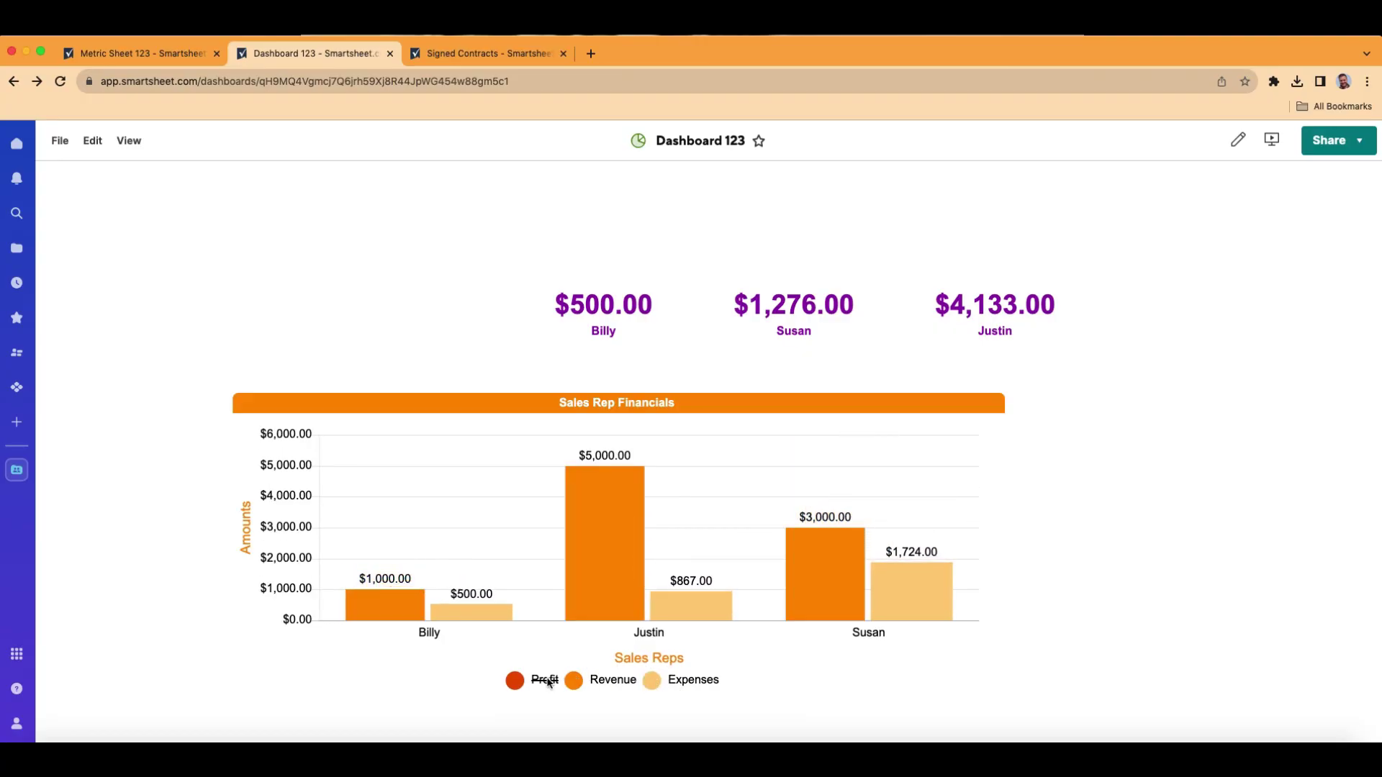
pyautogui.click(520, 684)
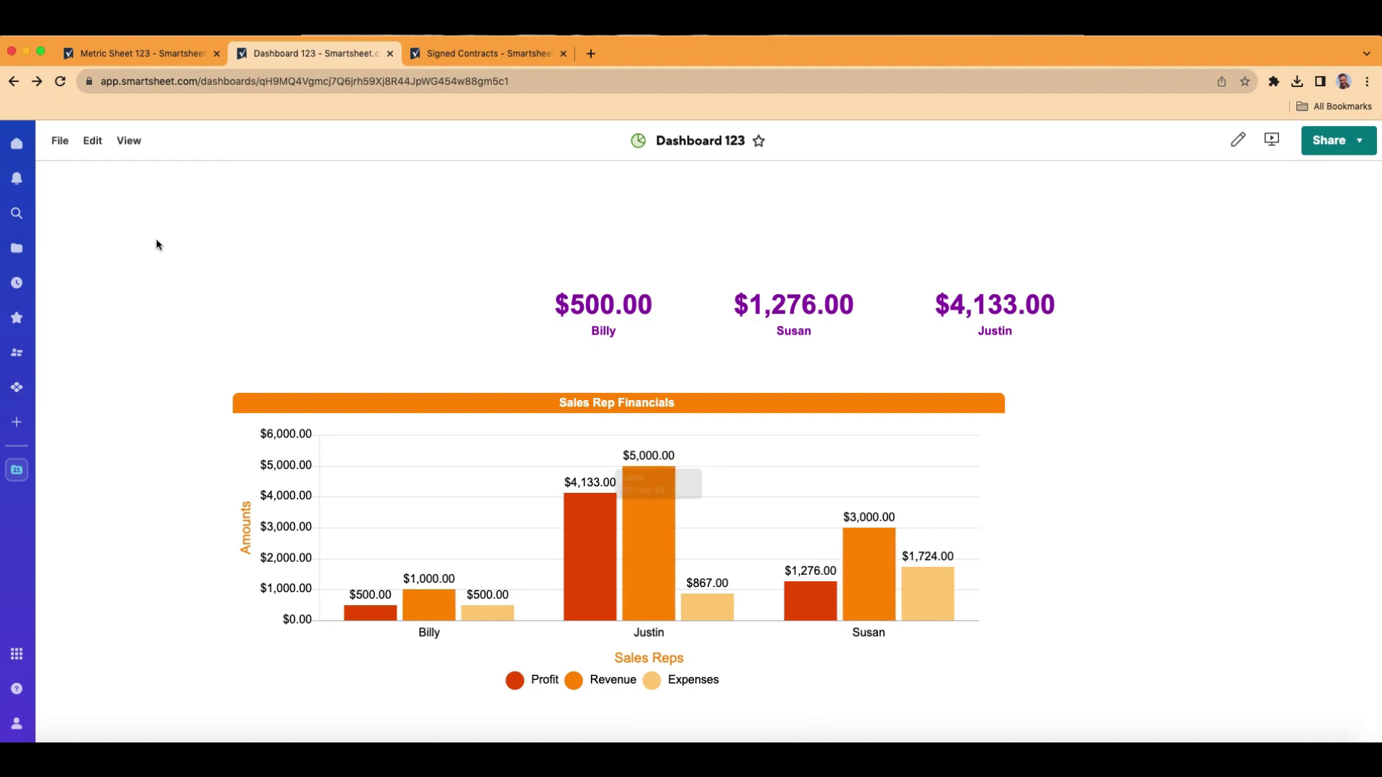
# Put the dashboard back into edit mode and open the widget behavior settings of the Sales Rep Financials chart
pyautogui.click(93, 141)
pyautogui.click(123, 178)
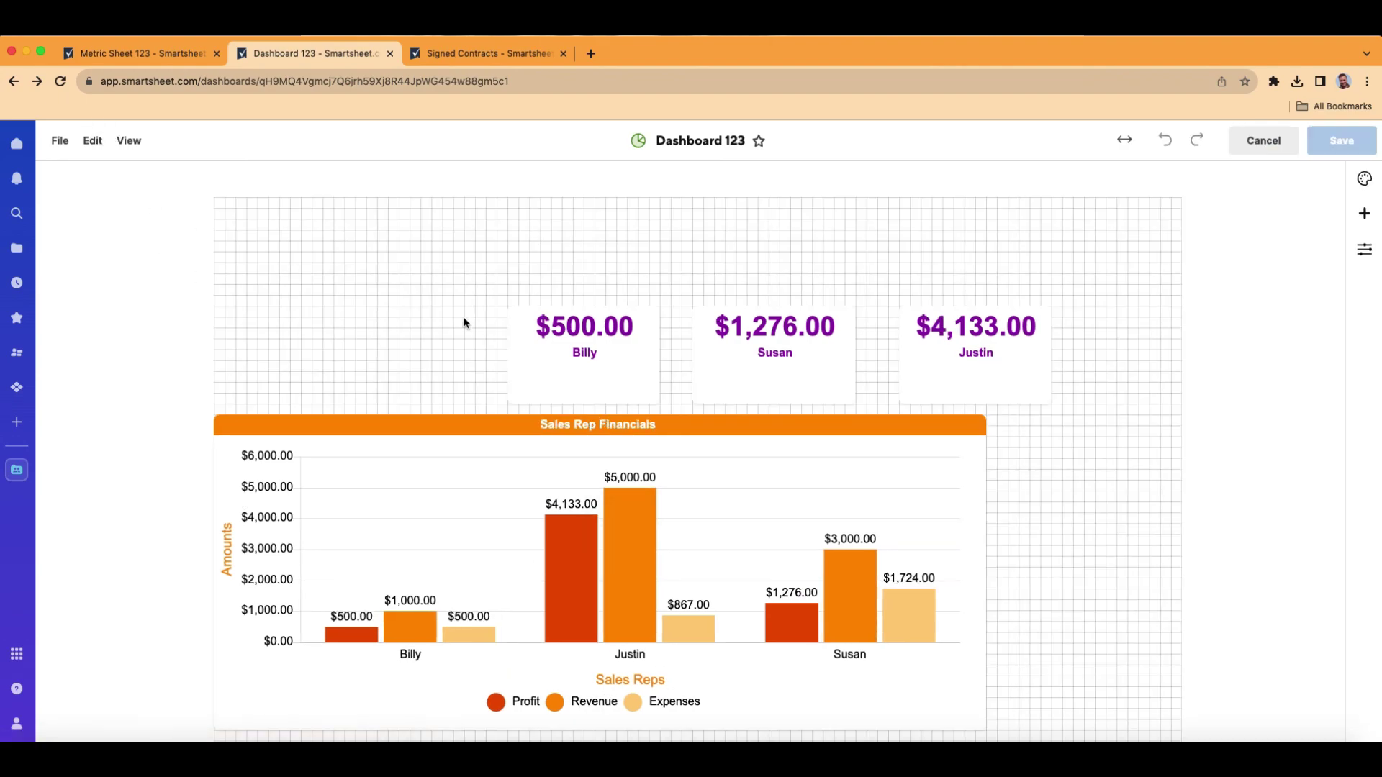
pyautogui.click(479, 456)
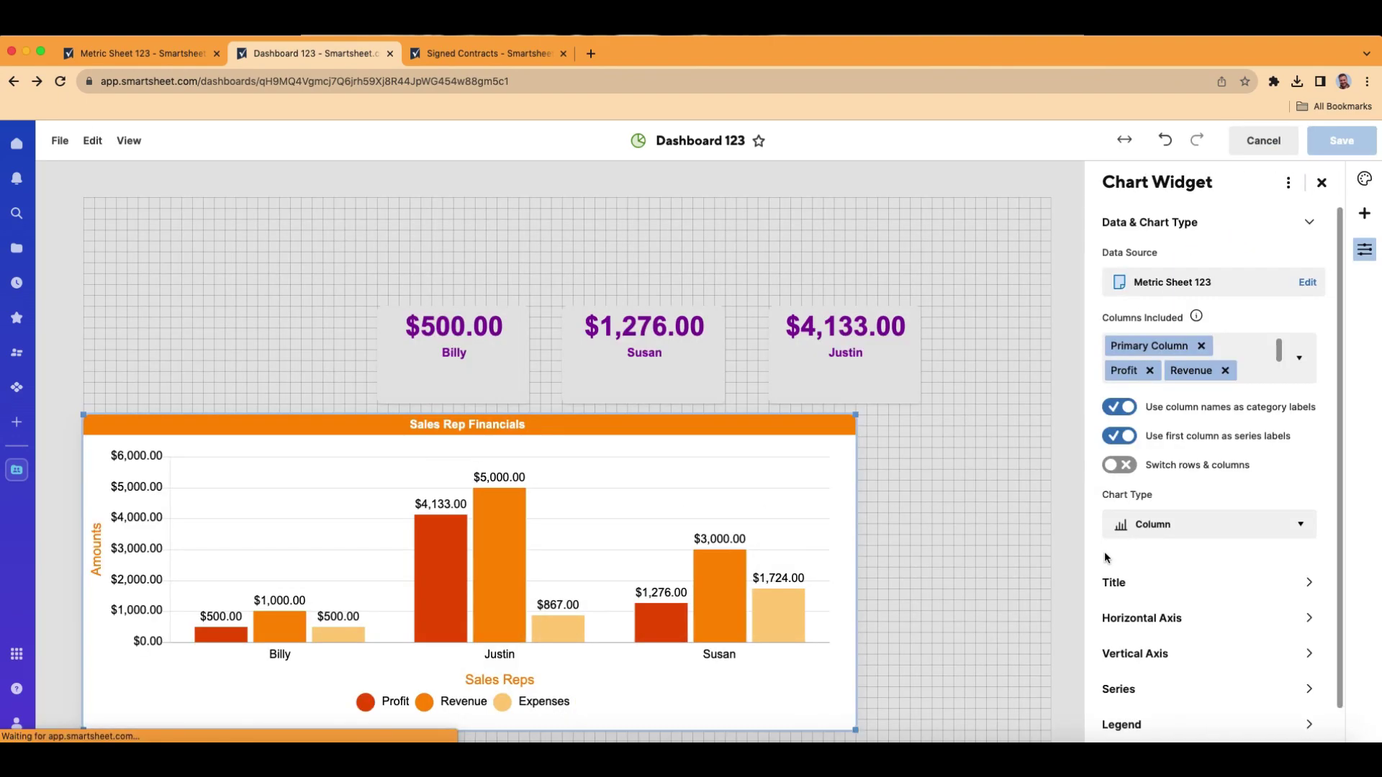
pyautogui.click(1148, 224)
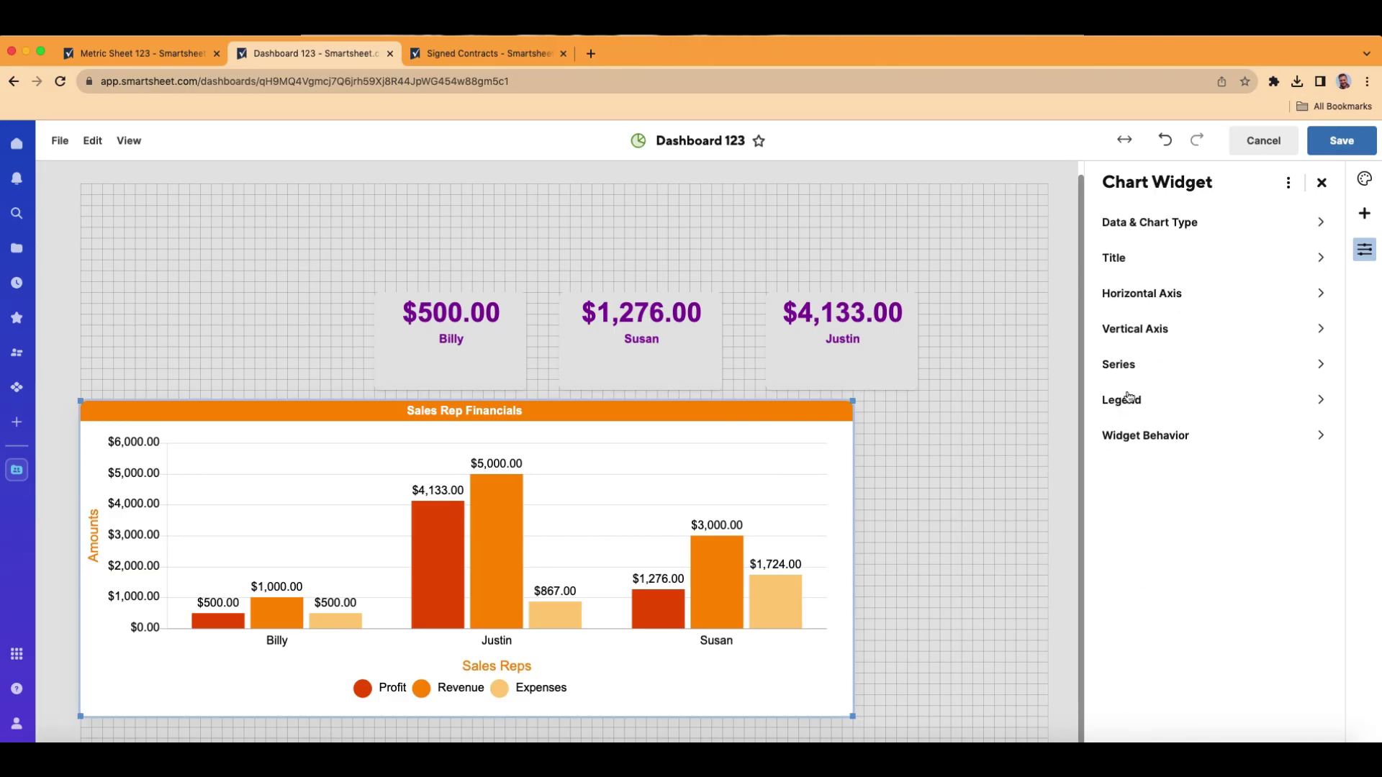
pyautogui.click(1147, 438)
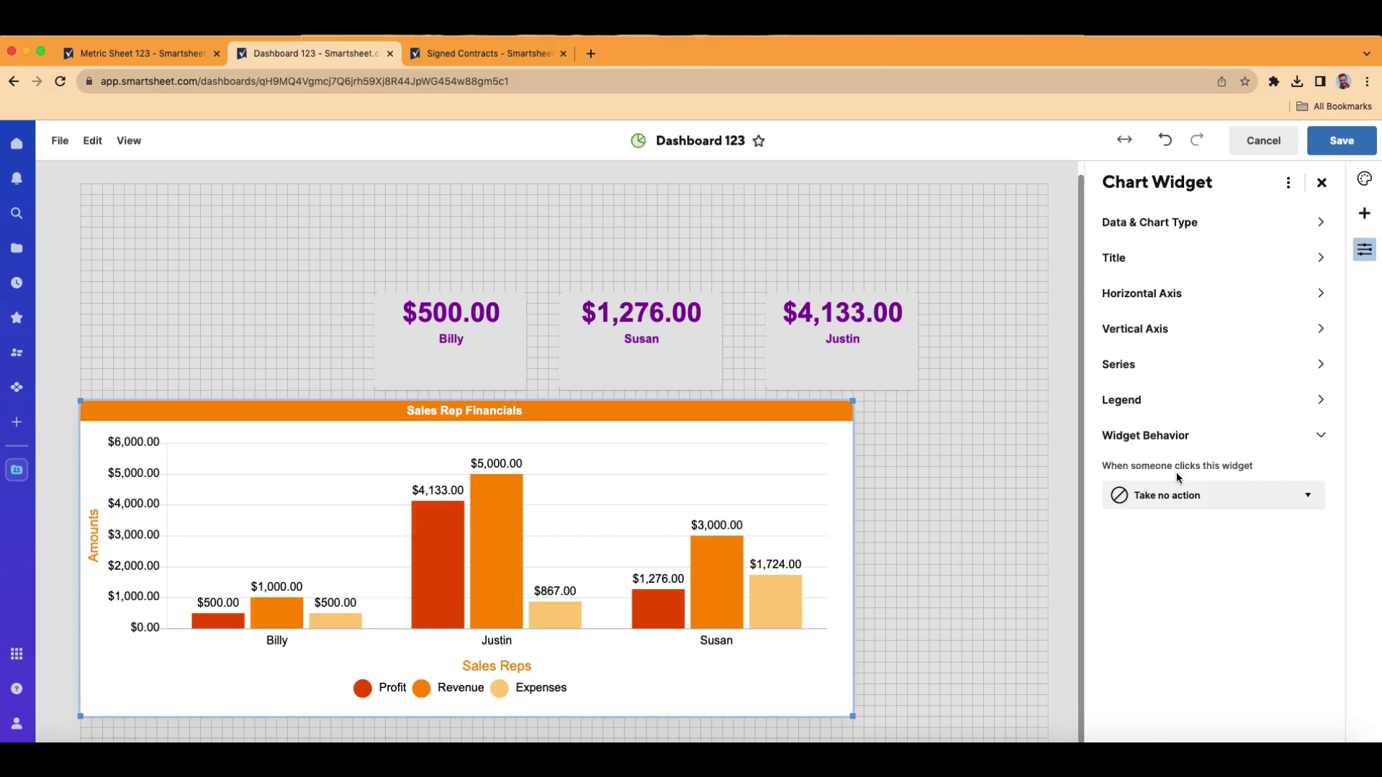
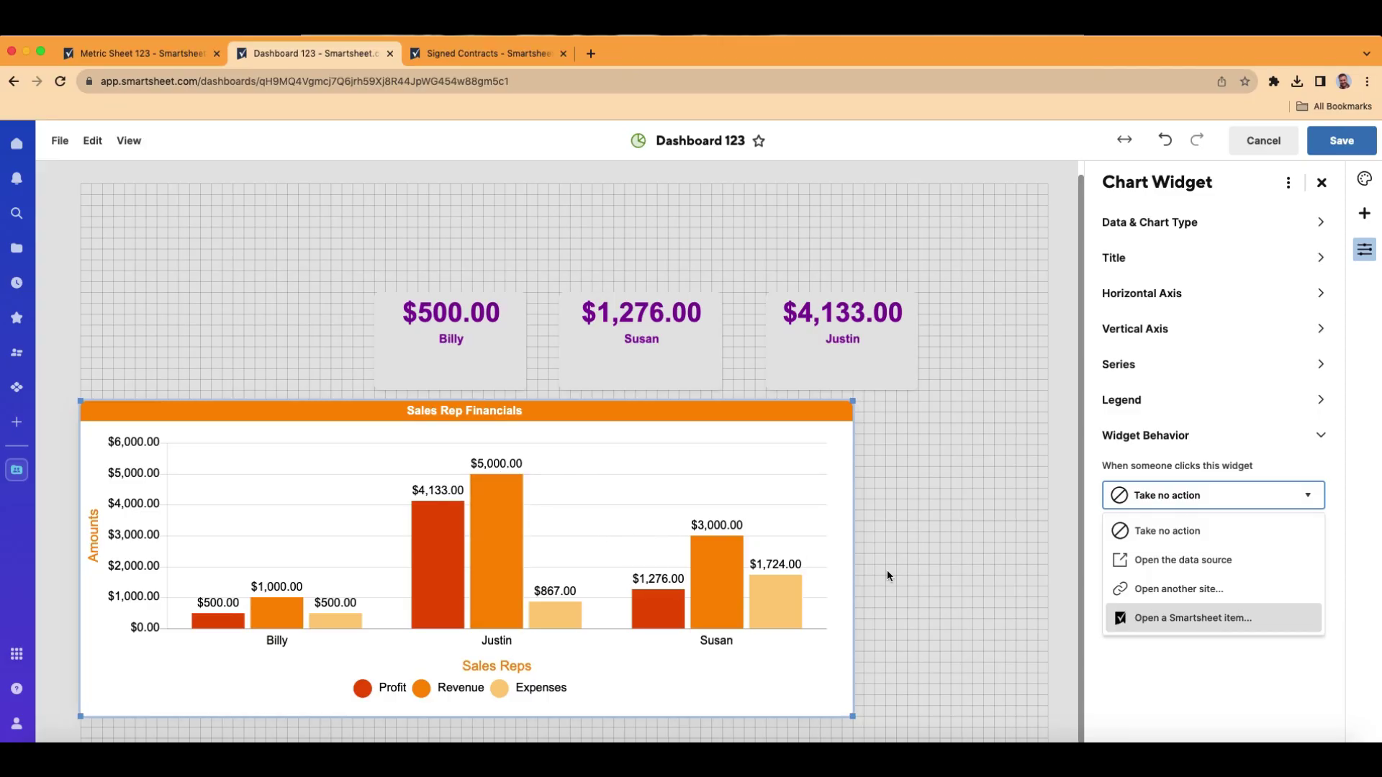
# Set the chart's click behavior to open the Lemonade Report from the Bob's Lemonade workspace and save the dashboard
pyautogui.click(1179, 619)
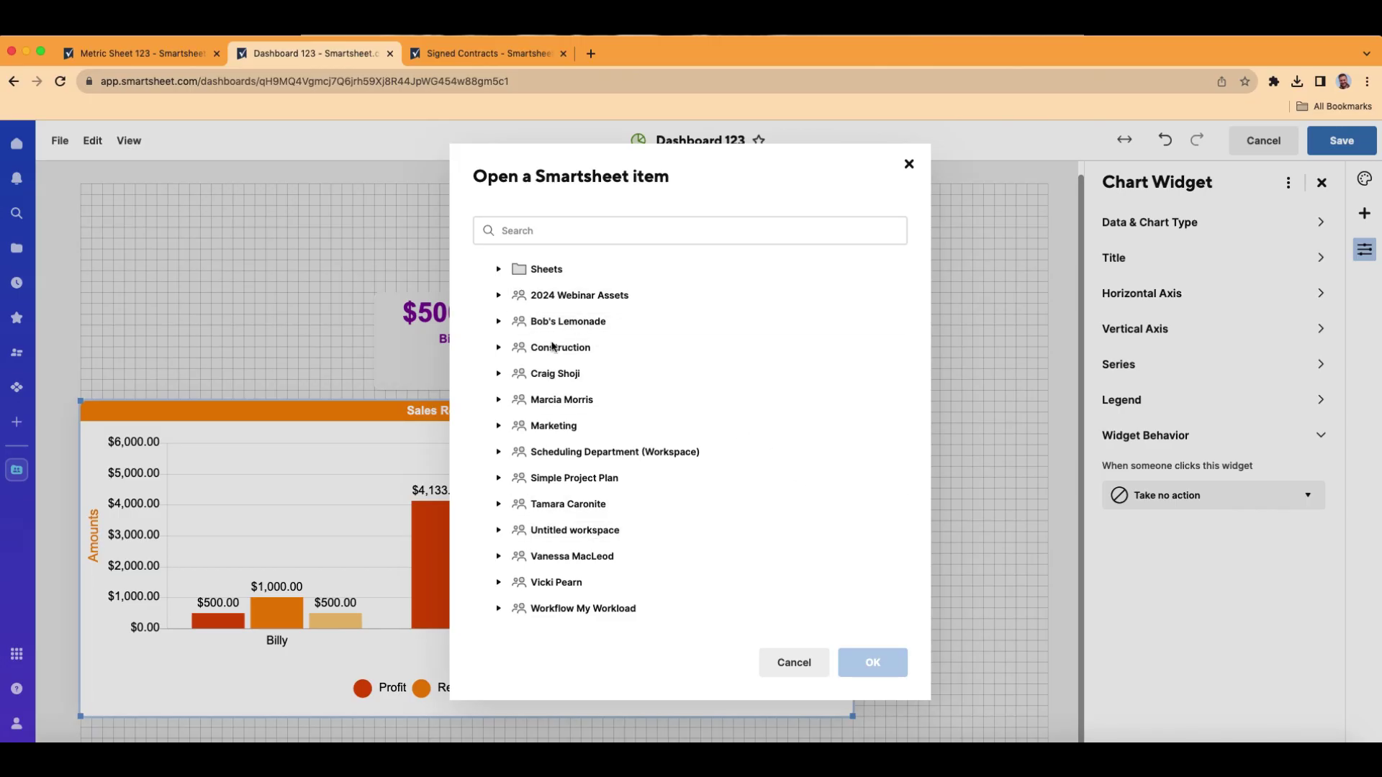
pyautogui.click(499, 322)
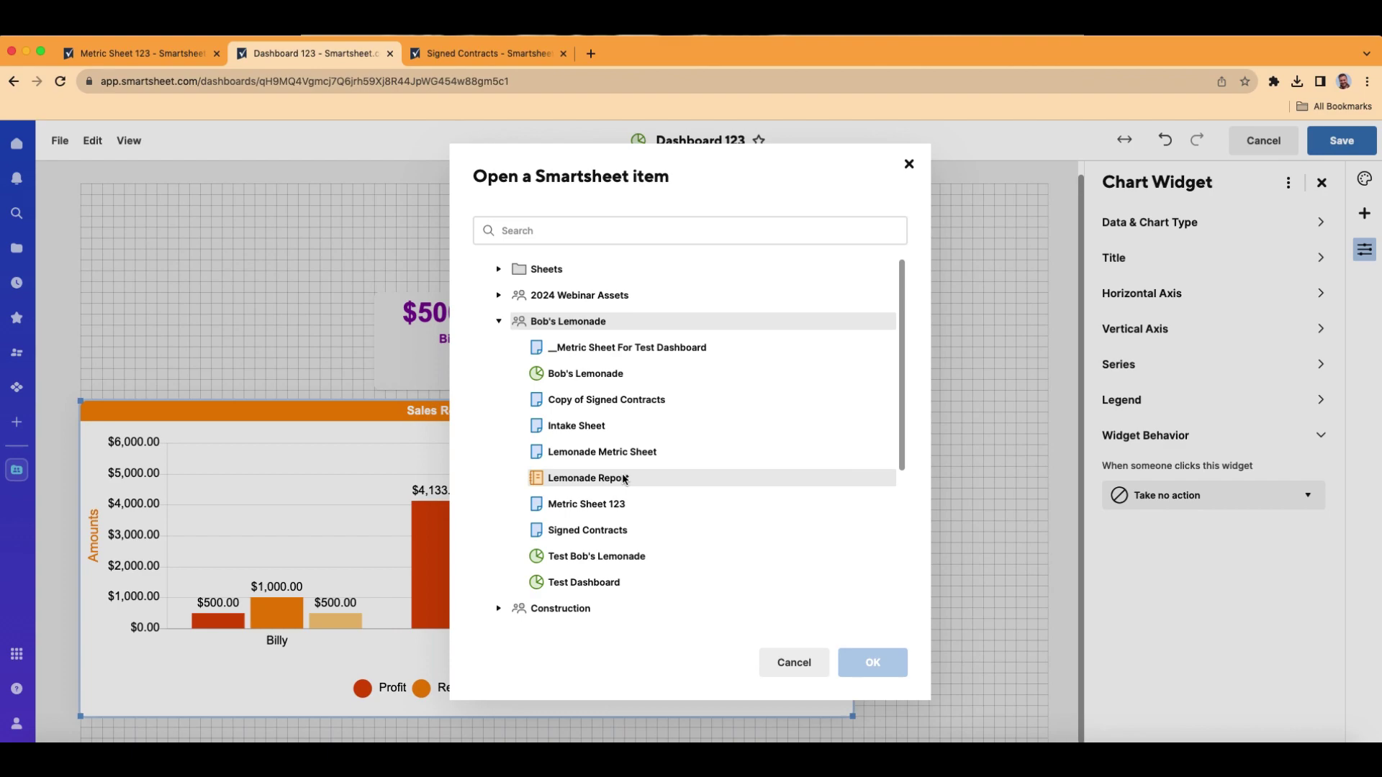
pyautogui.click(617, 480)
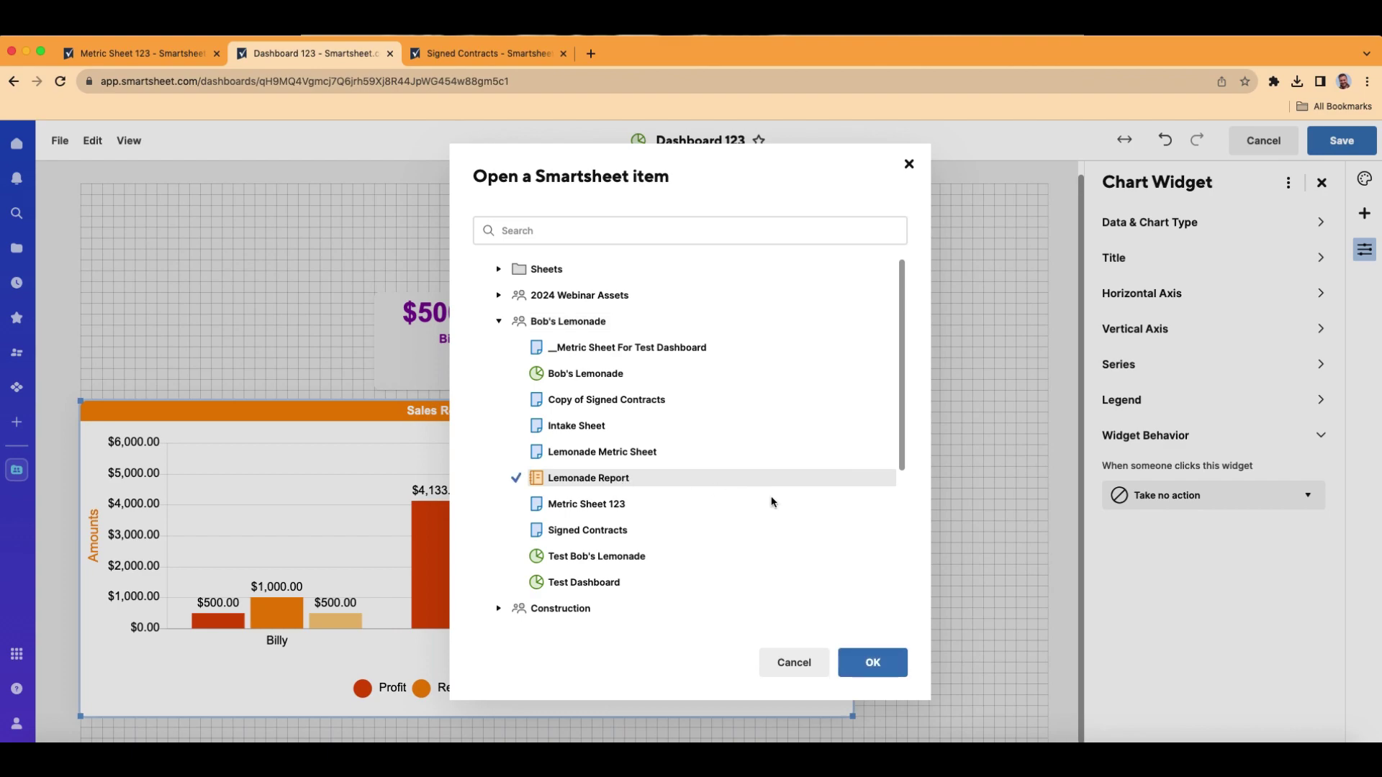
pyautogui.click(892, 662)
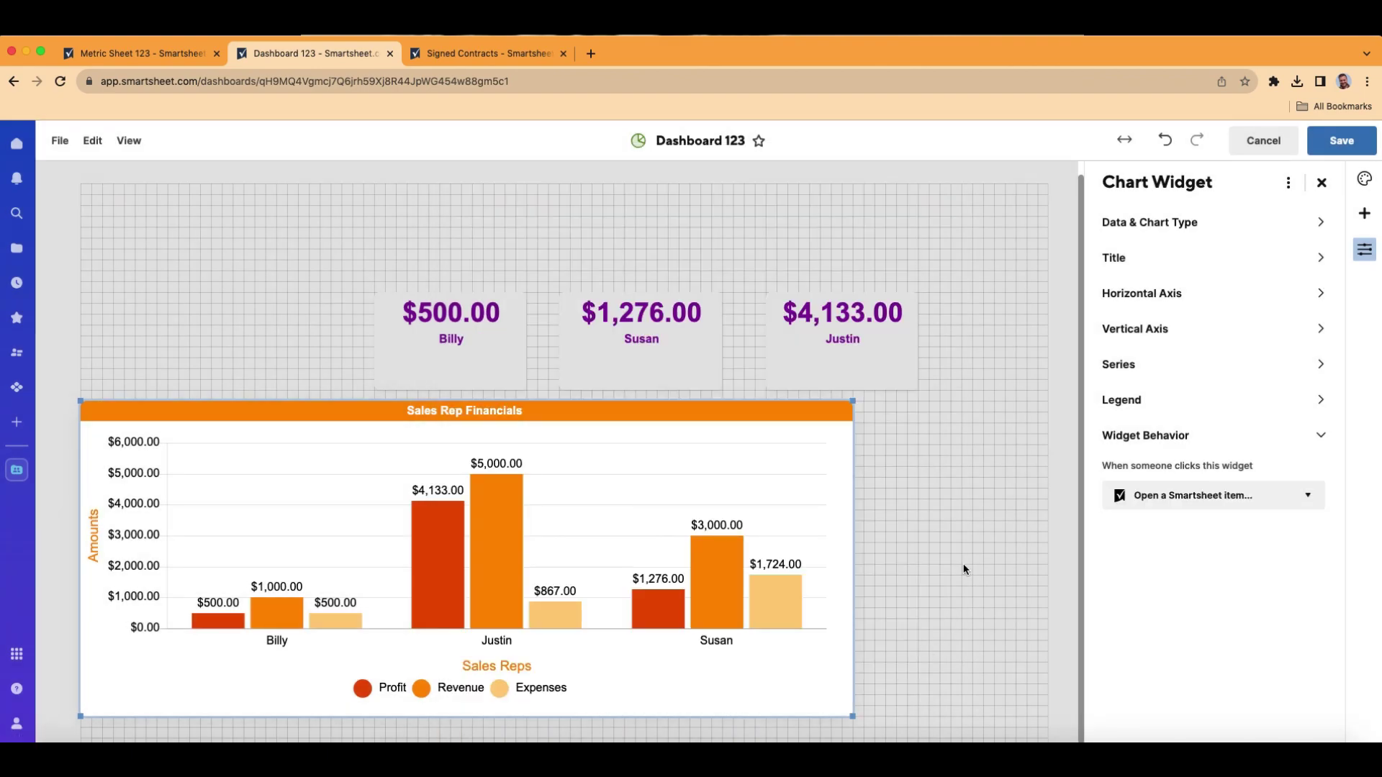
pyautogui.click(1321, 150)
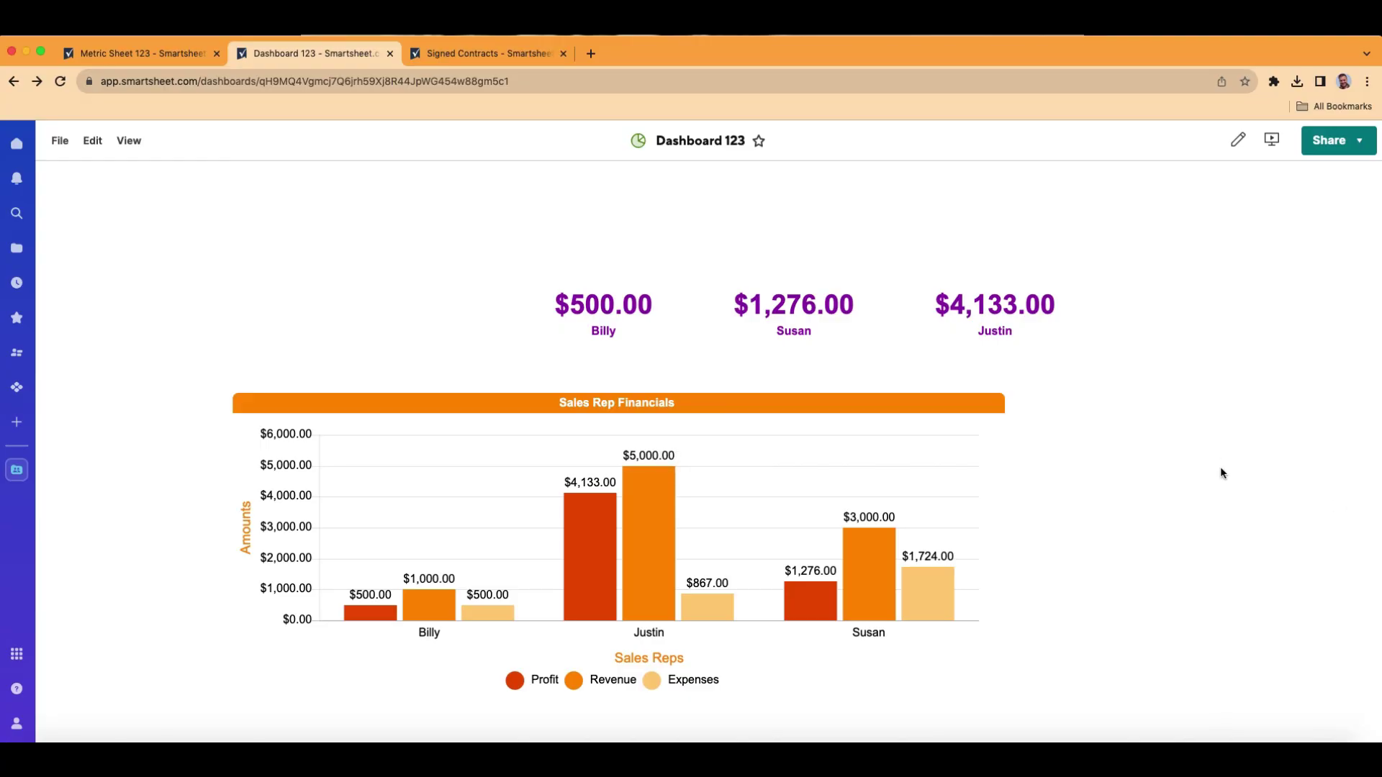
# Test the saved chart's link by opening its report, and return to the dashboard
pyautogui.click(622, 511)
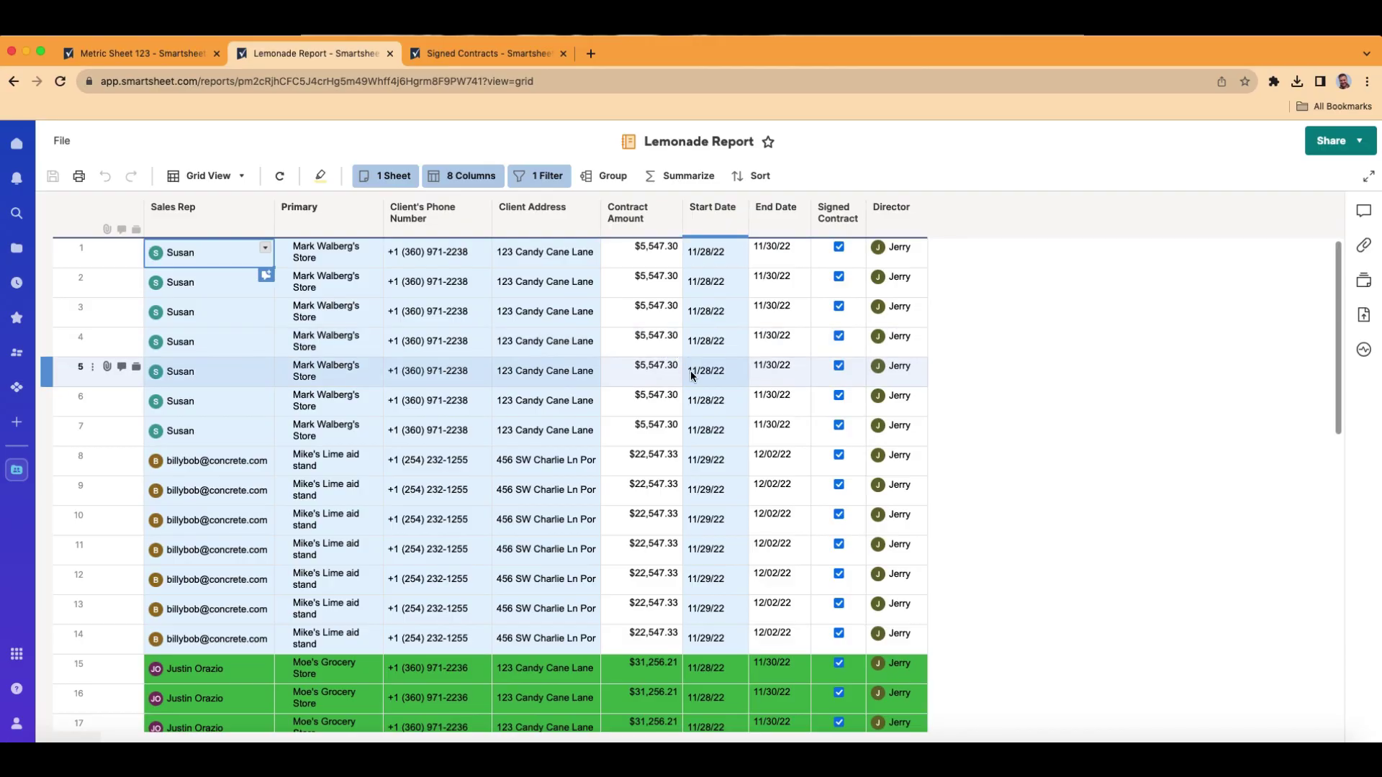
pyautogui.click(38, 81)
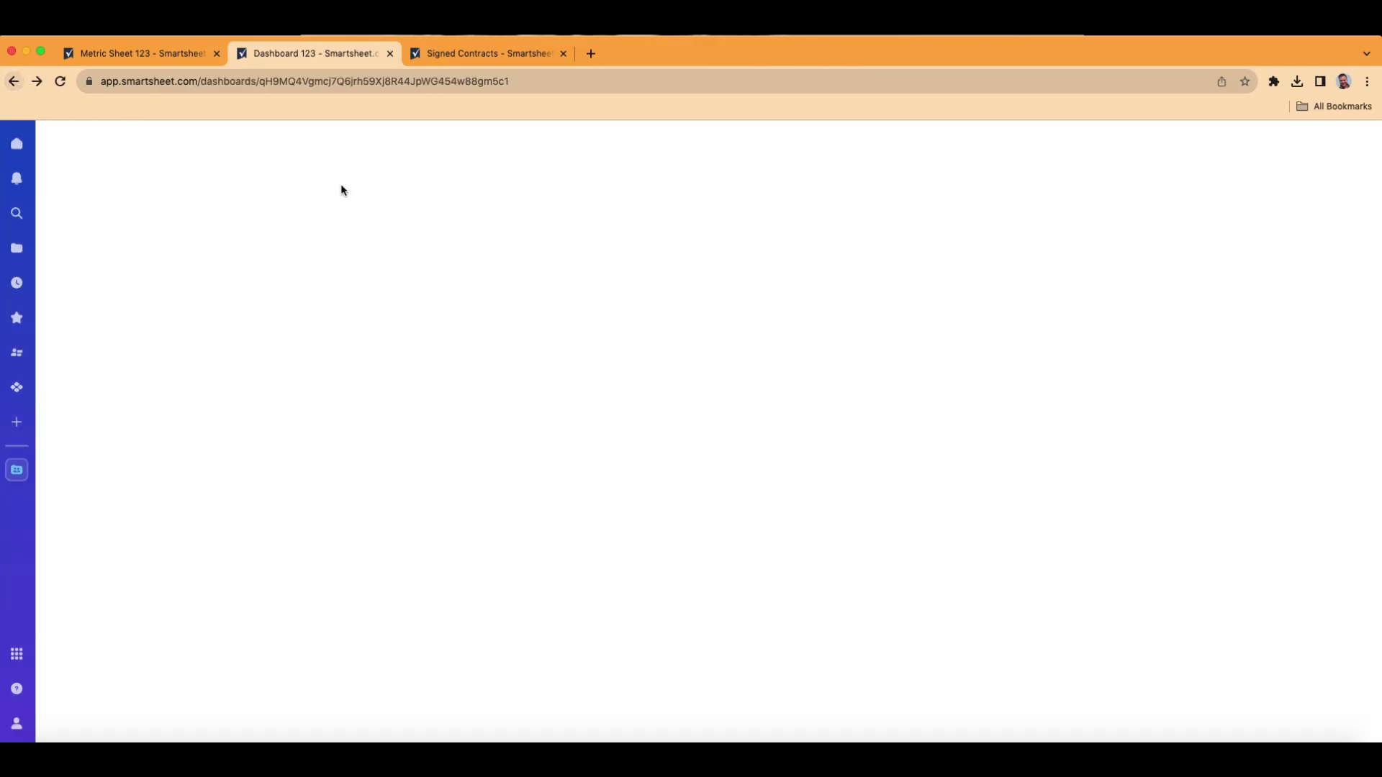